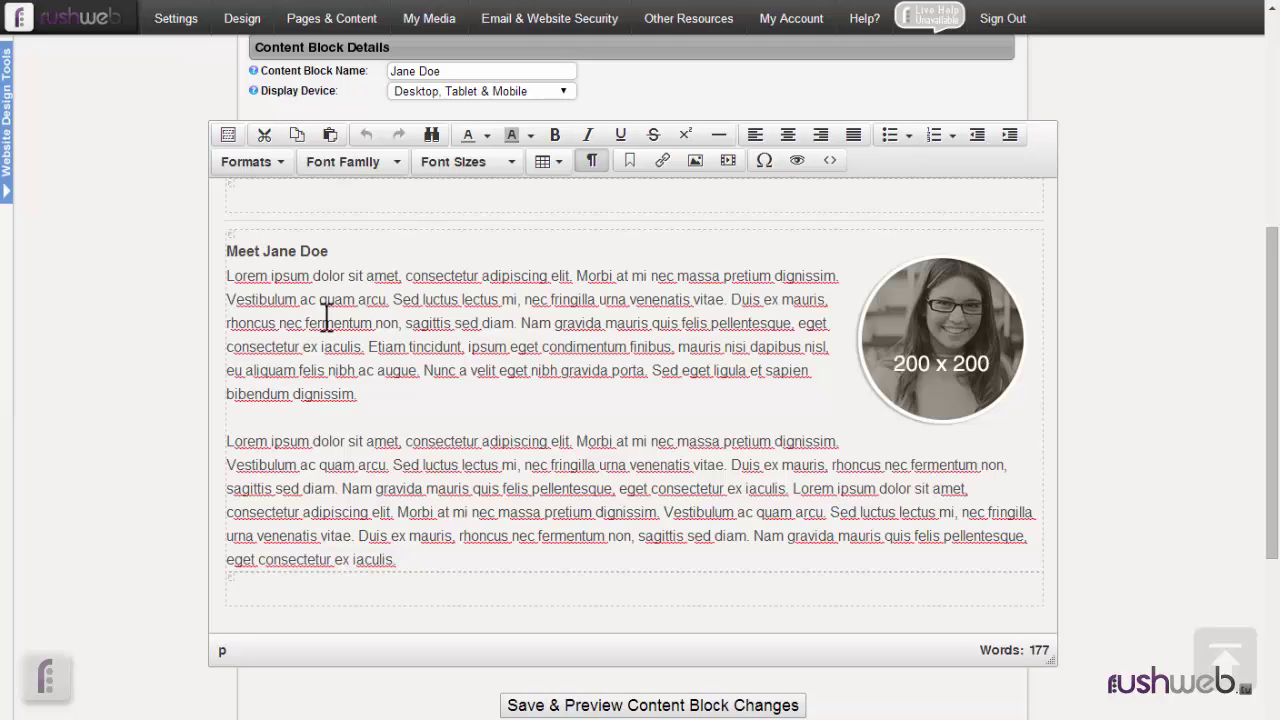
Step: Hide the block outlines around the bio content in the editor, and show them again
{"action": "left_click", "coordinate": [319, 258]}
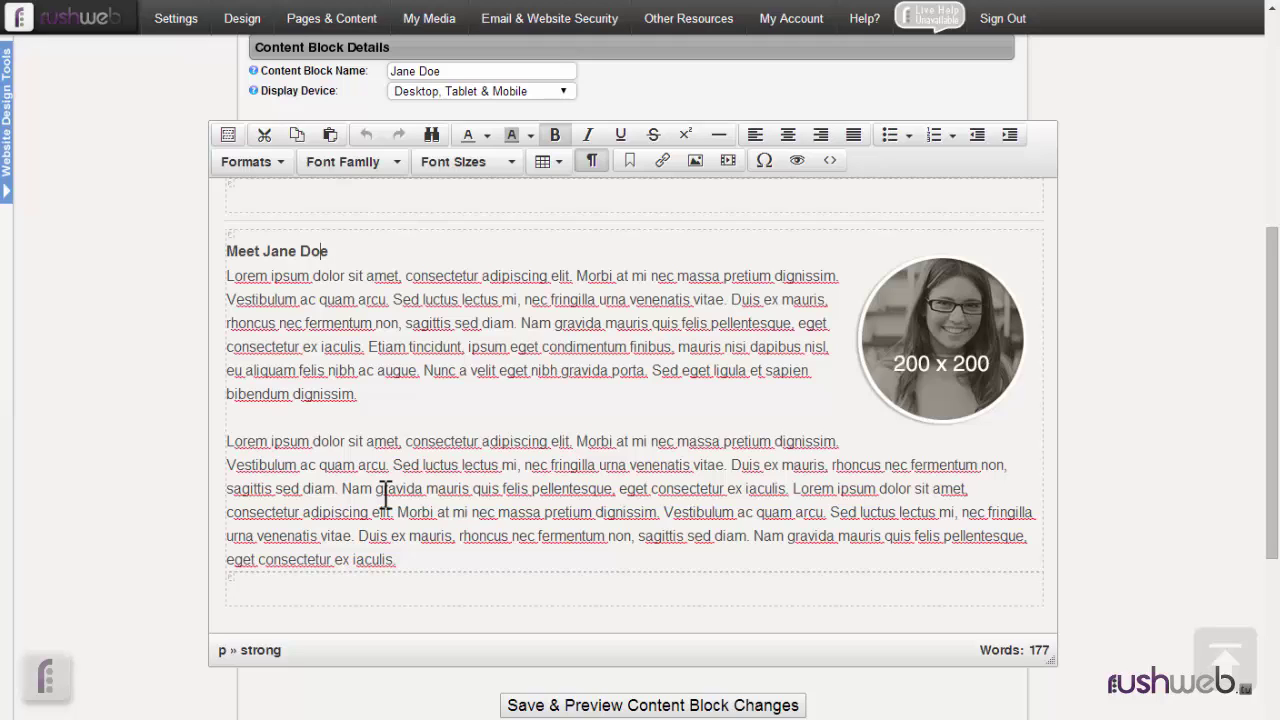
{"action": "left_click", "coordinate": [591, 162]}
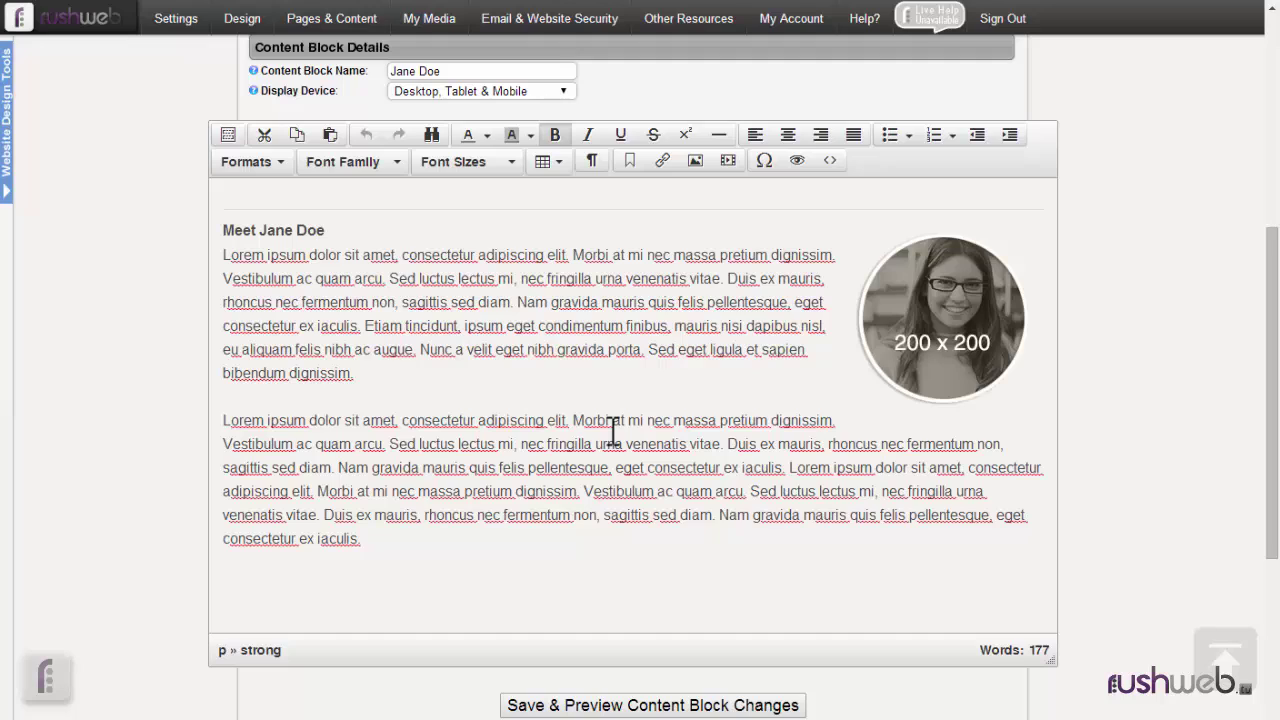
{"action": "left_click", "coordinate": [592, 164]}
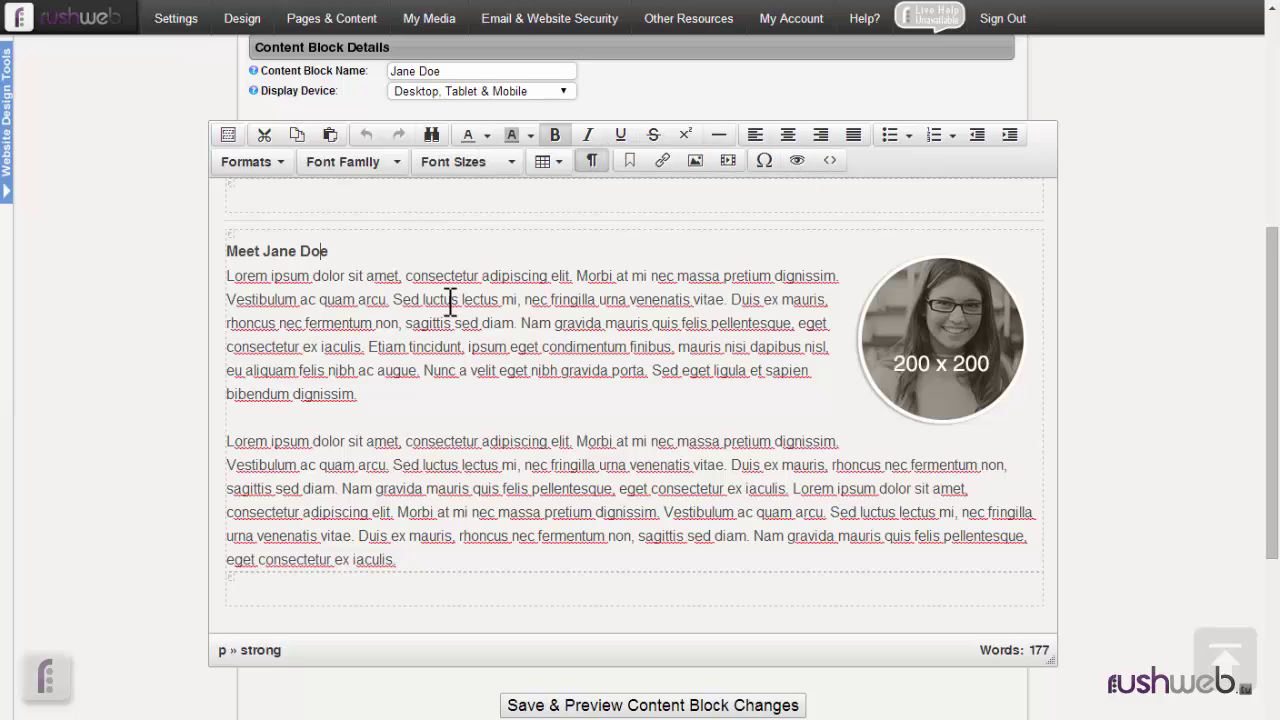
Step: Look through the list of available content templates and close it without inserting one
{"action": "left_click", "coordinate": [229, 143]}
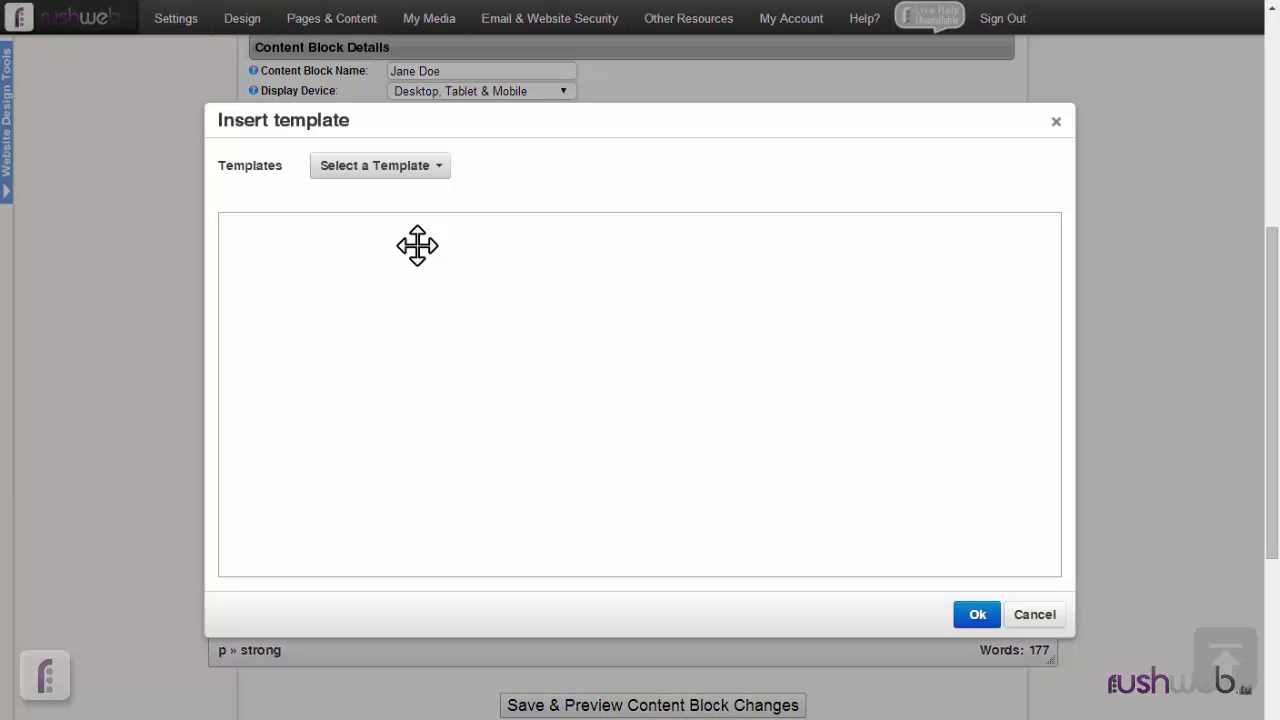
{"action": "left_click", "coordinate": [430, 168]}
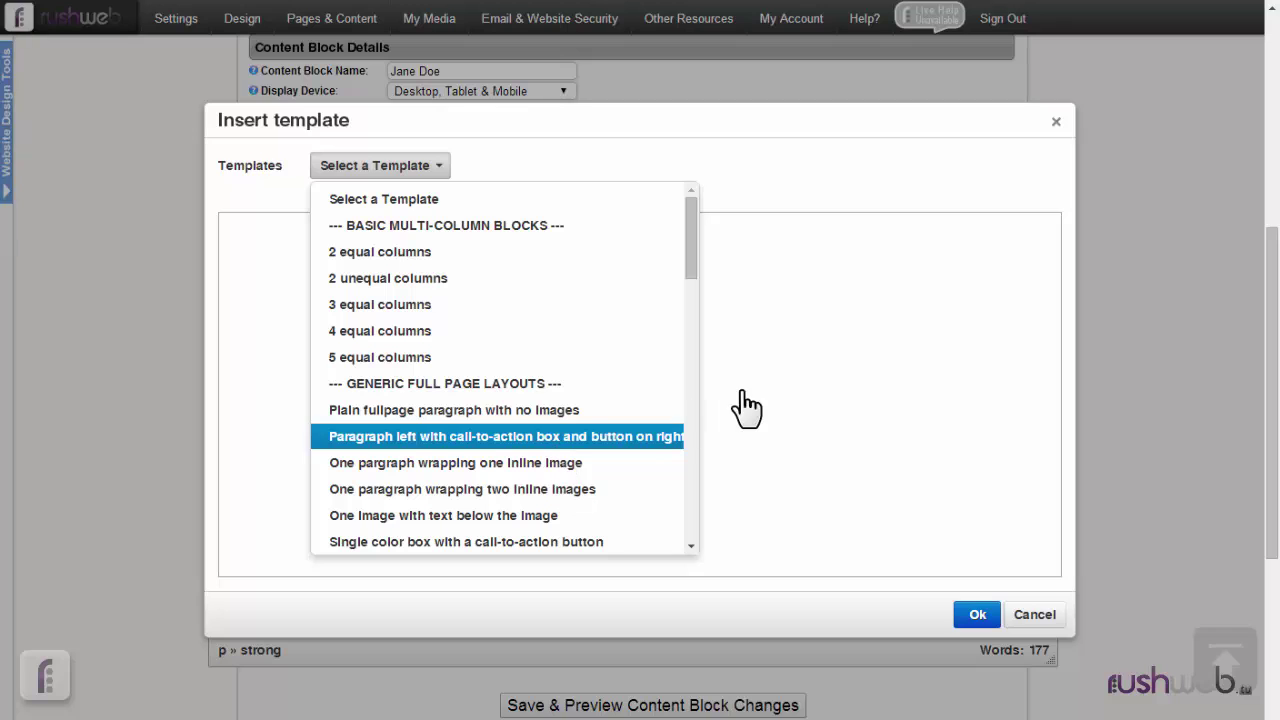
{"action": "left_click", "coordinate": [1031, 615]}
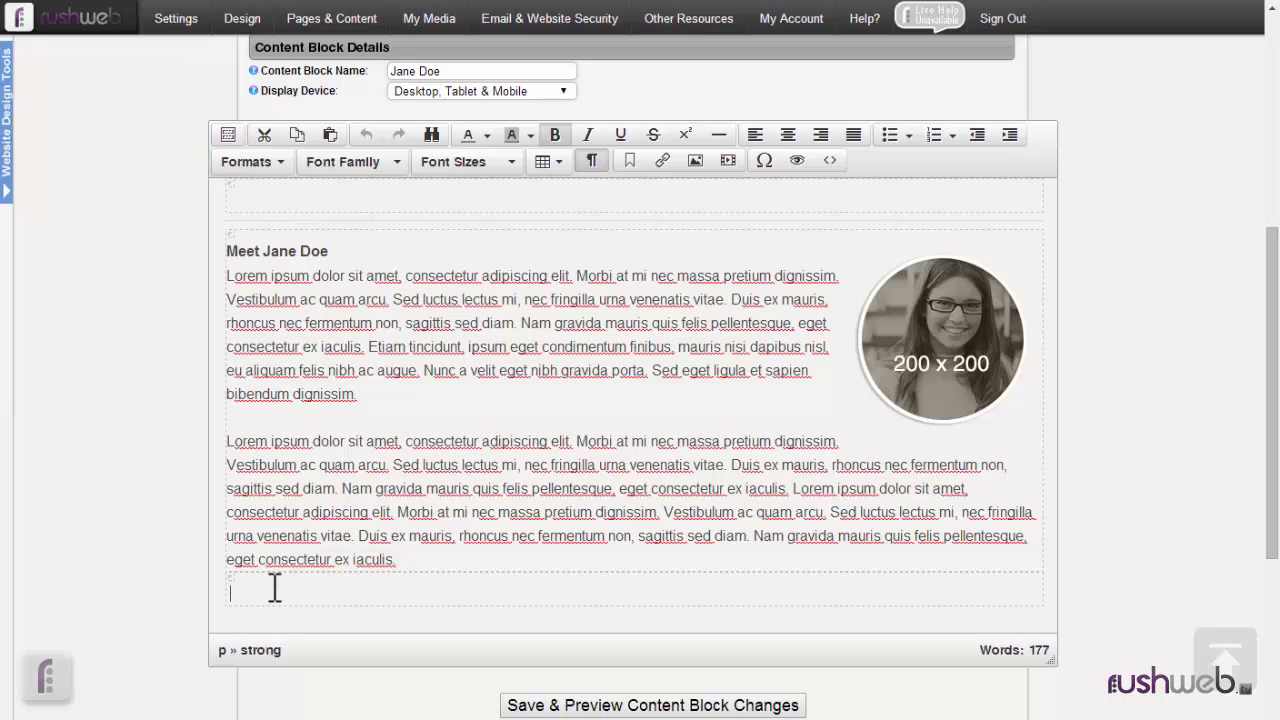
Step: Clear all existing content from the content block
{"action": "key", "text": "ctrl+b"}
{"action": "key", "text": "ctrl+a"}
{"action": "key", "text": "Delete"}
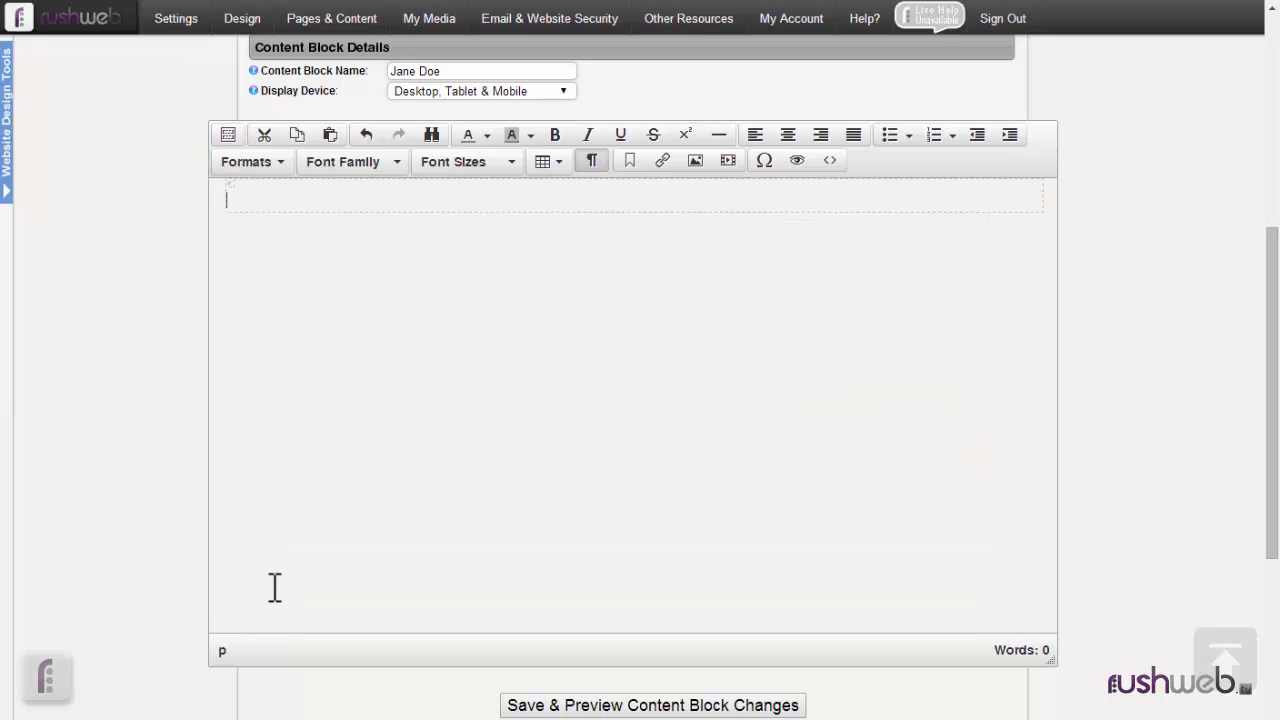
Step: Insert the "3 equal columns" template into the empty content block
{"action": "left_click", "coordinate": [228, 134]}
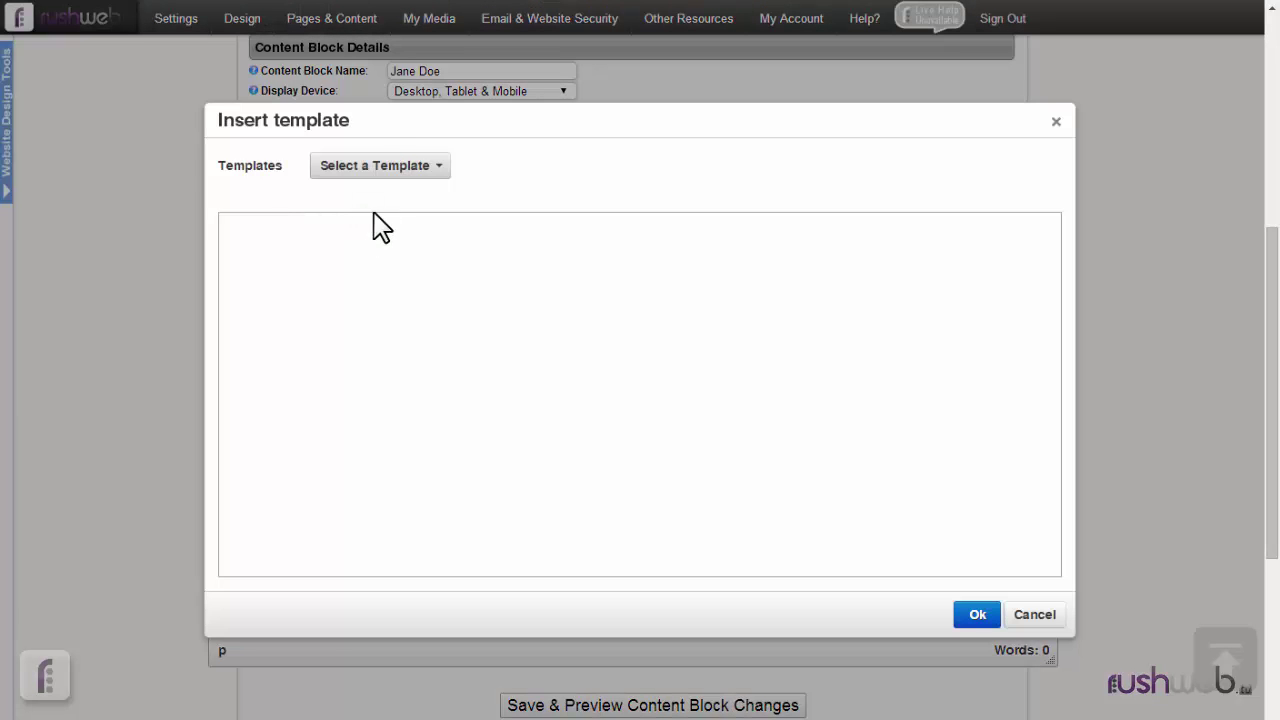
{"action": "left_click", "coordinate": [397, 170]}
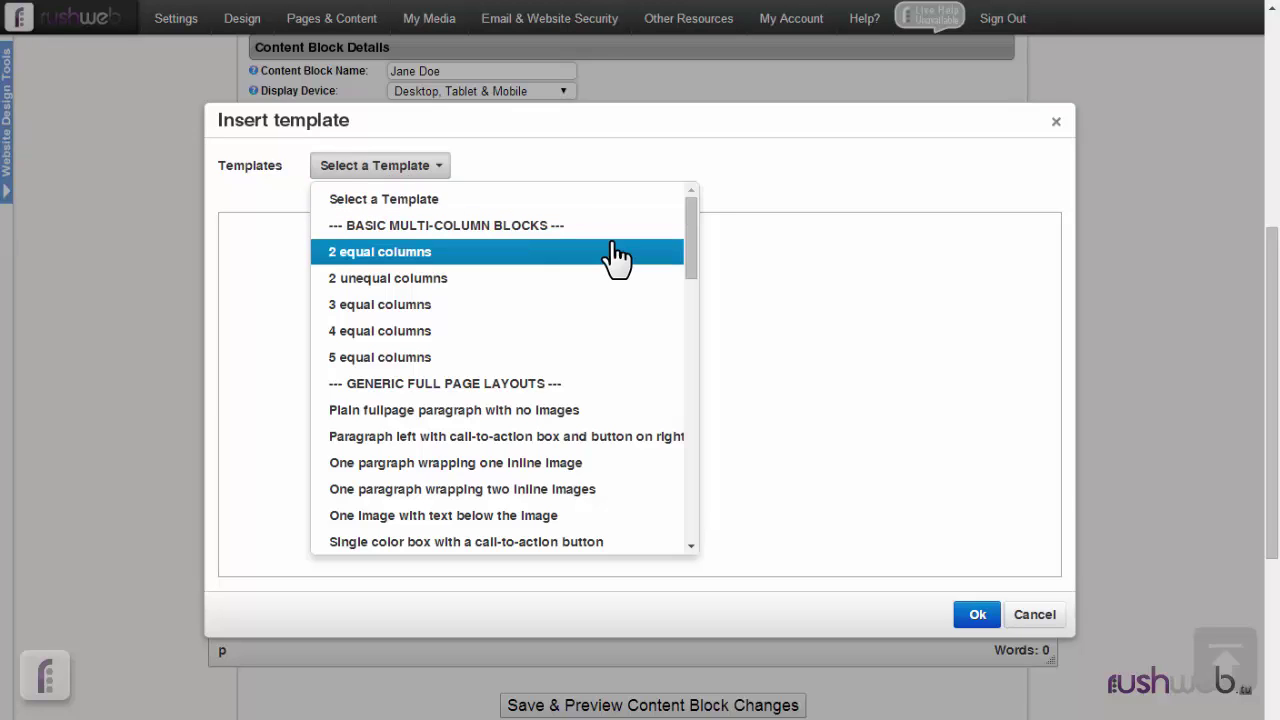
{"action": "left_click", "coordinate": [458, 318]}
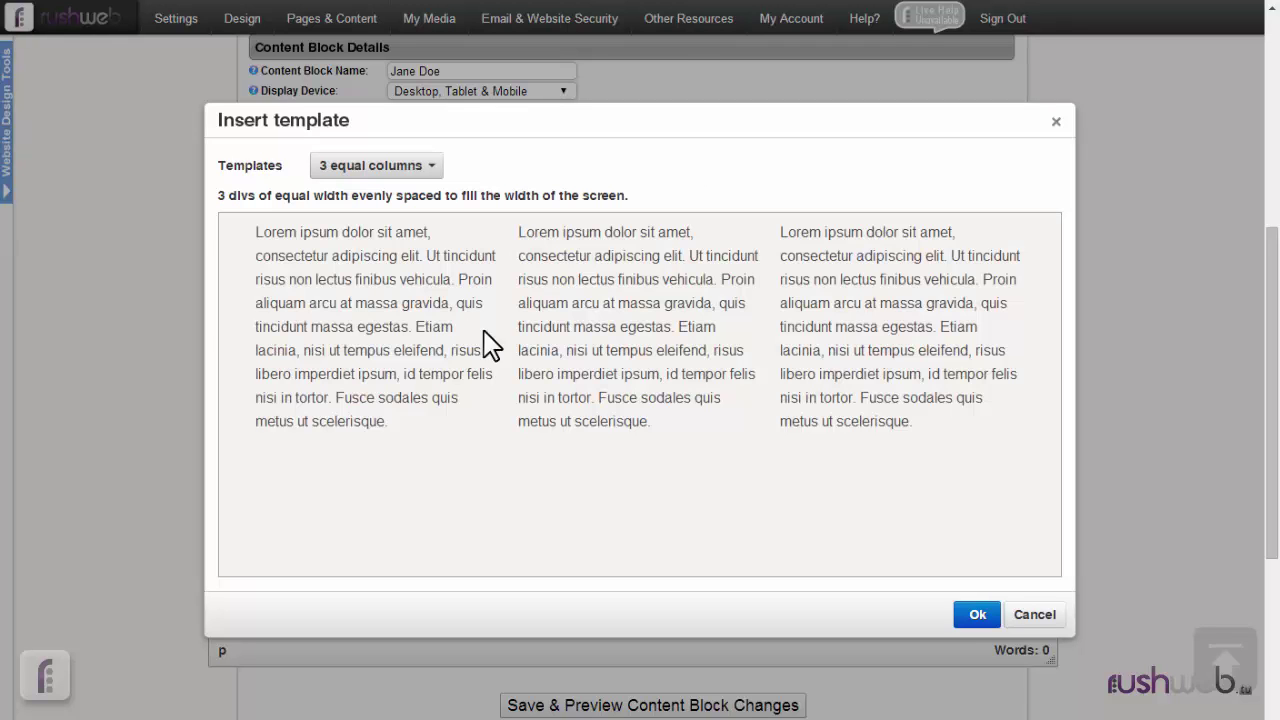
{"action": "left_click", "coordinate": [977, 615]}
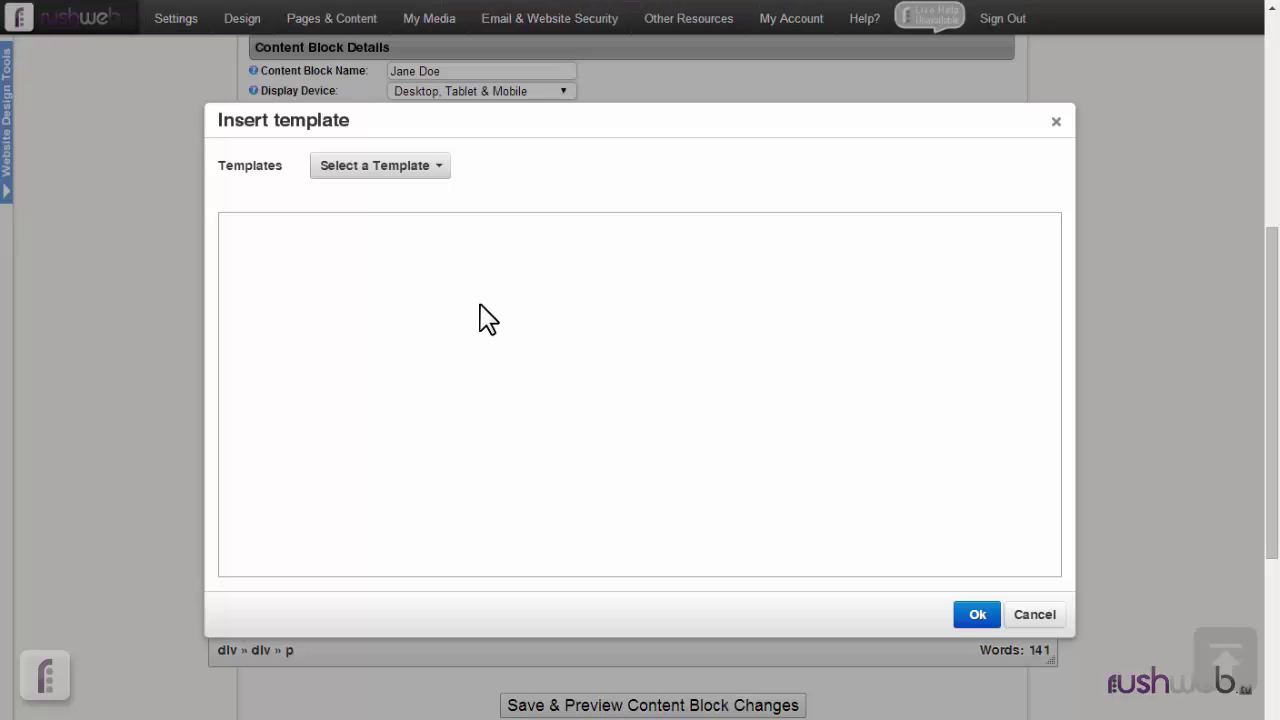
Step: Browse the template list and preview "Two color boxes with call-to-action buttons"
{"action": "left_click", "coordinate": [380, 165]}
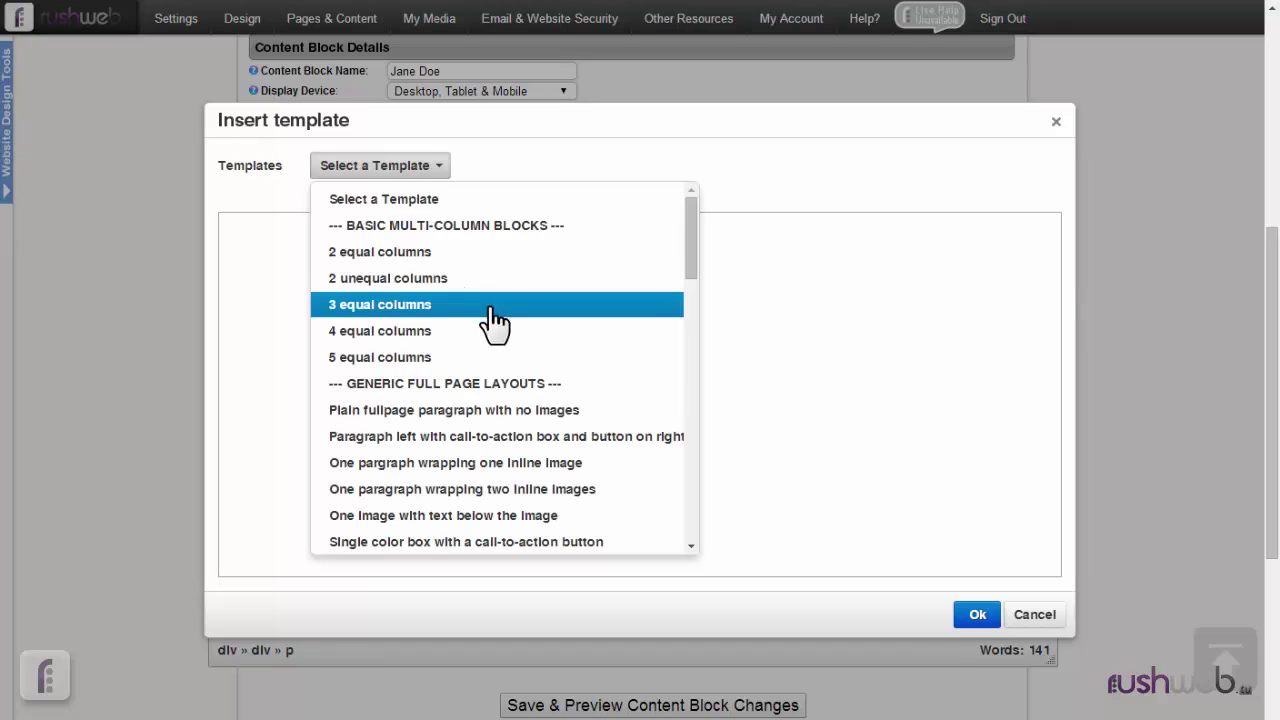
{"action": "scroll", "coordinate": [694, 329], "scroll_direction": "down", "scroll_amount": 3}
{"action": "scroll", "coordinate": [694, 329], "scroll_direction": "down", "scroll_amount": 1}
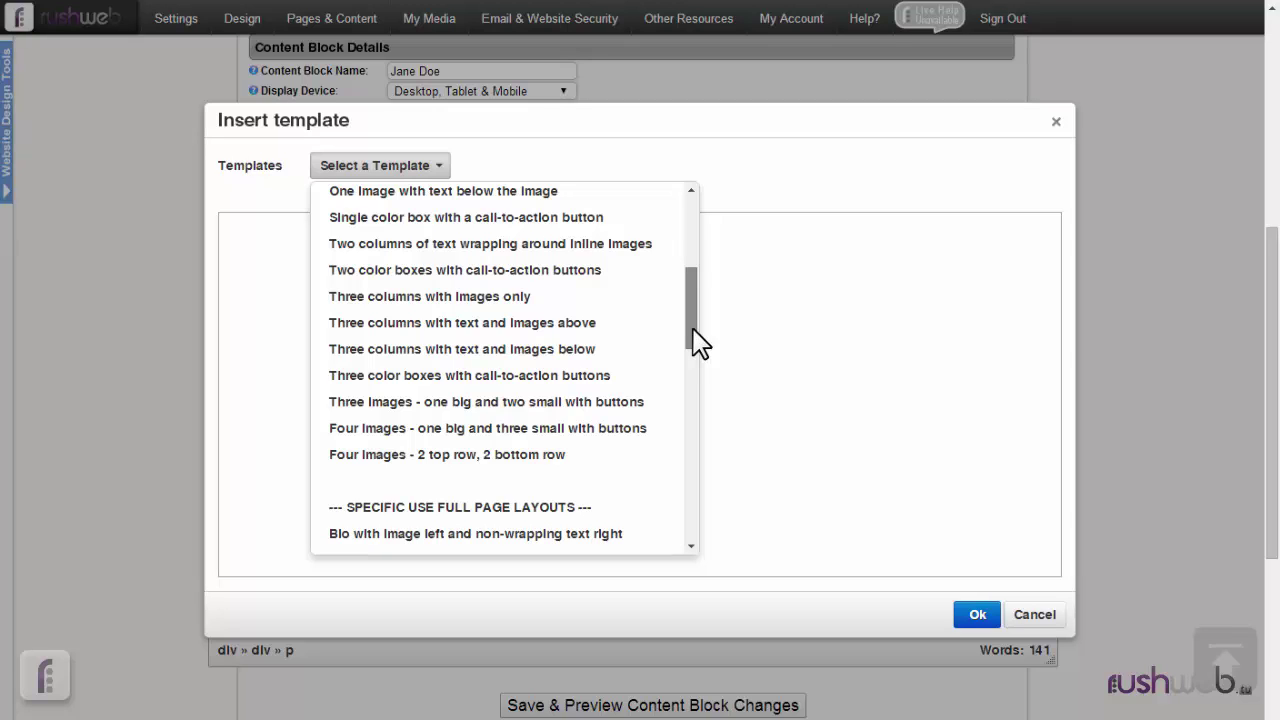
{"action": "left_click_drag", "start_coordinate": [692, 328], "coordinate": [687, 224]}
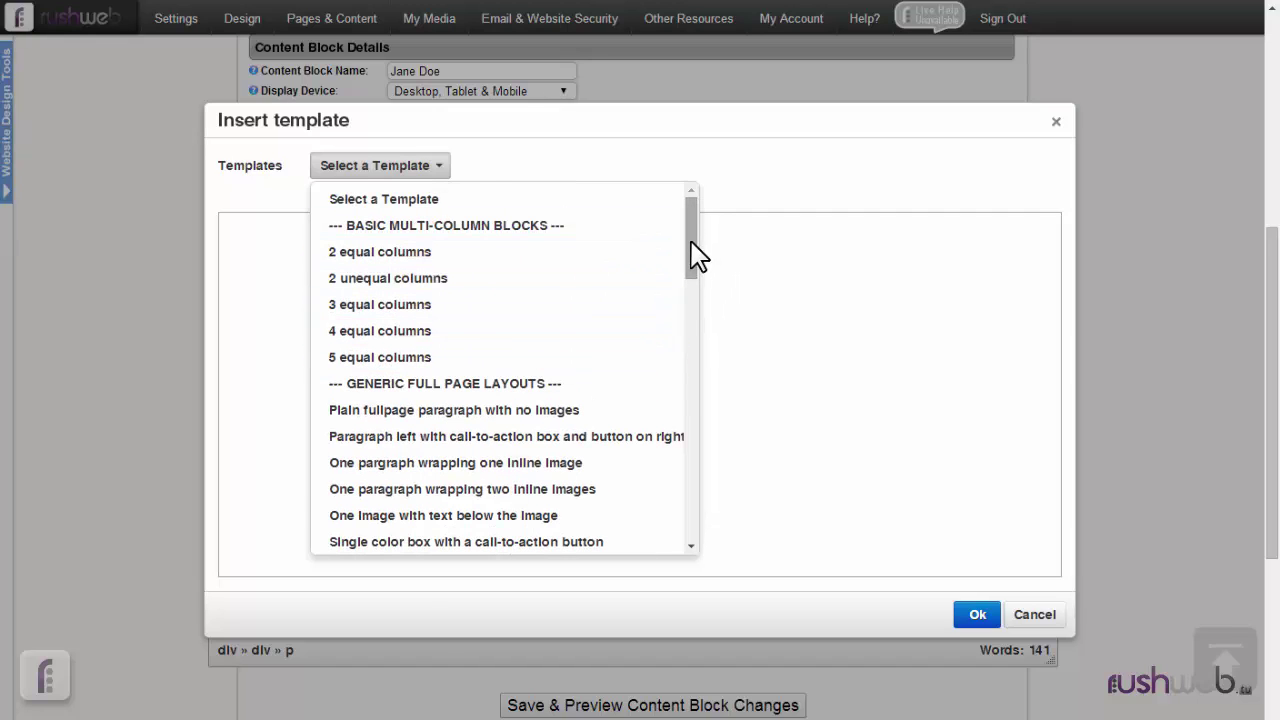
{"action": "left_click_drag", "start_coordinate": [691, 242], "coordinate": [691, 288]}
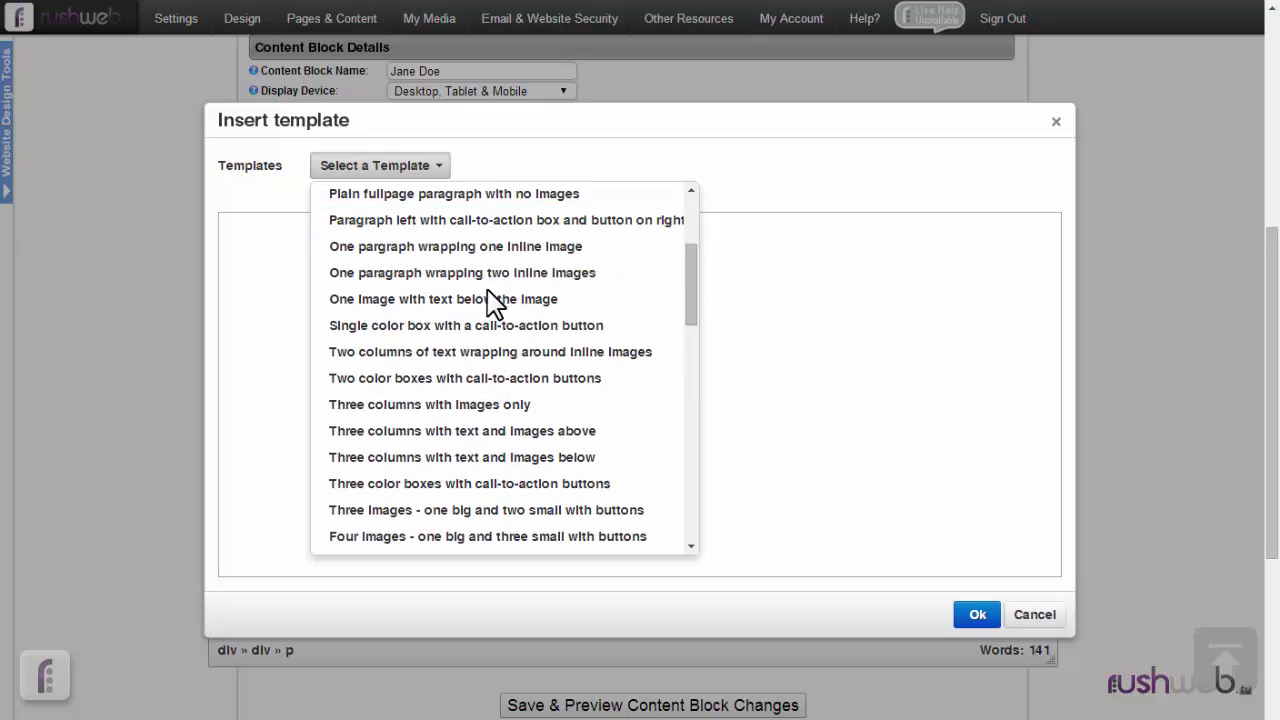
{"action": "left_click", "coordinate": [478, 384]}
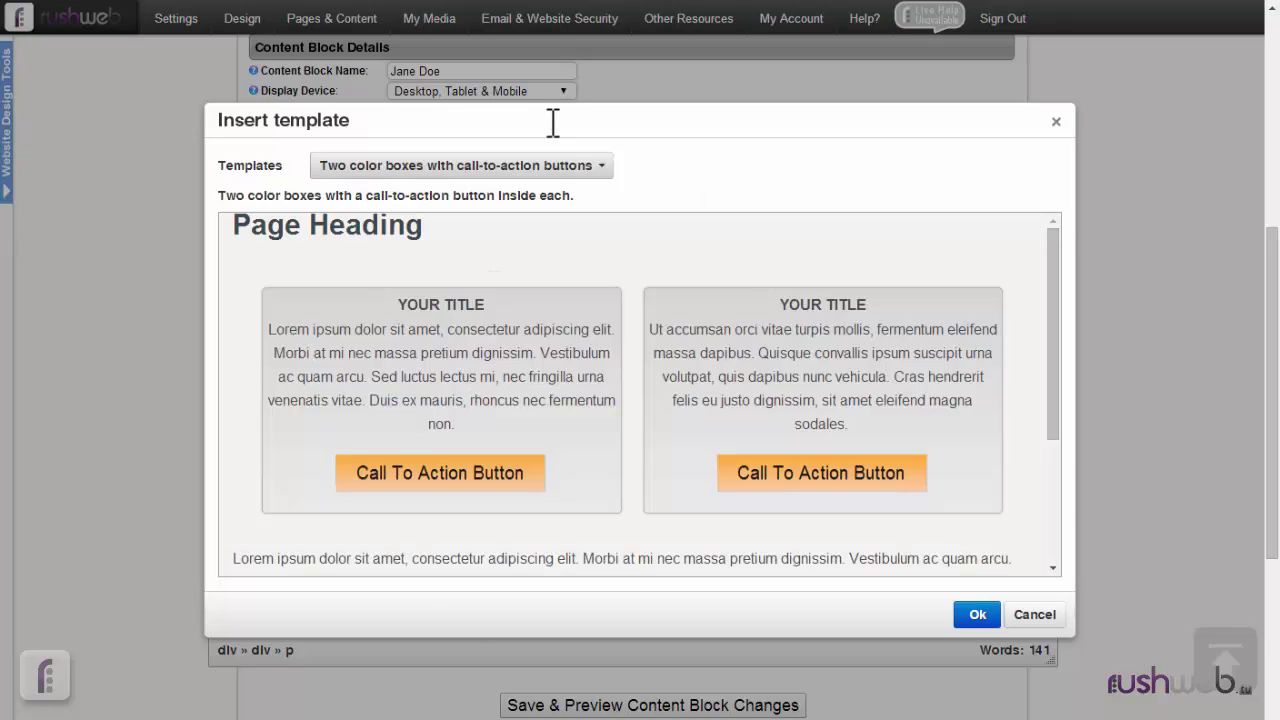
Step: Preview the whole "Three columns with text and images above" template, from page heading to the end
{"action": "left_click", "coordinate": [546, 170]}
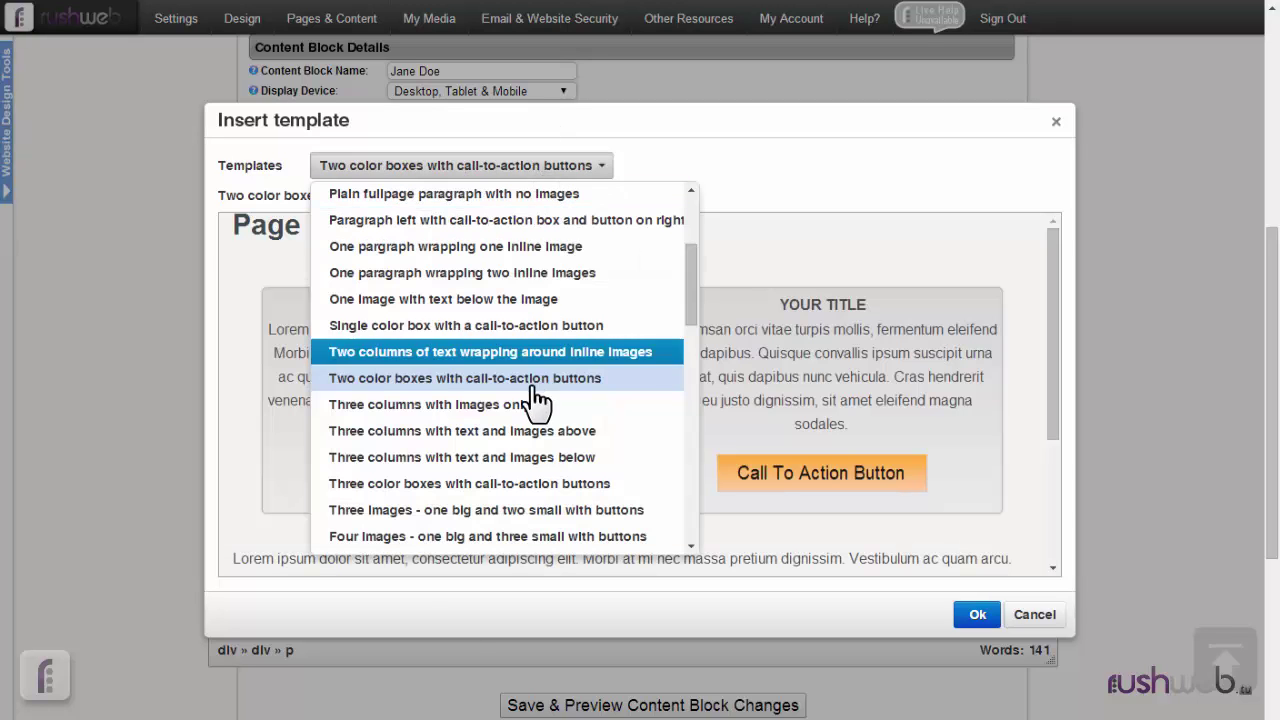
{"action": "left_click", "coordinate": [528, 430]}
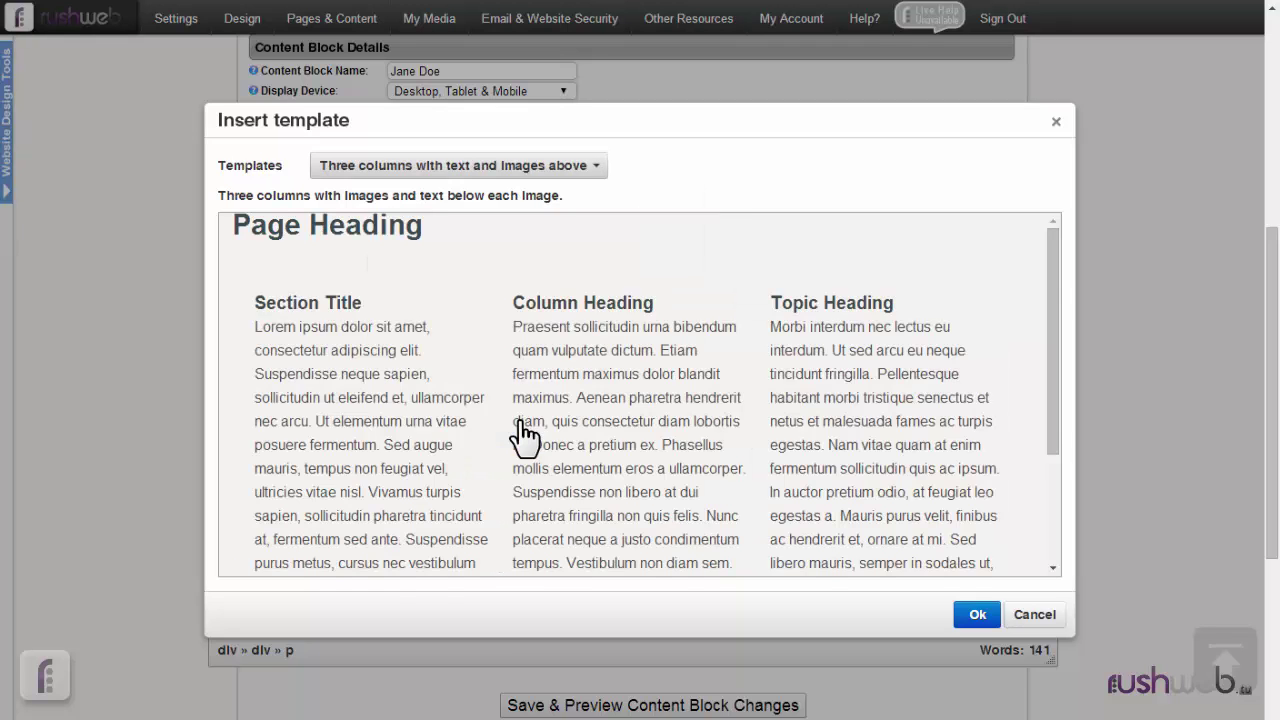
{"action": "left_click_drag", "start_coordinate": [1055, 367], "coordinate": [1055, 530]}
{"action": "scroll", "coordinate": [1030, 330], "scroll_direction": "up", "scroll_amount": 5}
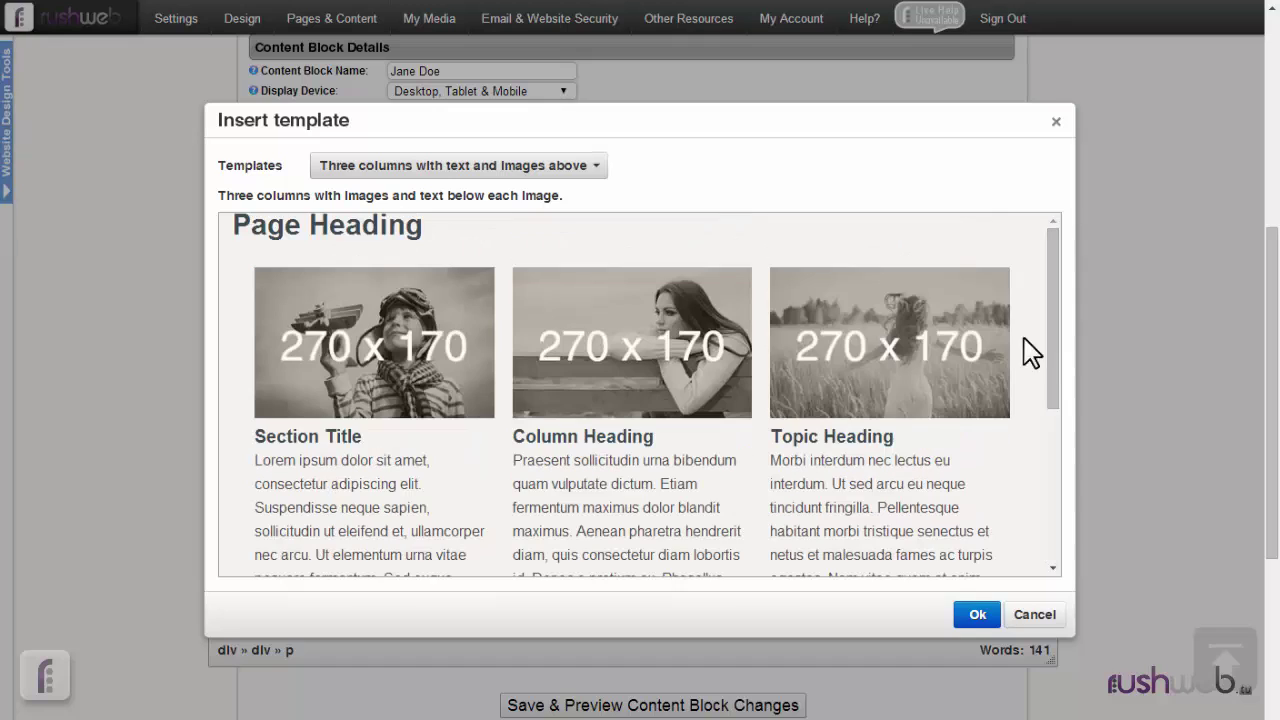
Step: Examine the specific use full page layouts among the templates and leave the template selection without inserting any
{"action": "left_click", "coordinate": [581, 168]}
{"action": "scroll", "coordinate": [690, 330], "scroll_direction": "down", "scroll_amount": 3}
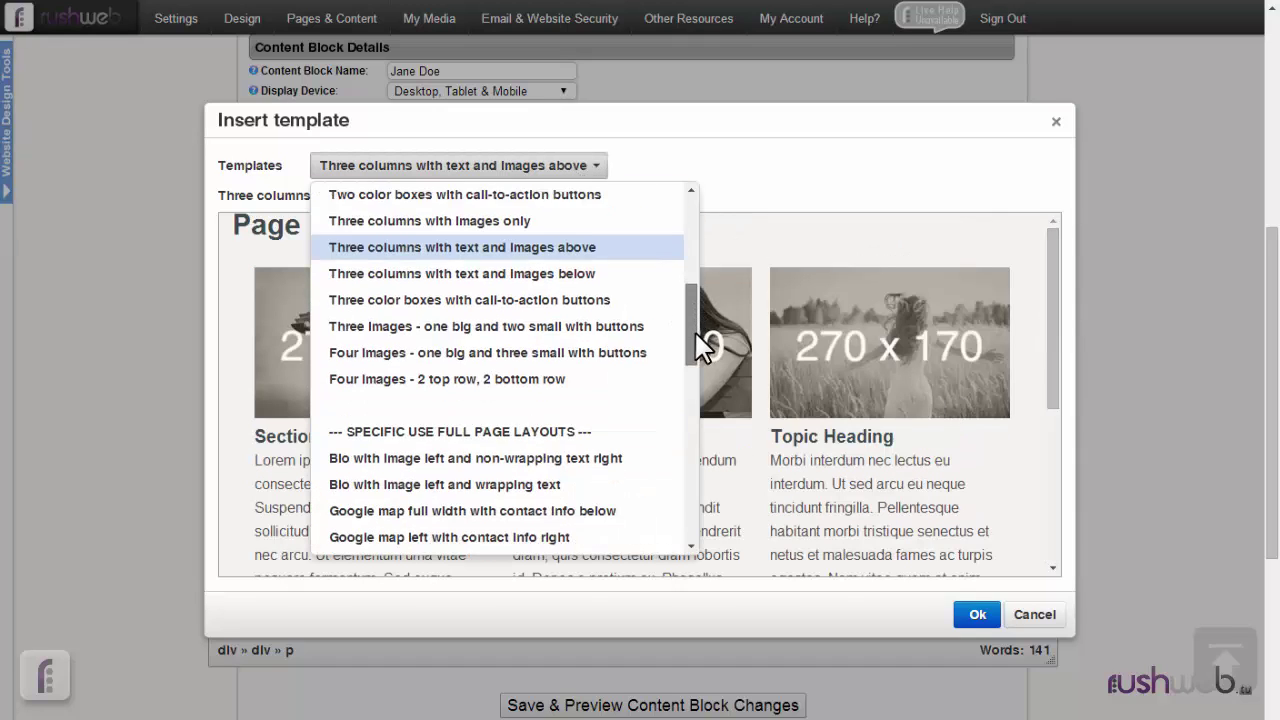
{"action": "scroll", "coordinate": [693, 333], "scroll_direction": "down", "scroll_amount": 2}
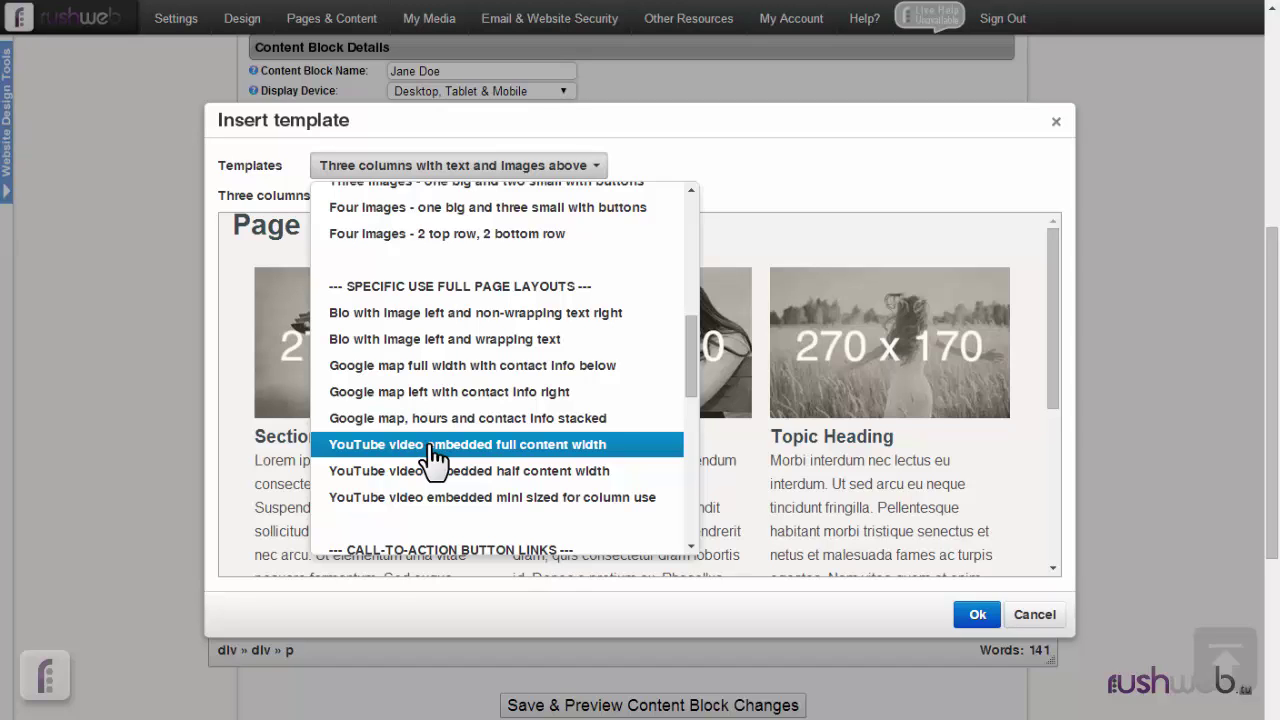
{"action": "left_click", "coordinate": [758, 185]}
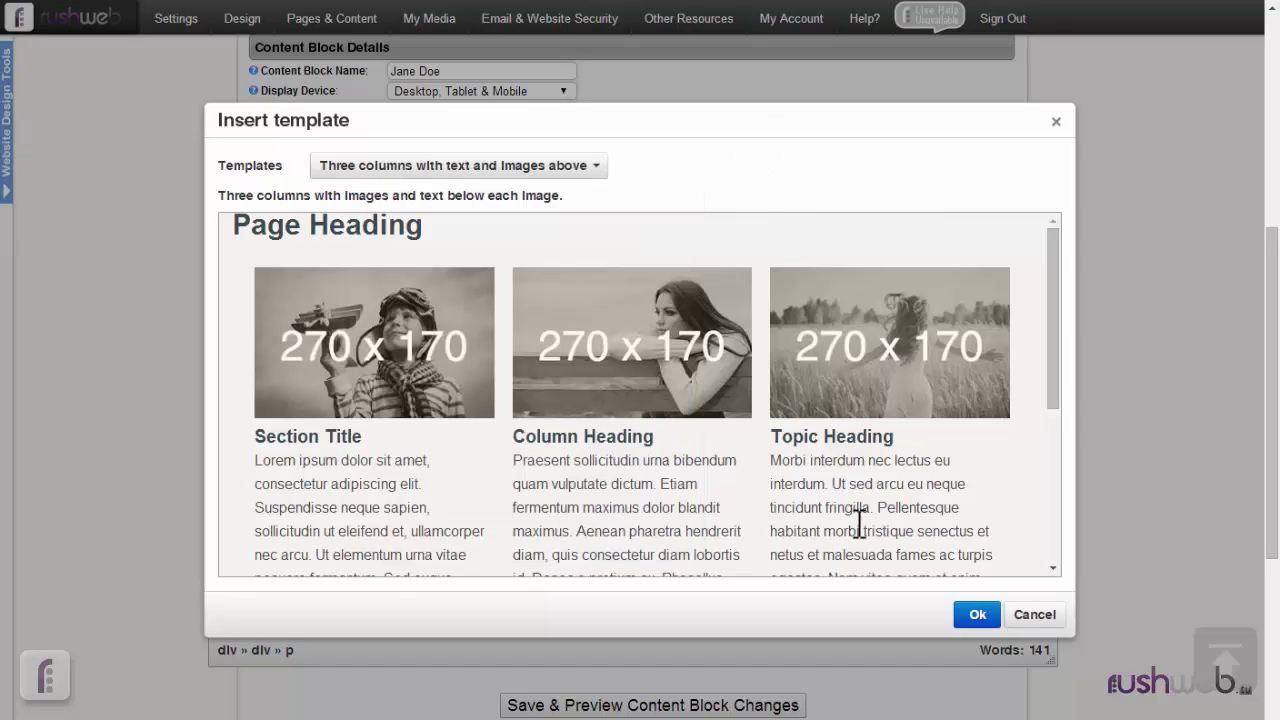
{"action": "left_click", "coordinate": [1035, 614]}
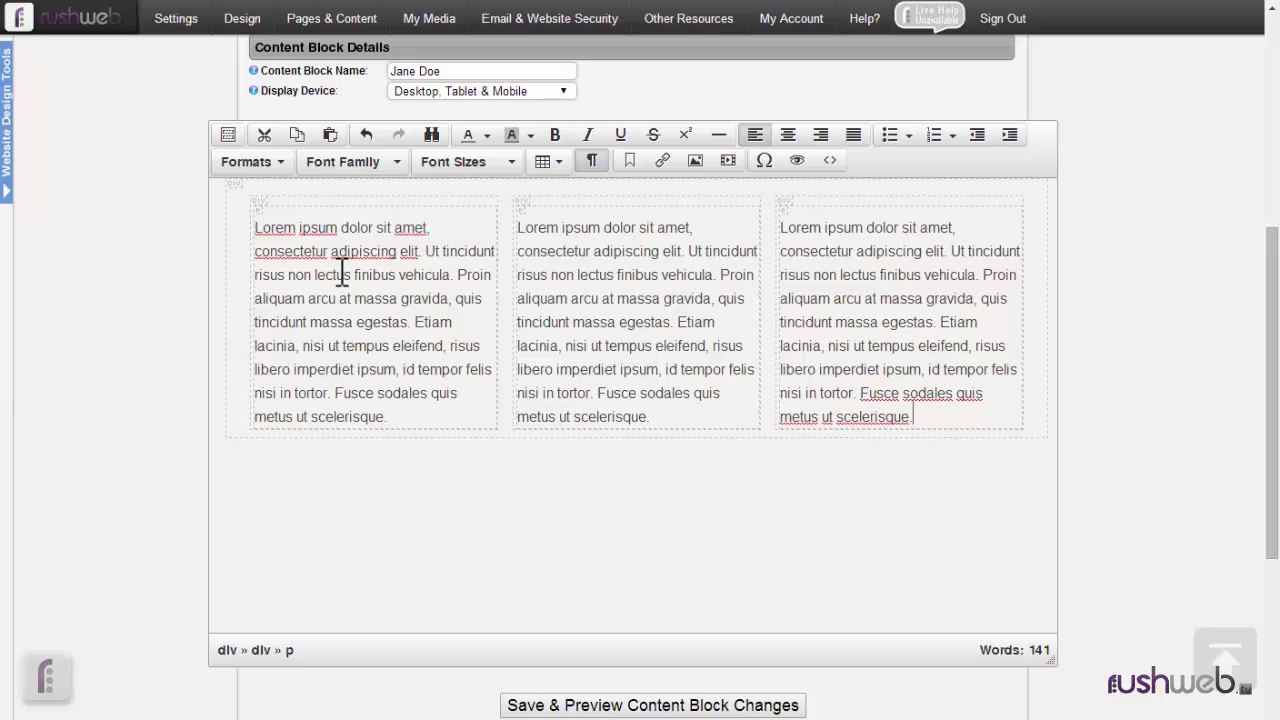
Step: Undo the content replacement, redo it, and undo it again to restore the original bio content
{"action": "key", "text": "ctrl+z"}
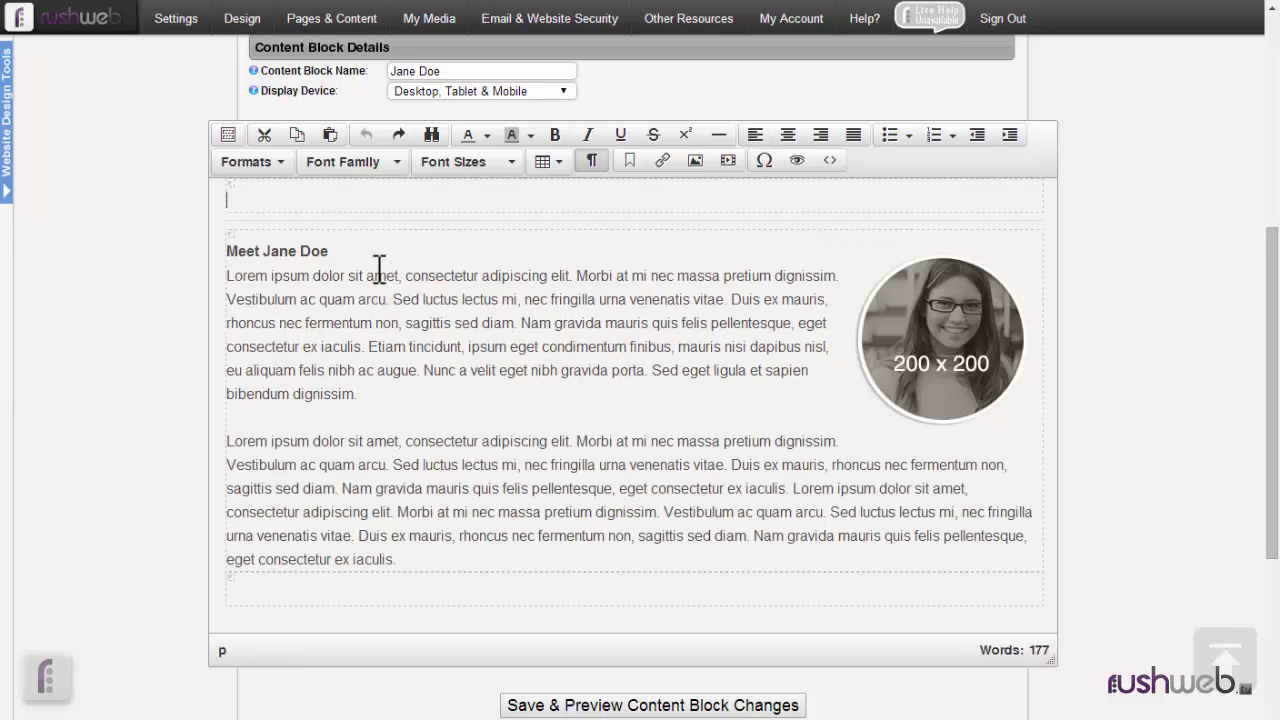
{"action": "left_click", "coordinate": [403, 145]}
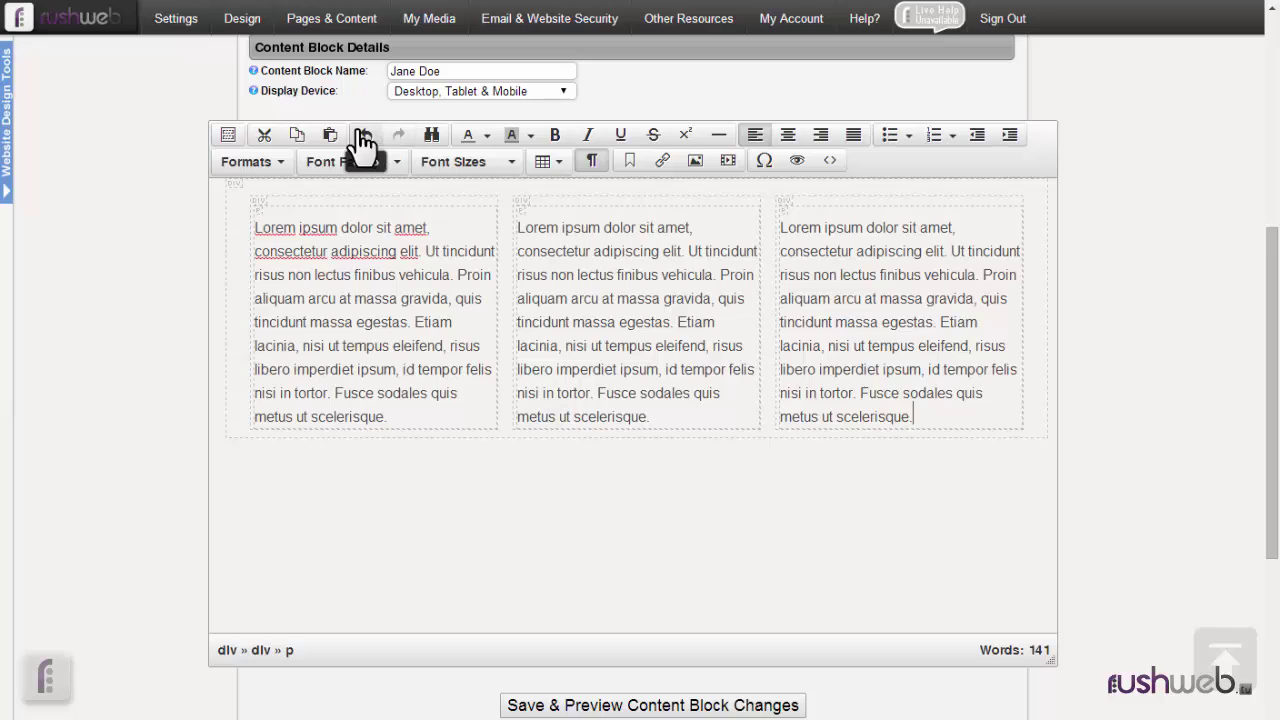
{"action": "left_click", "coordinate": [363, 134]}
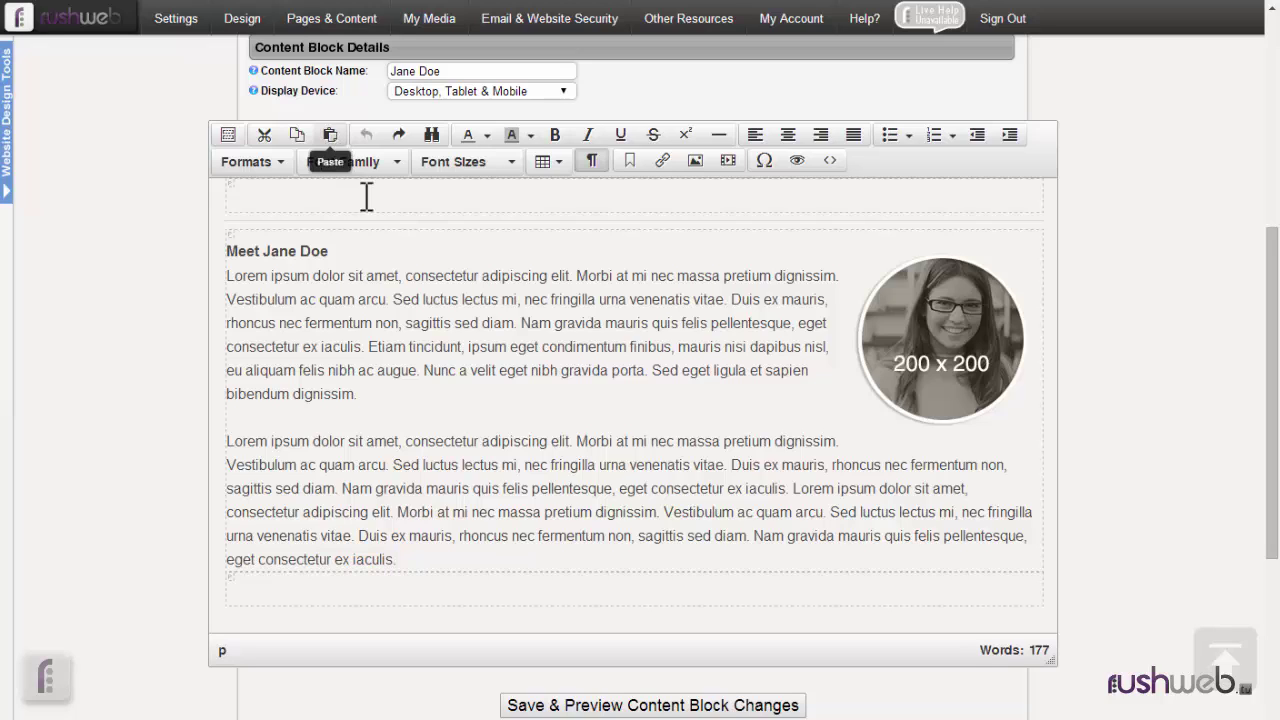
Step: View the find-and-replace options and close them without searching
{"action": "left_click", "coordinate": [431, 138]}
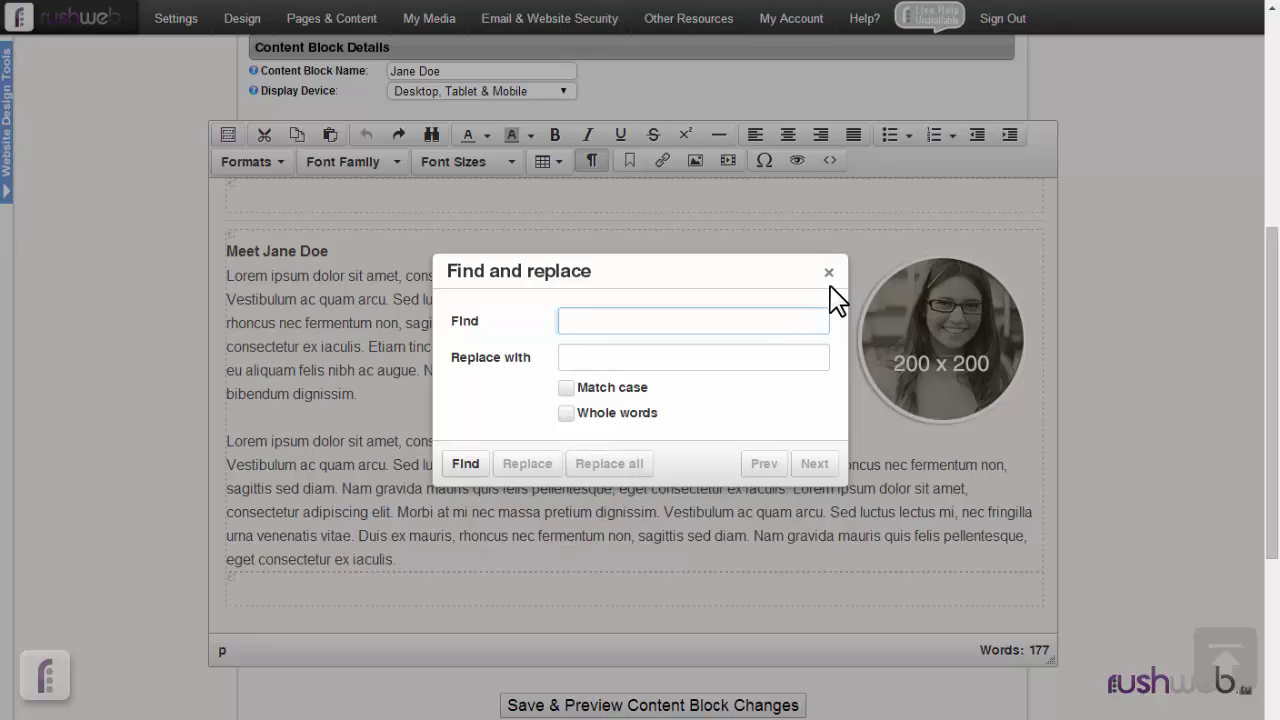
{"action": "key", "text": "Escape"}
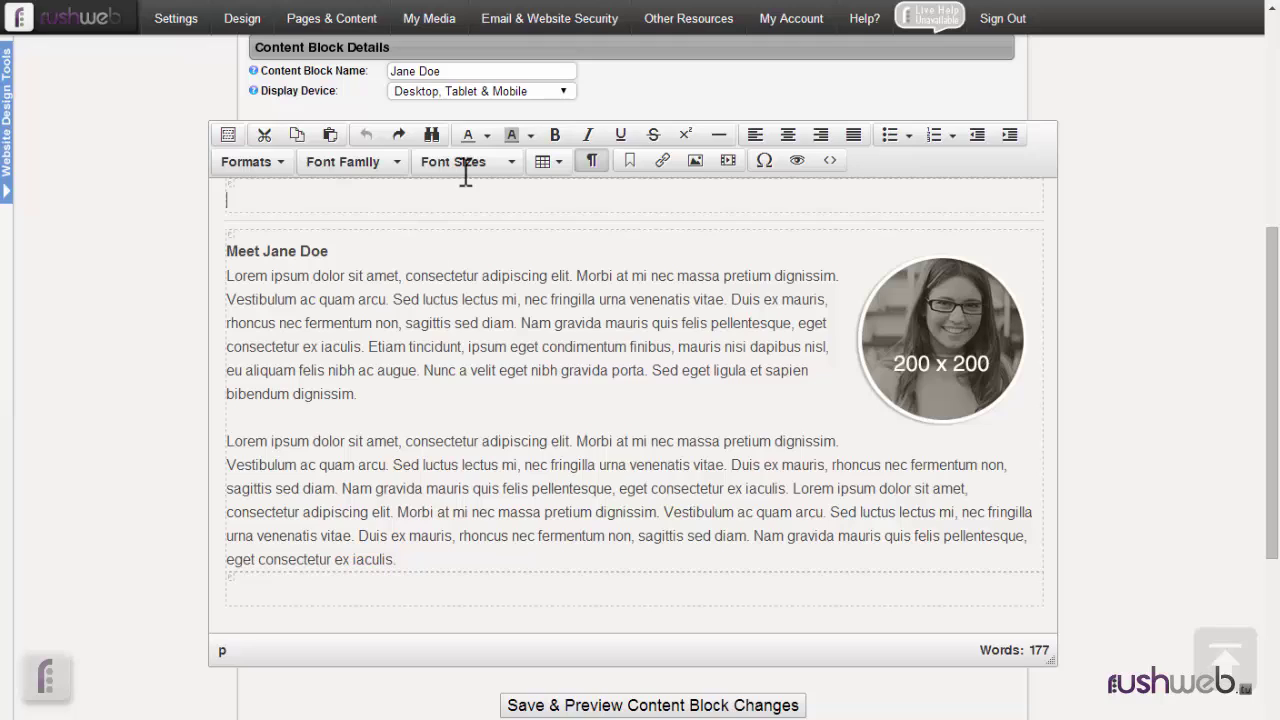
Step: Set the text color of the word "consectetur" in the first bio paragraph to yellow
{"action": "double_click", "coordinate": [432, 275]}
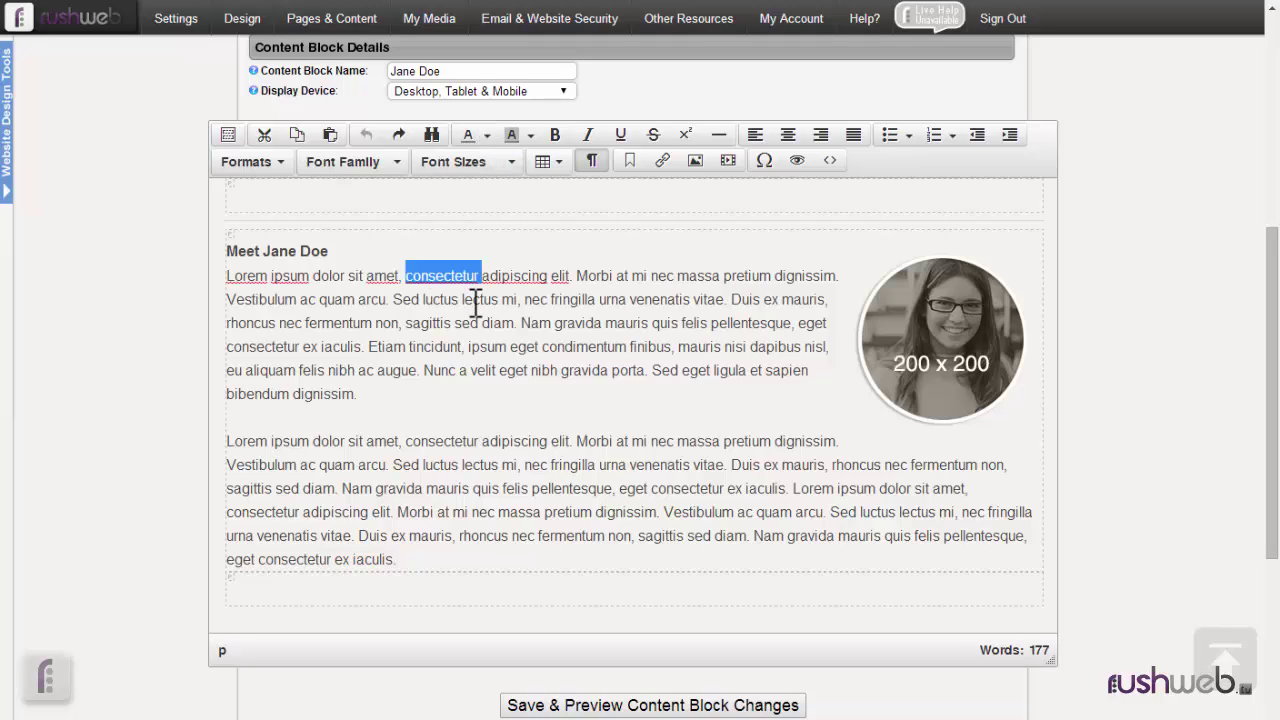
{"action": "left_click", "coordinate": [487, 136]}
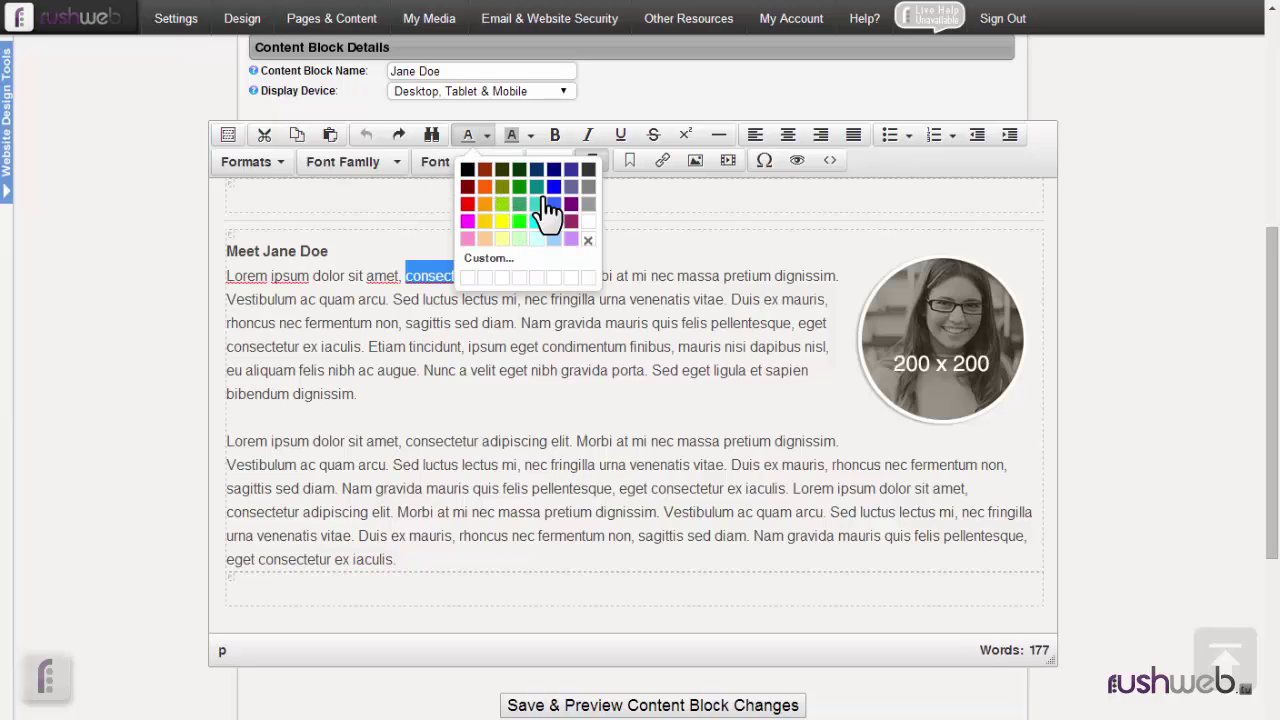
{"action": "left_click", "coordinate": [467, 280]}
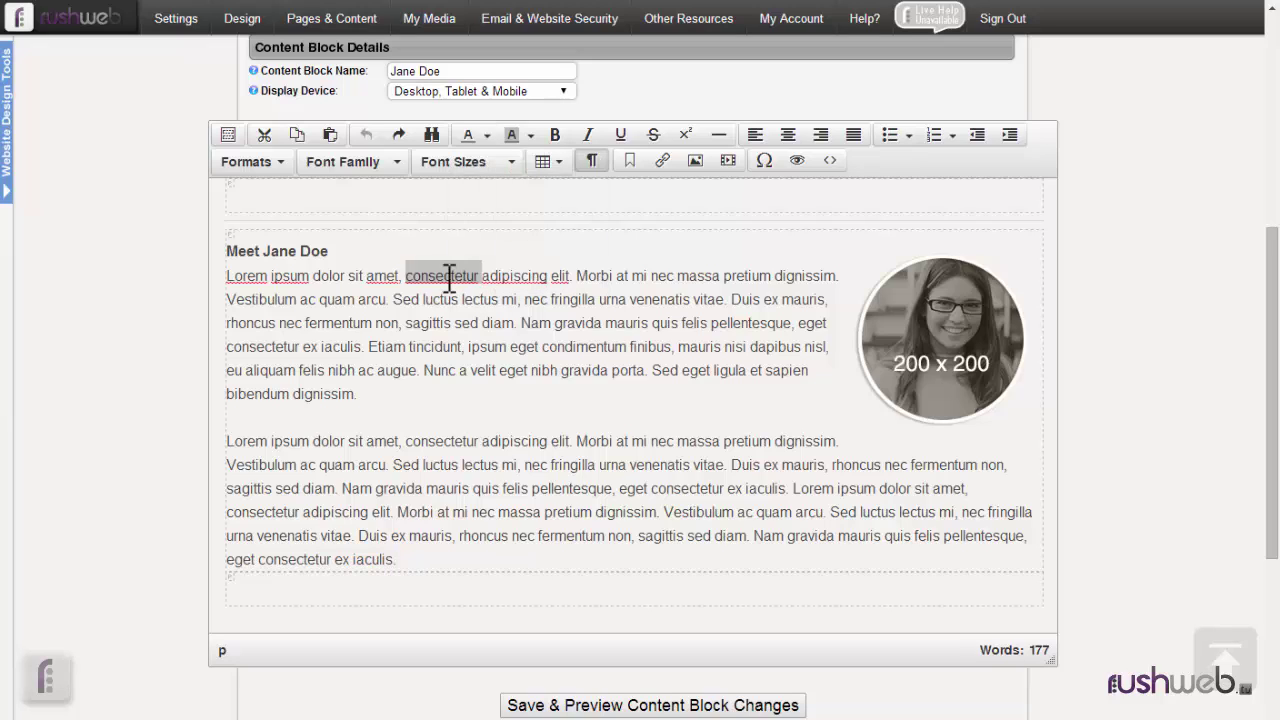
{"action": "left_click", "coordinate": [485, 136]}
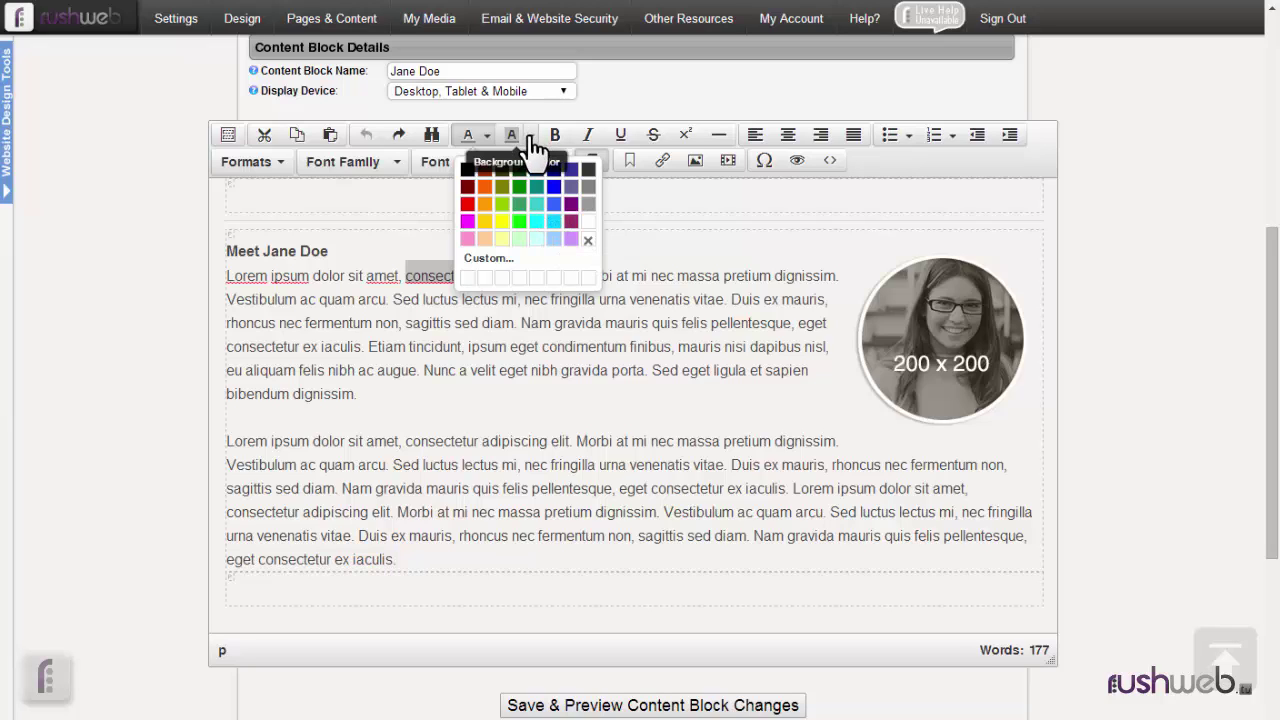
{"action": "left_click", "coordinate": [499, 223]}
{"action": "left_click", "coordinate": [508, 277]}
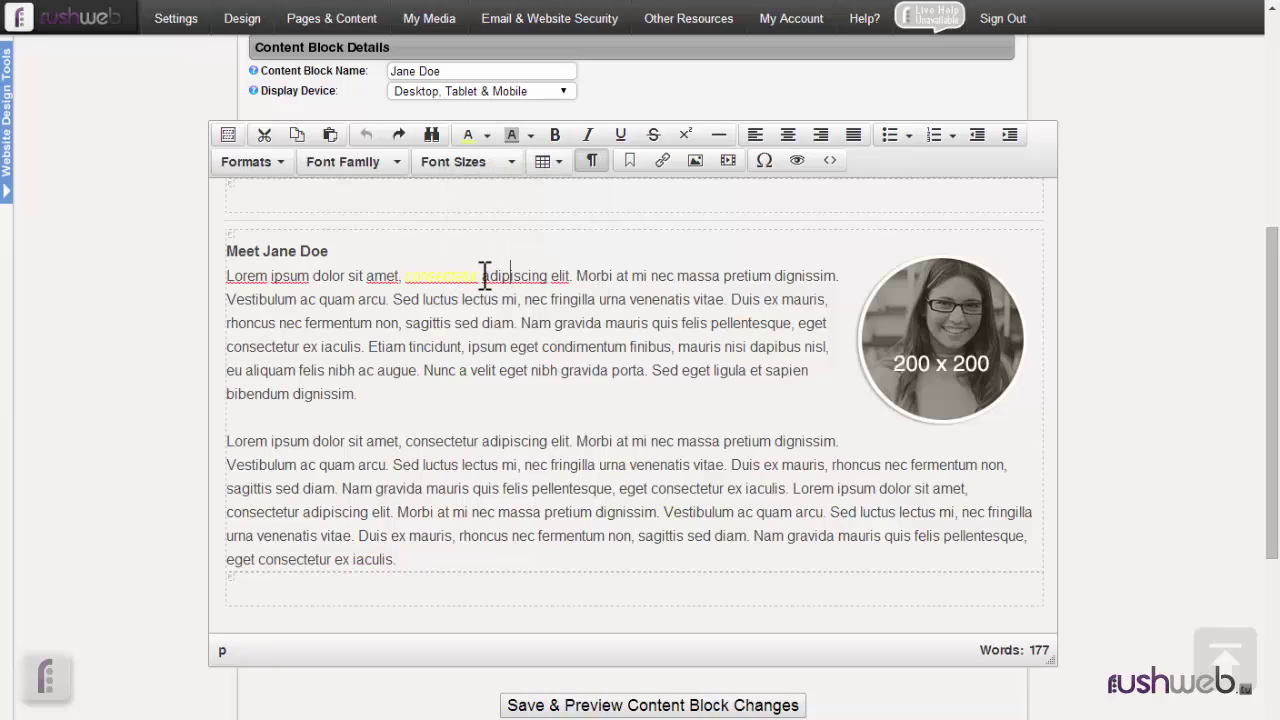
Step: Set the background color of the word "consectetur" in the first bio paragraph to red
{"action": "left_click_drag", "start_coordinate": [485, 275], "coordinate": [402, 276]}
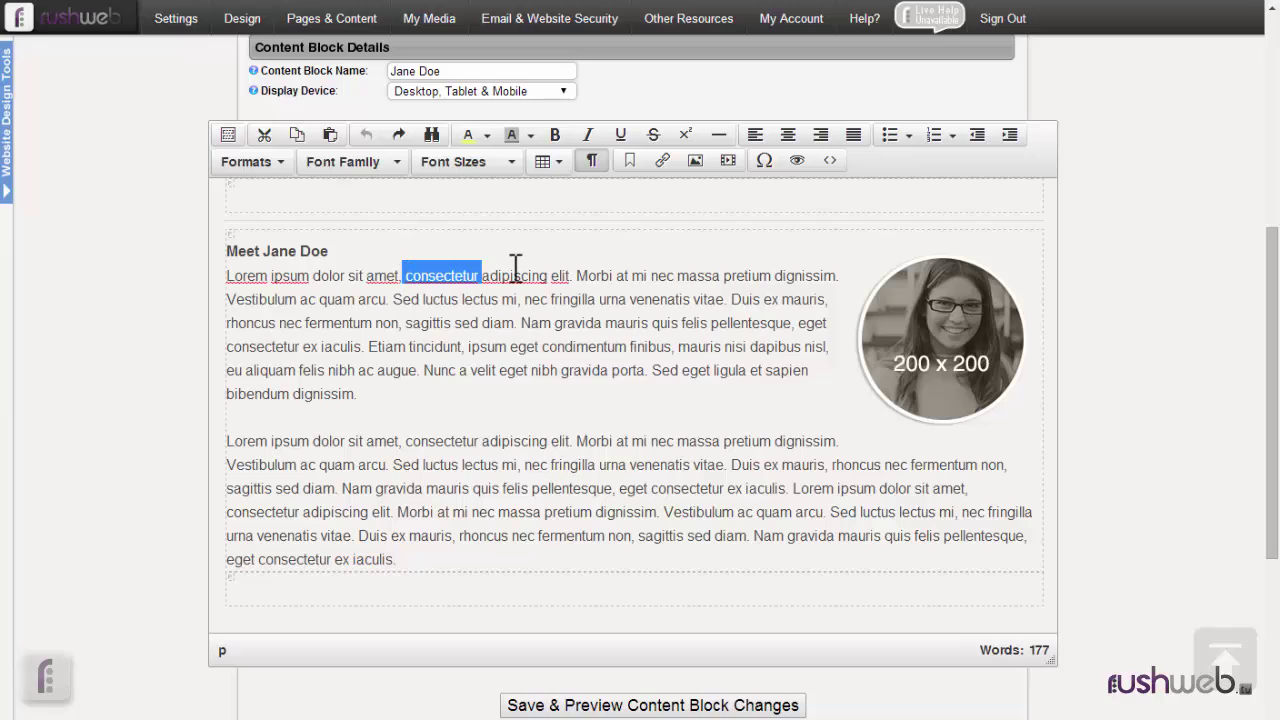
{"action": "left_click", "coordinate": [530, 138]}
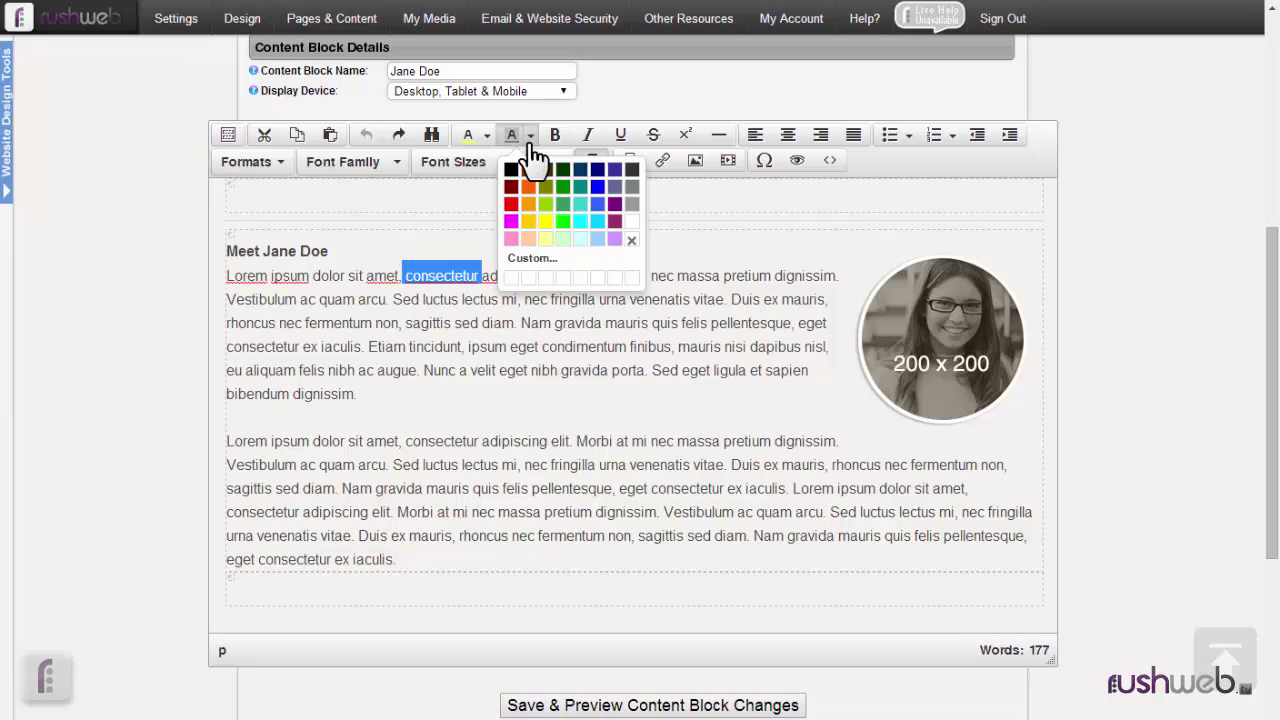
{"action": "left_click", "coordinate": [511, 205]}
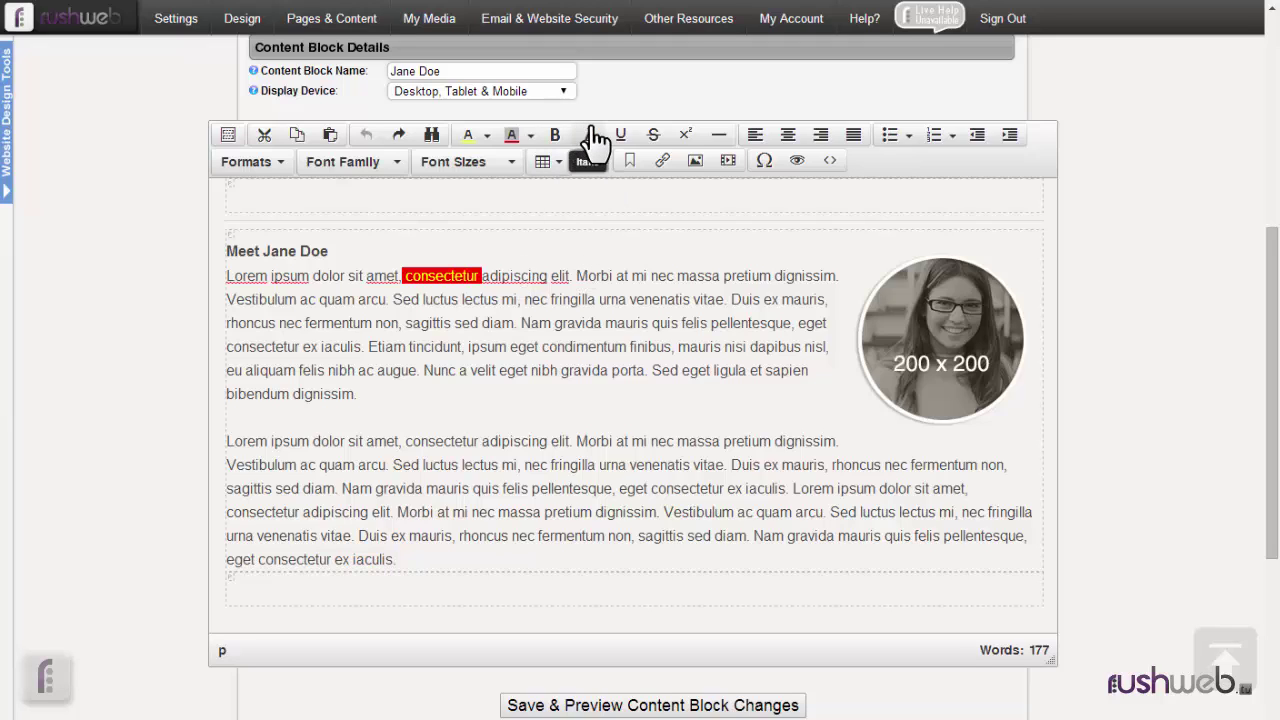
Step: Try bold and strikethrough on the word "Morbi" in the first bio paragraph, removing each format again
{"action": "double_click", "coordinate": [591, 277]}
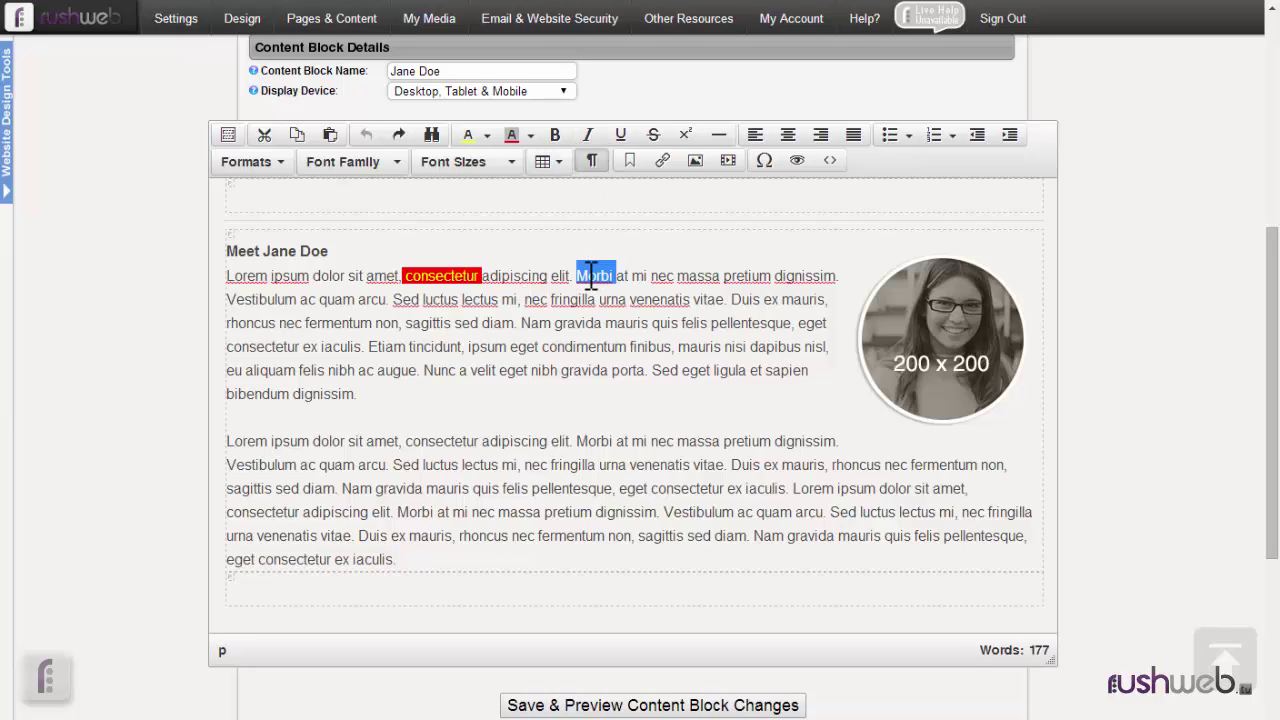
{"action": "left_click", "coordinate": [556, 135]}
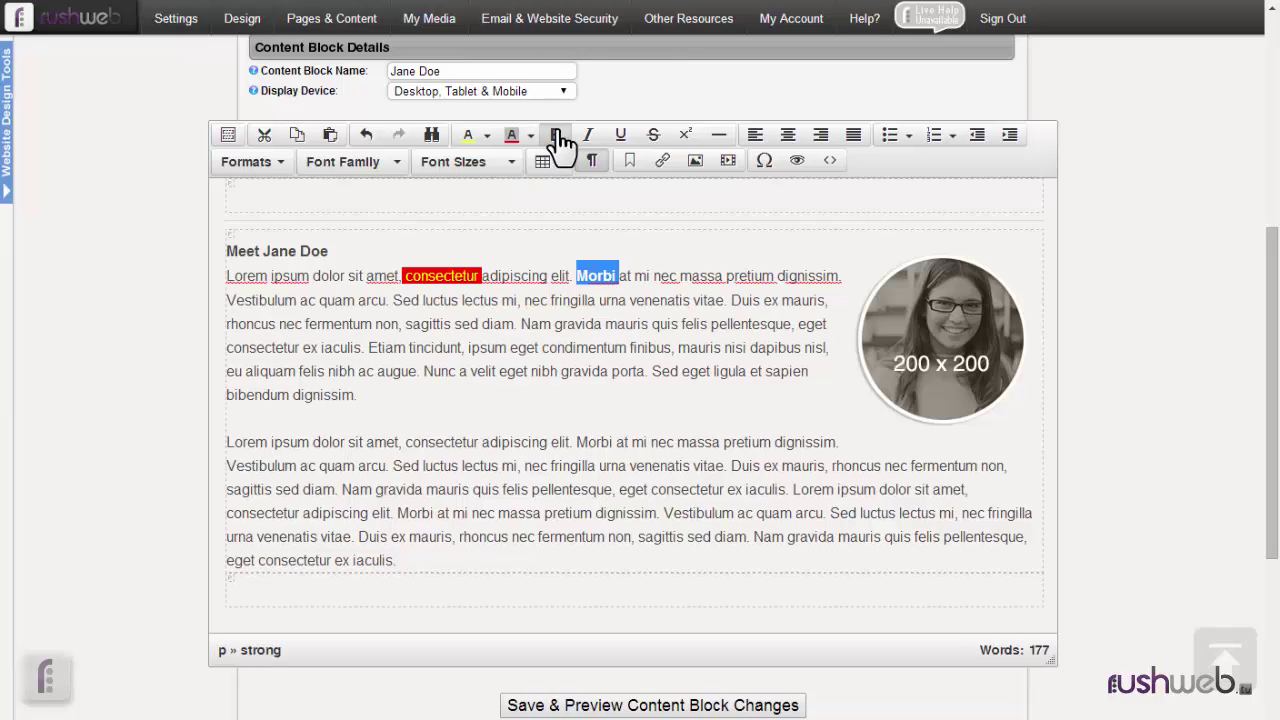
{"action": "left_click", "coordinate": [556, 135]}
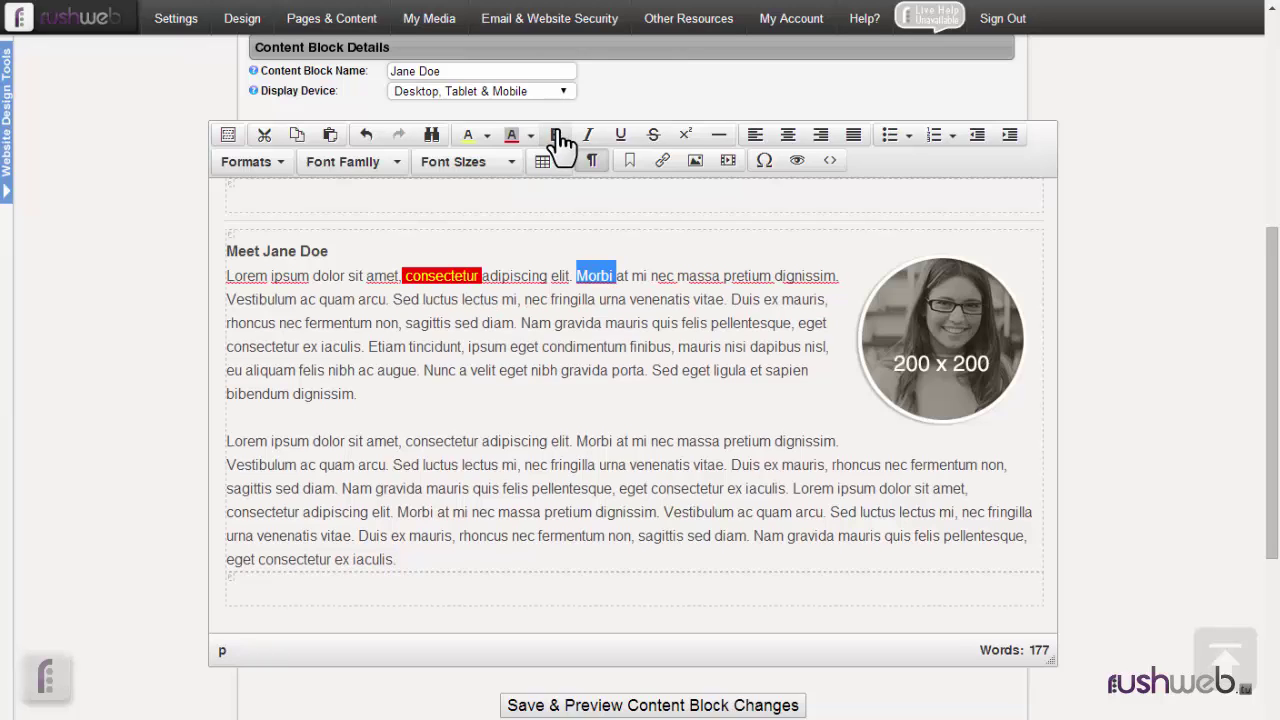
{"action": "left_click", "coordinate": [658, 140]}
{"action": "left_click", "coordinate": [662, 140]}
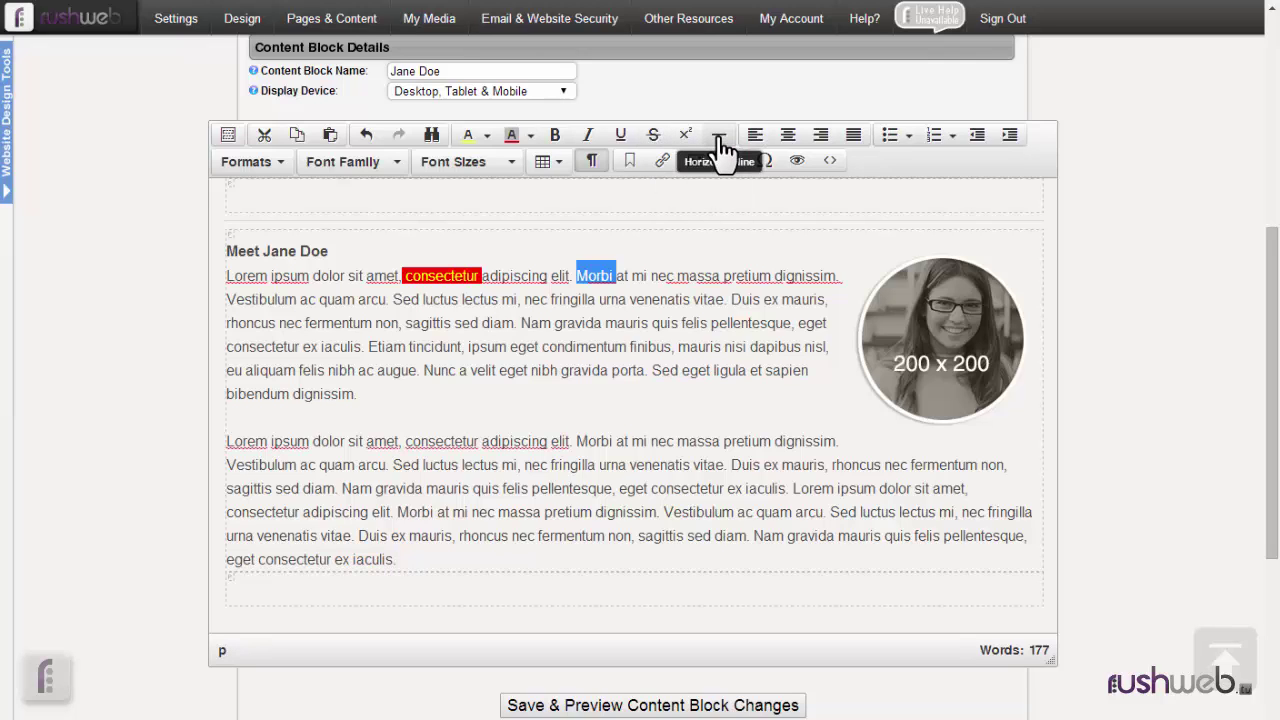
Step: Insert a horizontal line between the two bio paragraphs, and undo both the line and the paragraph break
{"action": "left_click", "coordinate": [576, 410]}
{"action": "key", "text": "Return"}
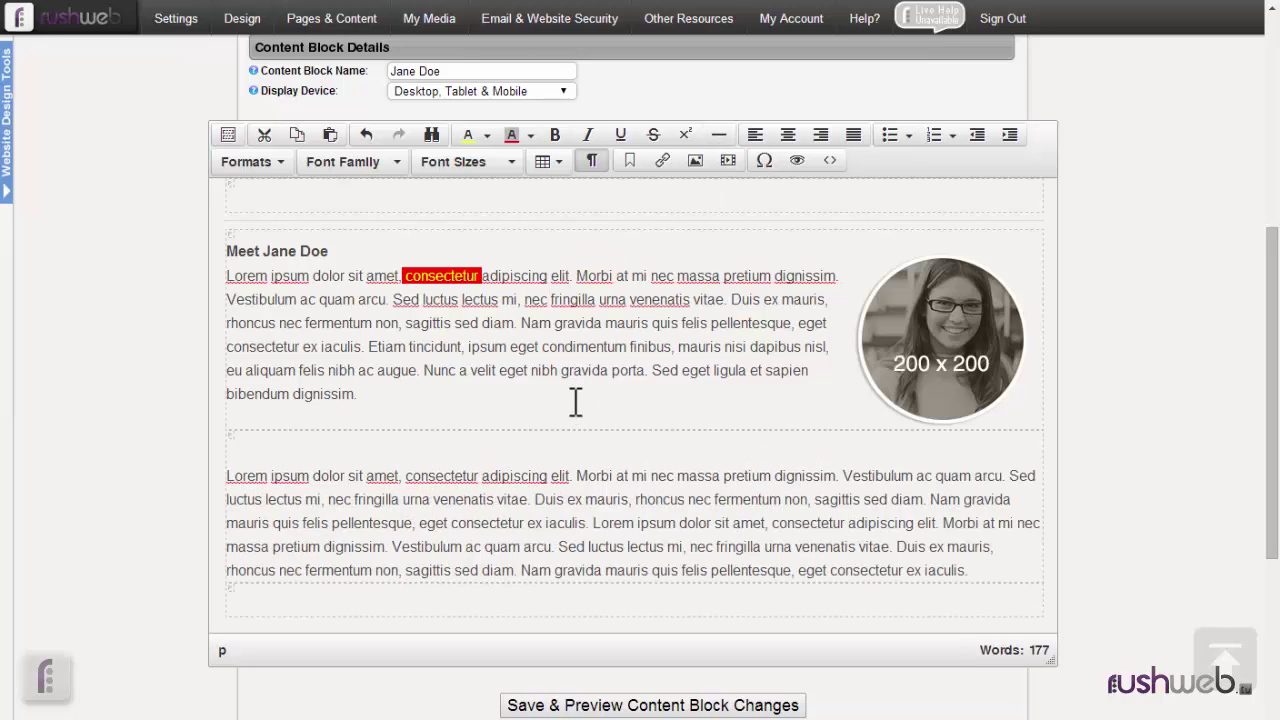
{"action": "left_click", "coordinate": [721, 145]}
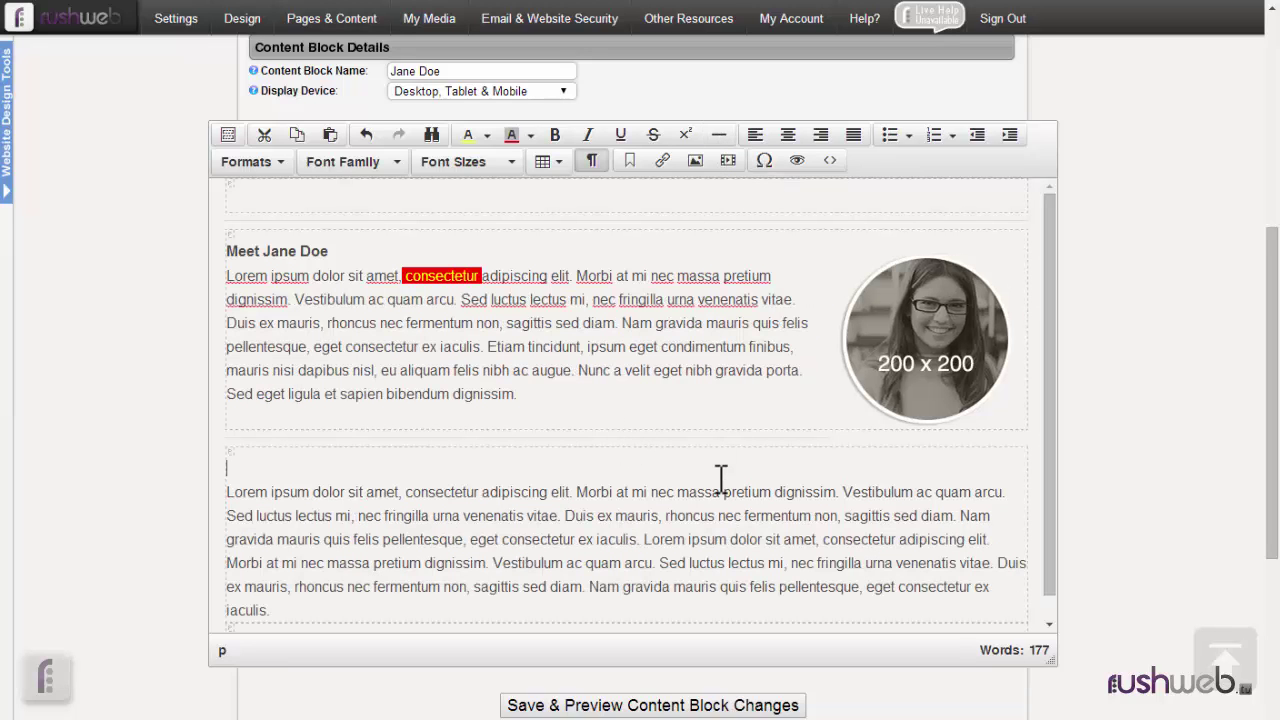
{"action": "left_click", "coordinate": [366, 135]}
{"action": "left_click", "coordinate": [367, 137]}
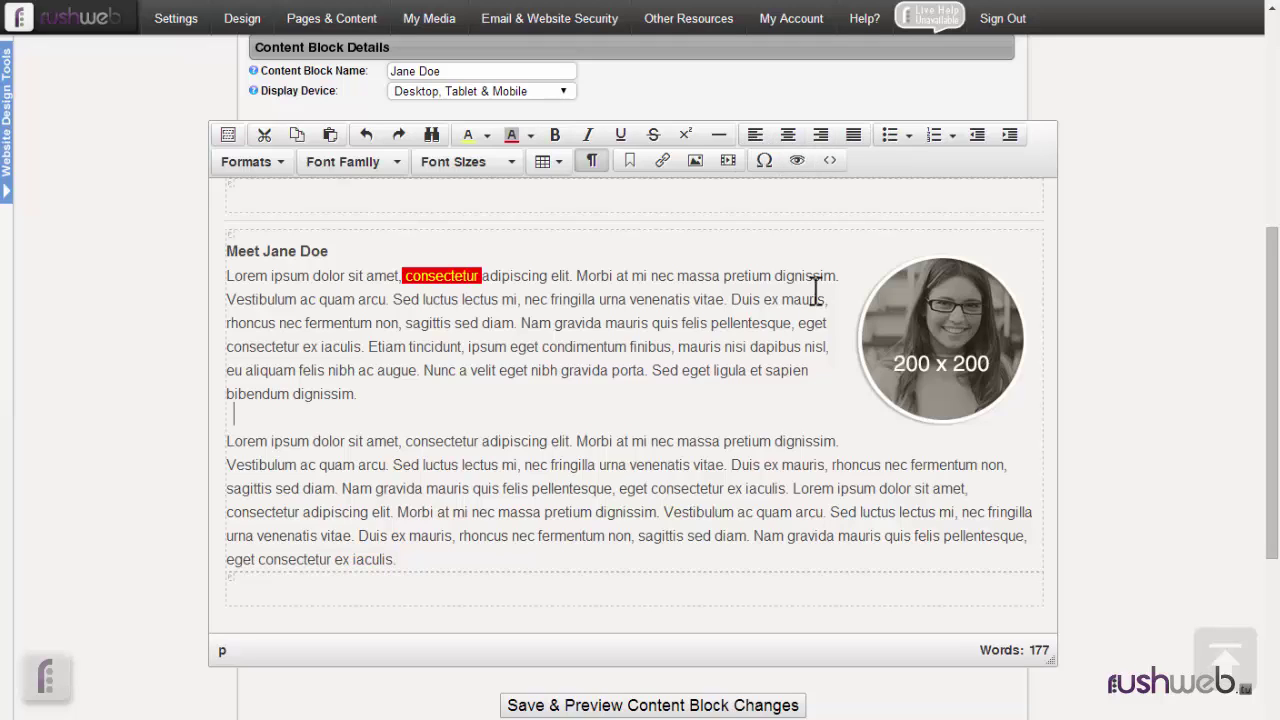
Step: Try right, left and center alignment on all the bio content and return it to left alignment
{"action": "left_click", "coordinate": [548, 276]}
{"action": "double_click", "coordinate": [590, 347]}
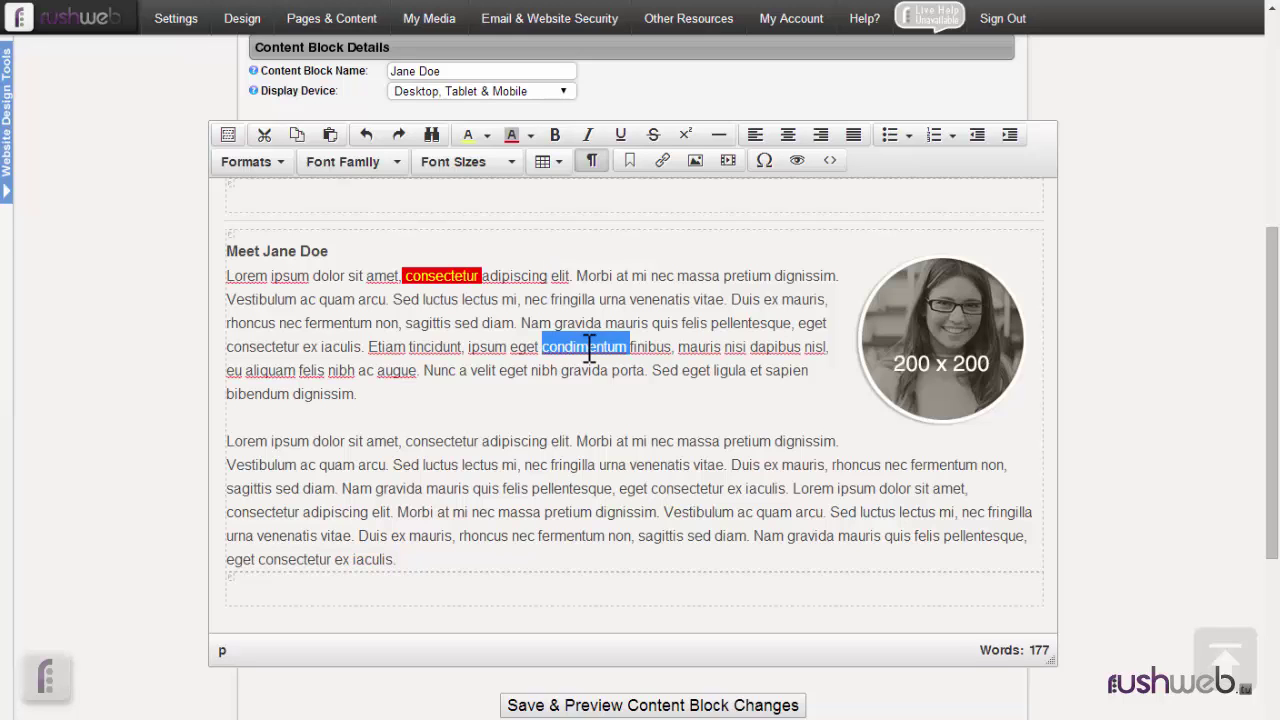
{"action": "key", "text": "ctrl+a"}
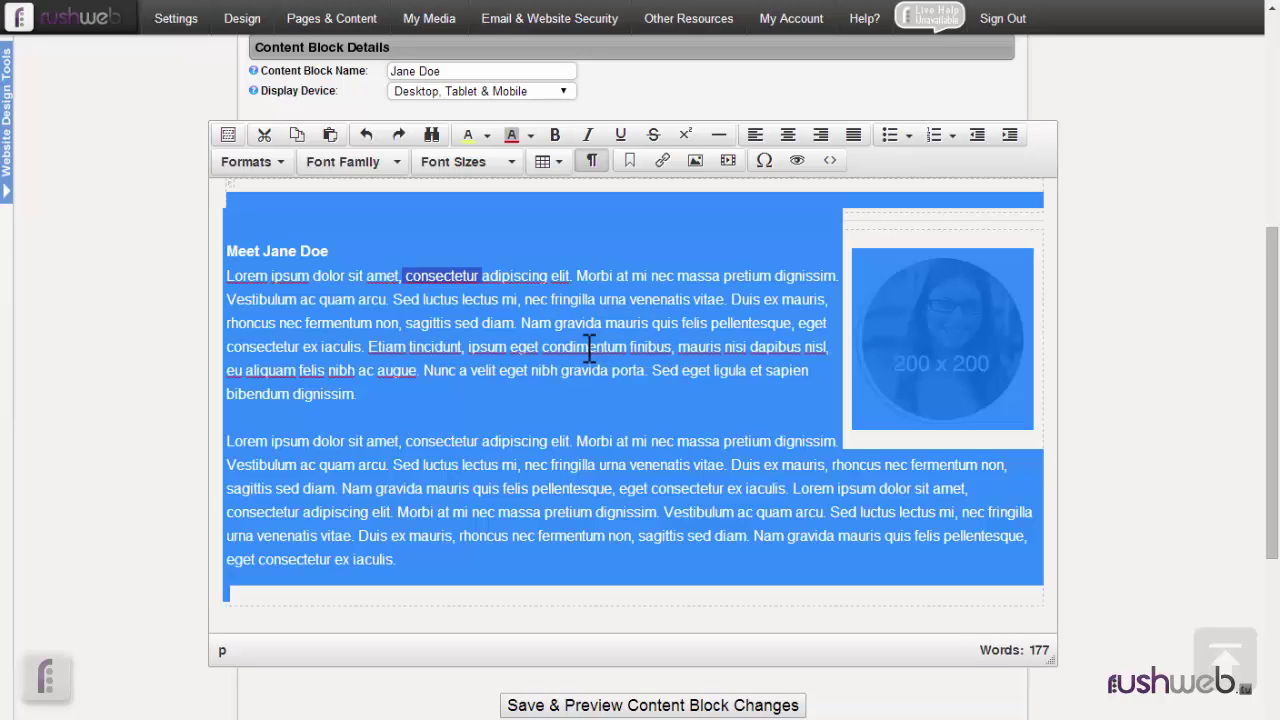
{"action": "left_click", "coordinate": [820, 134]}
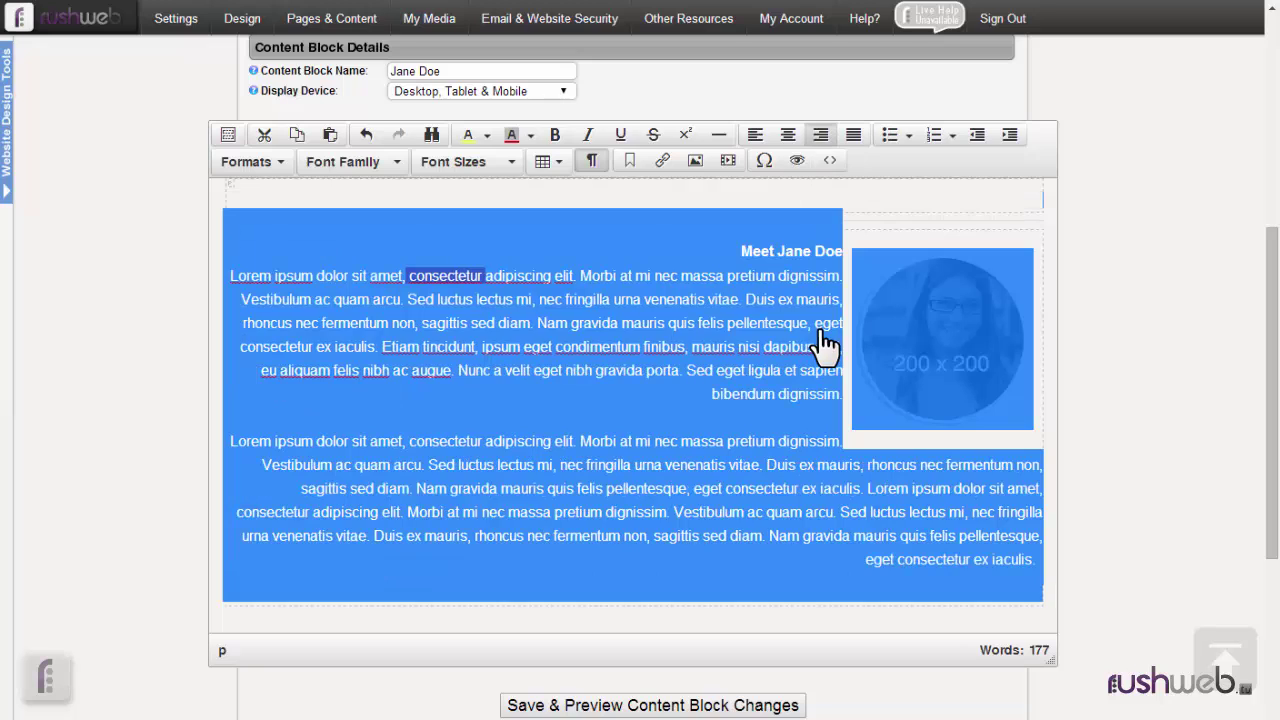
{"action": "left_click", "coordinate": [755, 134]}
{"action": "left_click", "coordinate": [787, 134]}
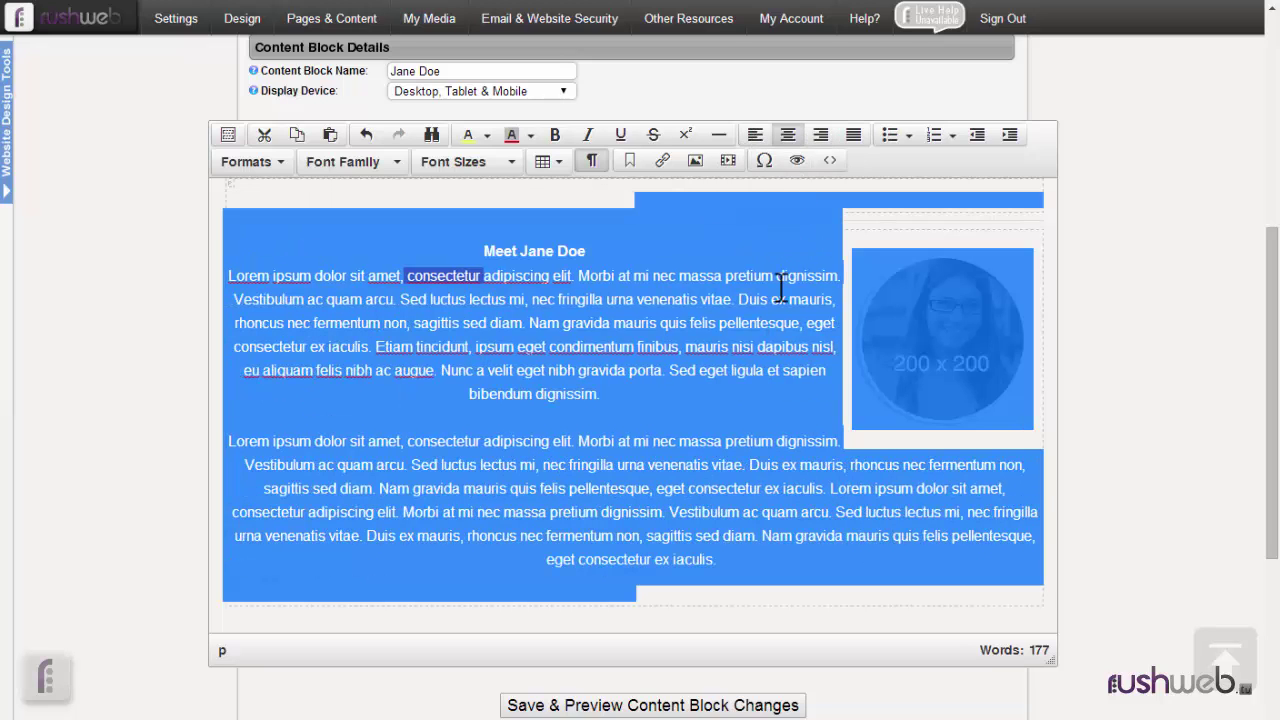
{"action": "left_click", "coordinate": [755, 134]}
Step: Try center alignment on the bio heading and remove it again
{"action": "left_click_drag", "start_coordinate": [326, 250], "coordinate": [233, 250]}
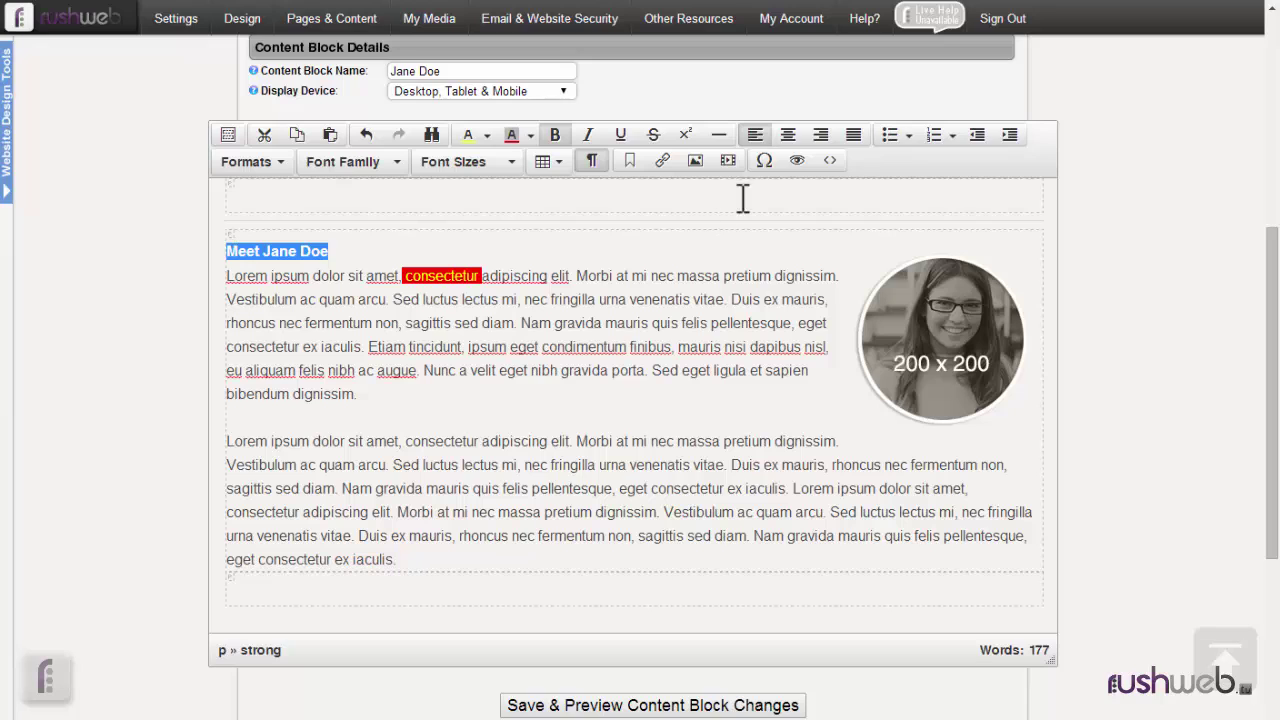
{"action": "left_click", "coordinate": [789, 137]}
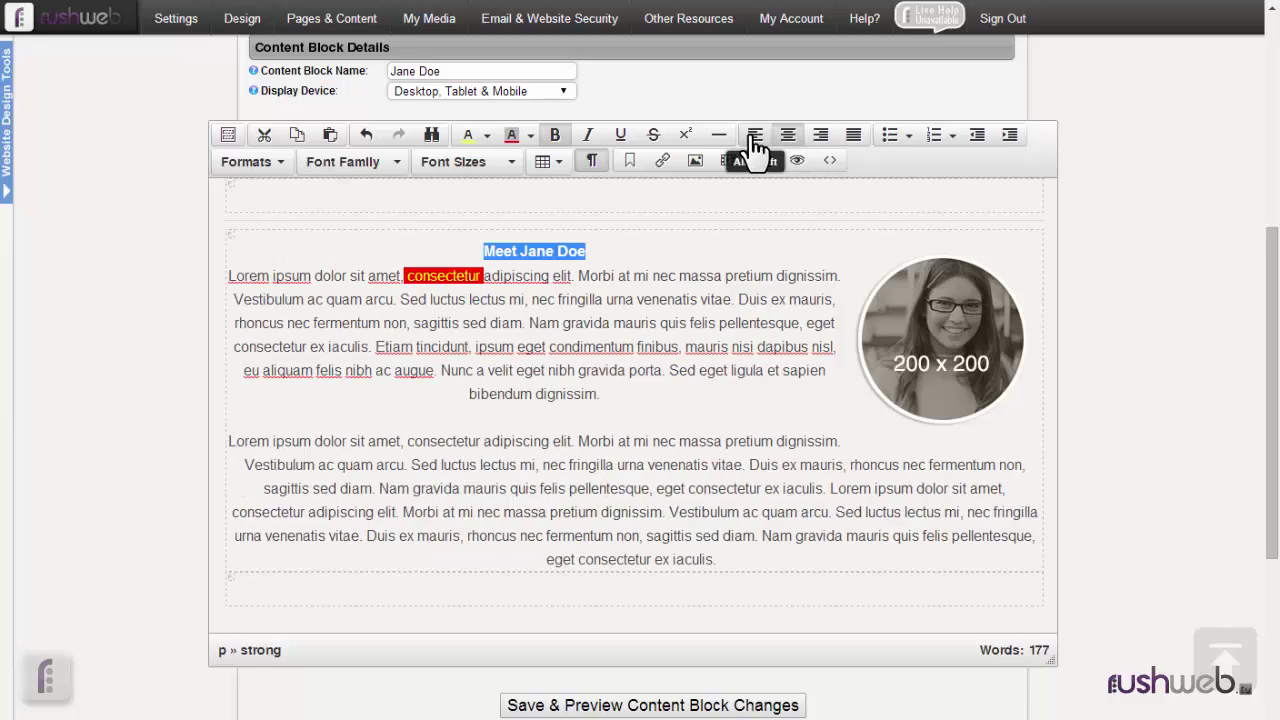
{"action": "left_click", "coordinate": [789, 140]}
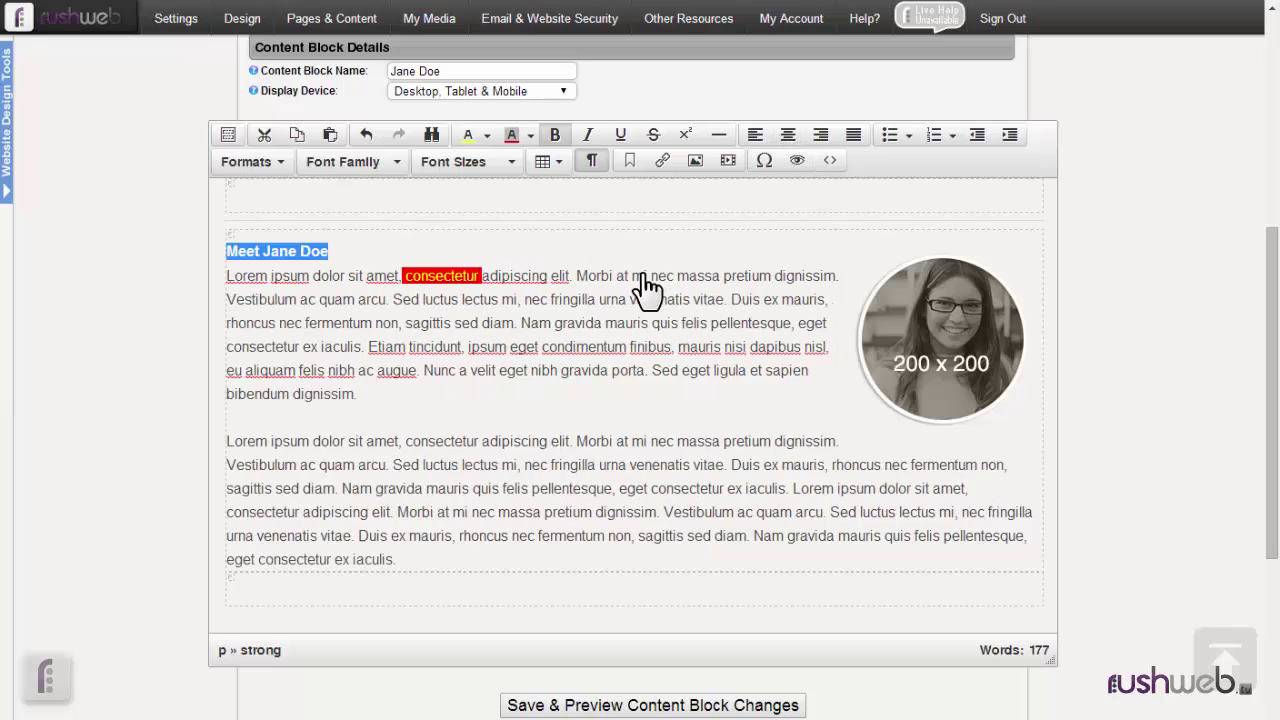
Step: Separate the bio heading into its own paragraph without an extra blank line, and center-align only the heading
{"action": "left_click", "coordinate": [430, 253]}
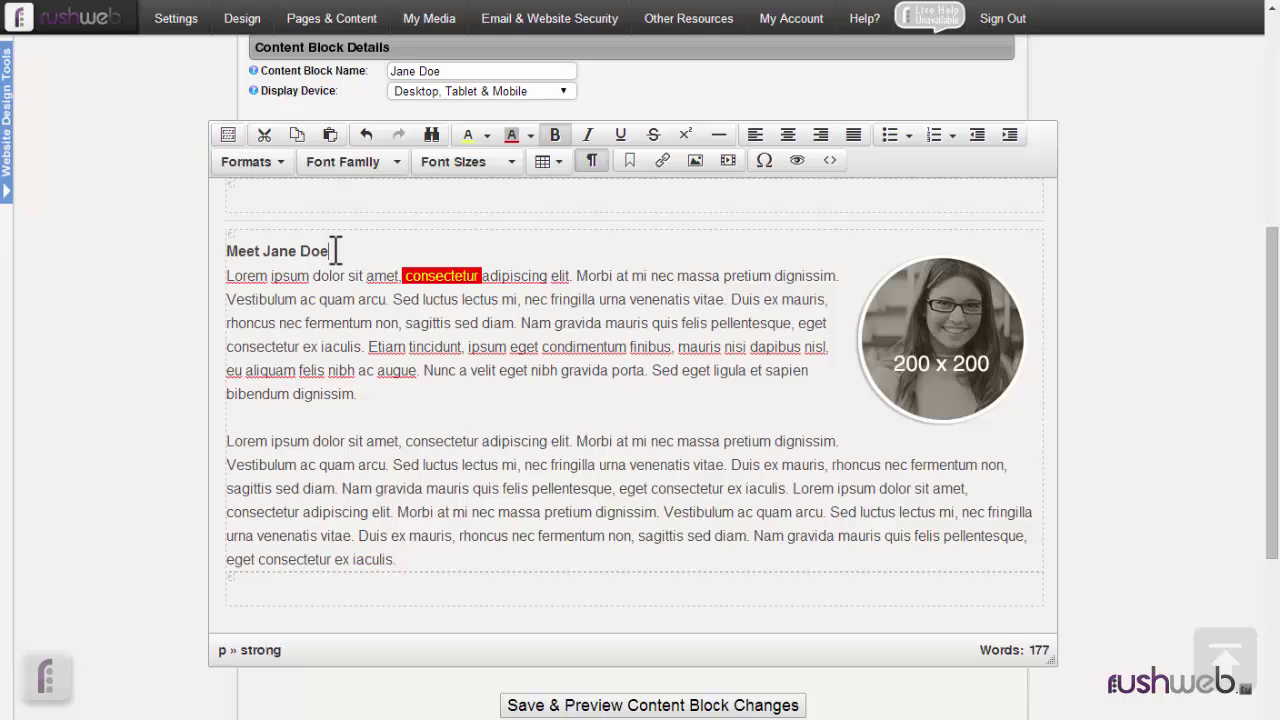
{"action": "key", "text": "Return"}
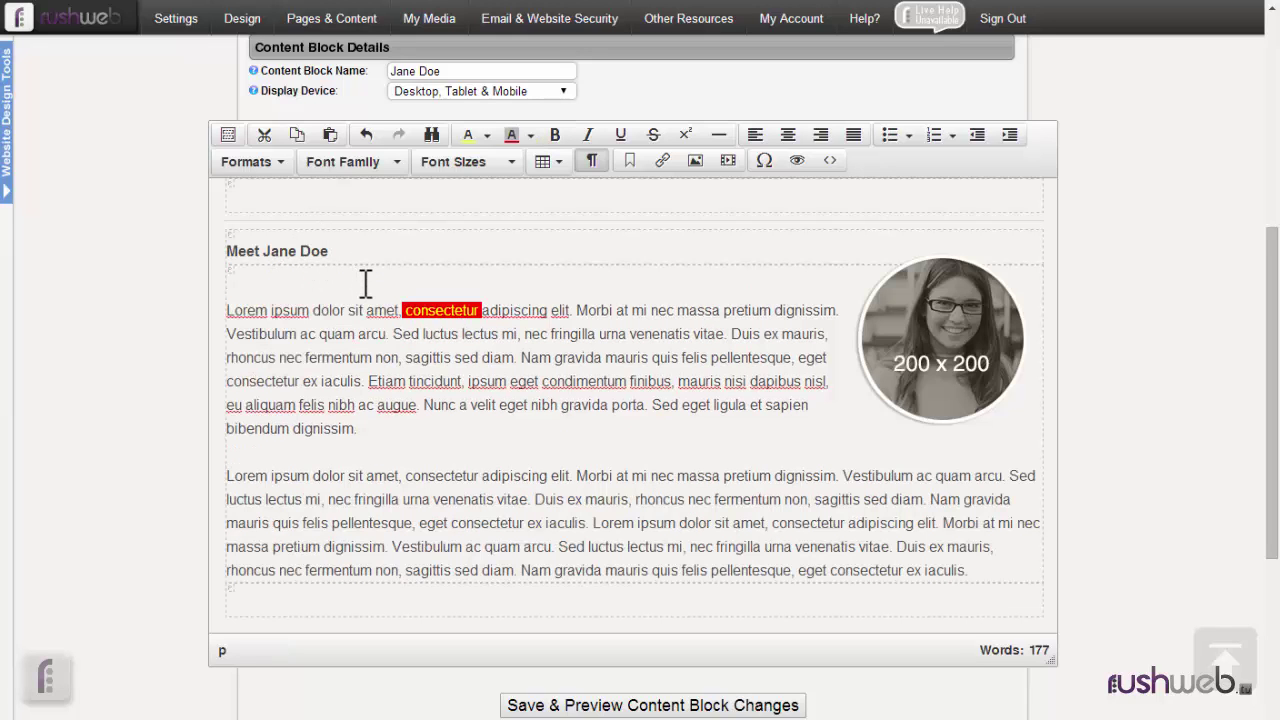
{"action": "key", "text": "BackSpace"}
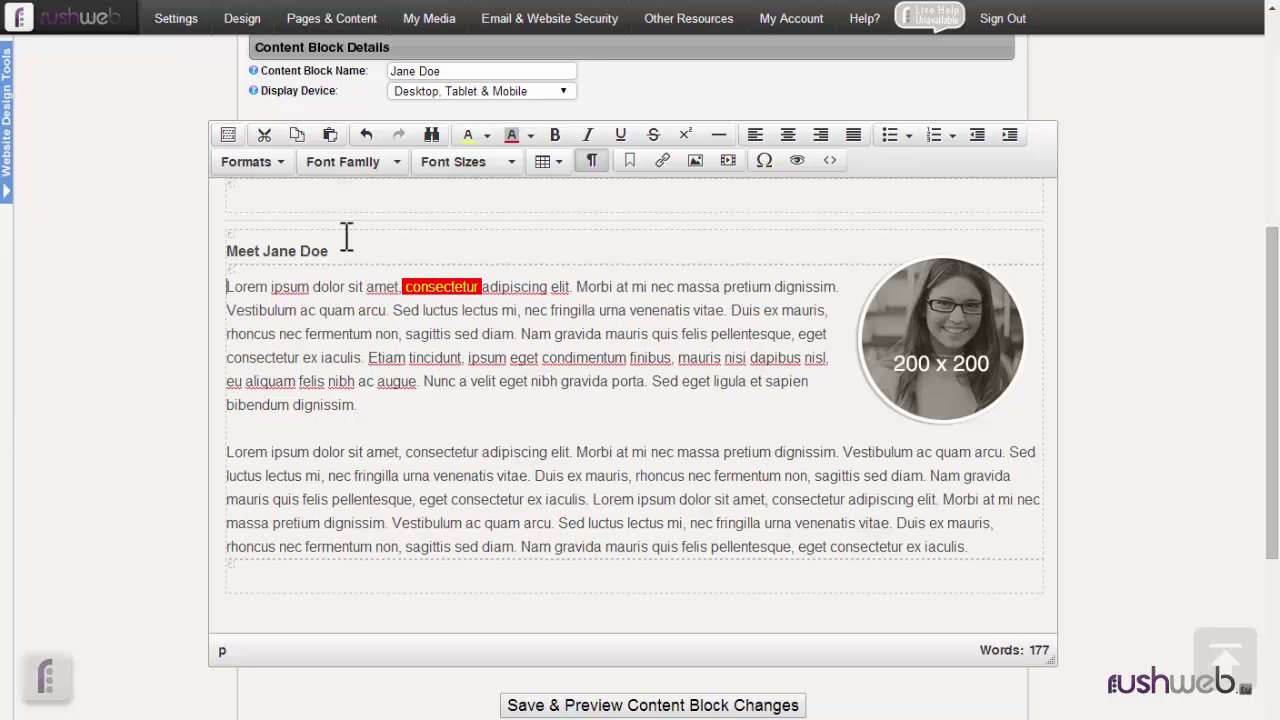
{"action": "left_click", "coordinate": [330, 251]}
{"action": "left_click", "coordinate": [230, 251], "text": "shift"}
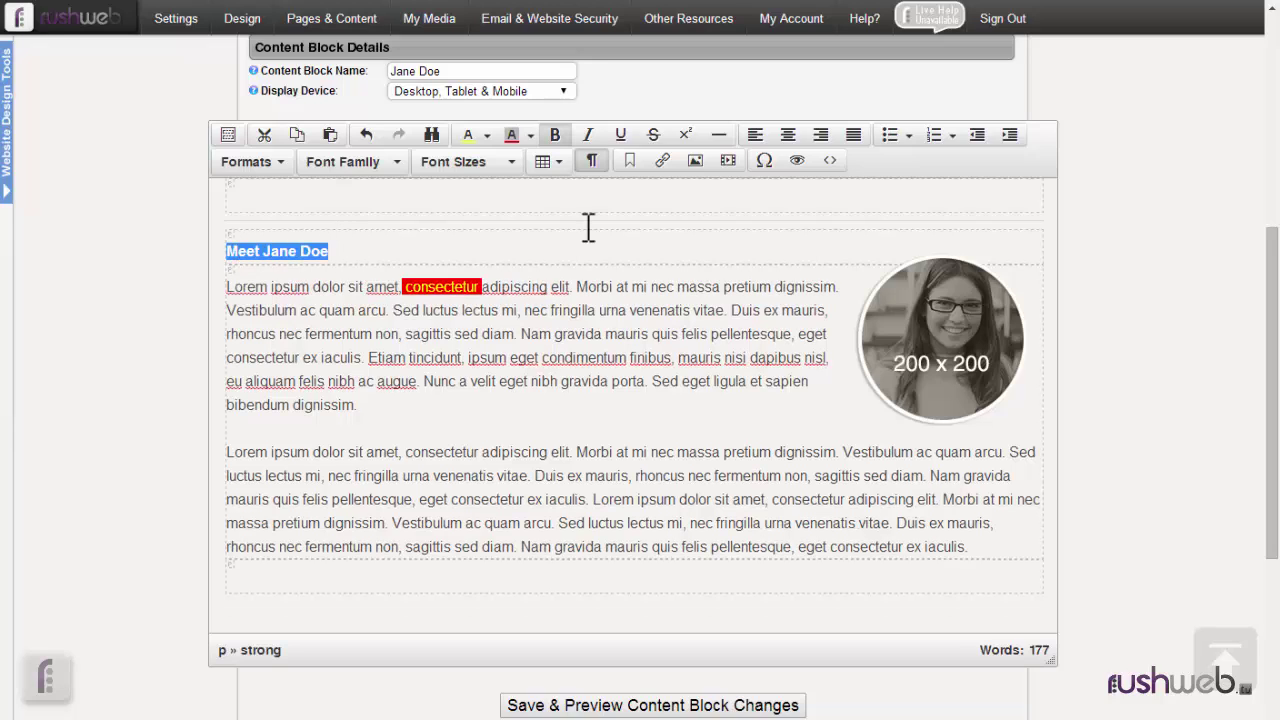
{"action": "left_click", "coordinate": [790, 140]}
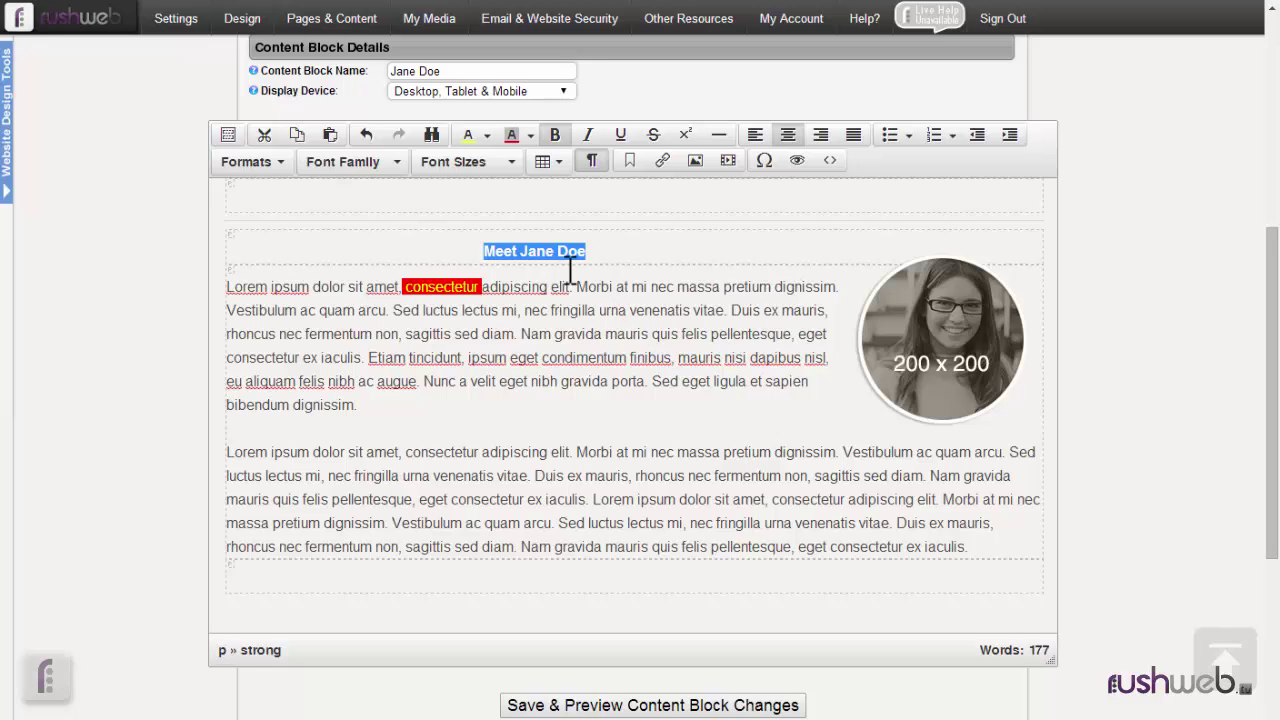
Step: Move the portrait image from the heading paragraph to the start of the first bio paragraph
{"action": "left_click", "coordinate": [904, 305]}
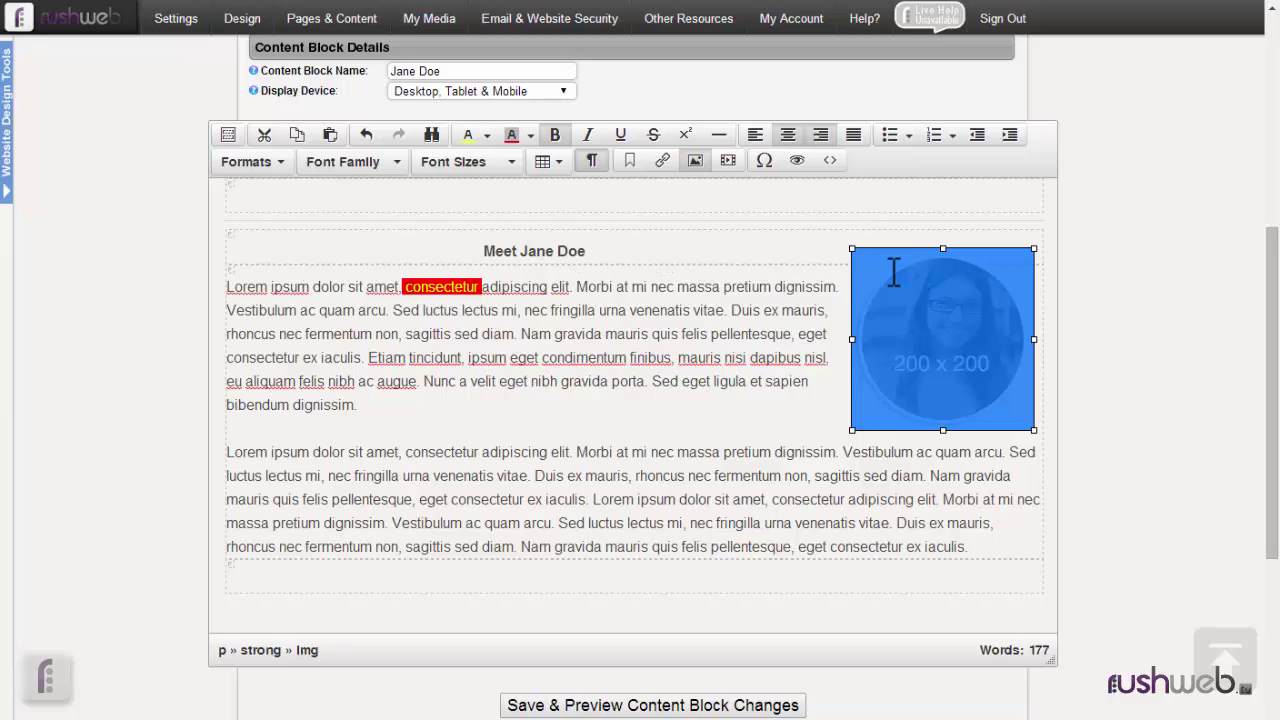
{"action": "left_click_drag", "start_coordinate": [891, 272], "coordinate": [462, 334]}
{"action": "left_click_drag", "start_coordinate": [219, 296], "coordinate": [225, 285]}
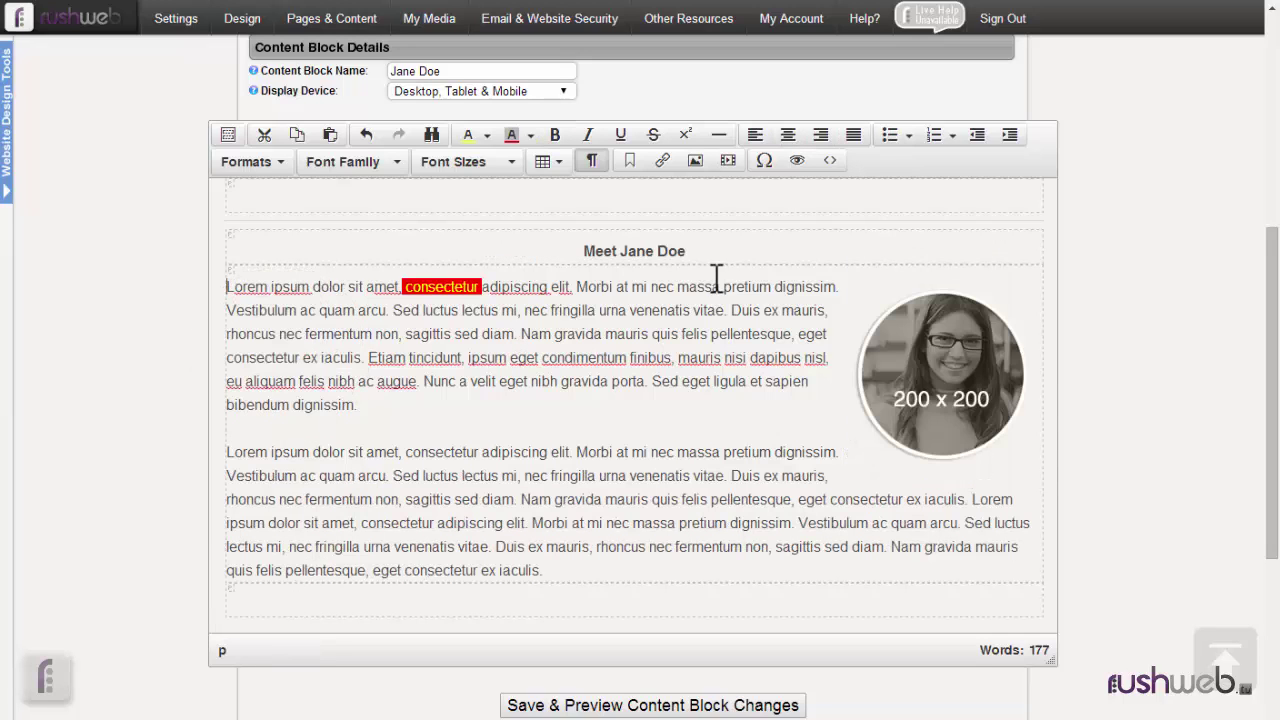
Step: Try right and center alignment on the bio body text below the heading, and return it to left alignment
{"action": "left_click_drag", "start_coordinate": [688, 251], "coordinate": [591, 251]}
{"action": "left_click", "coordinate": [646, 357]}
{"action": "left_click", "coordinate": [820, 135]}
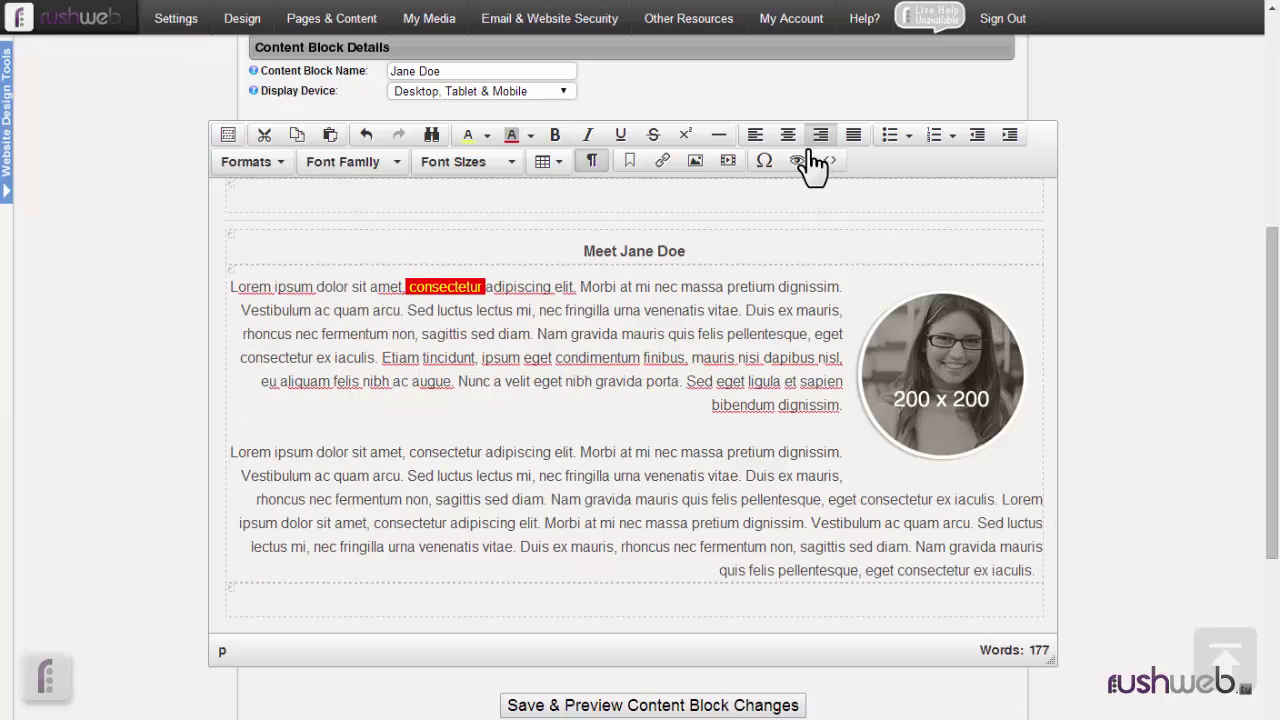
{"action": "left_click", "coordinate": [780, 138]}
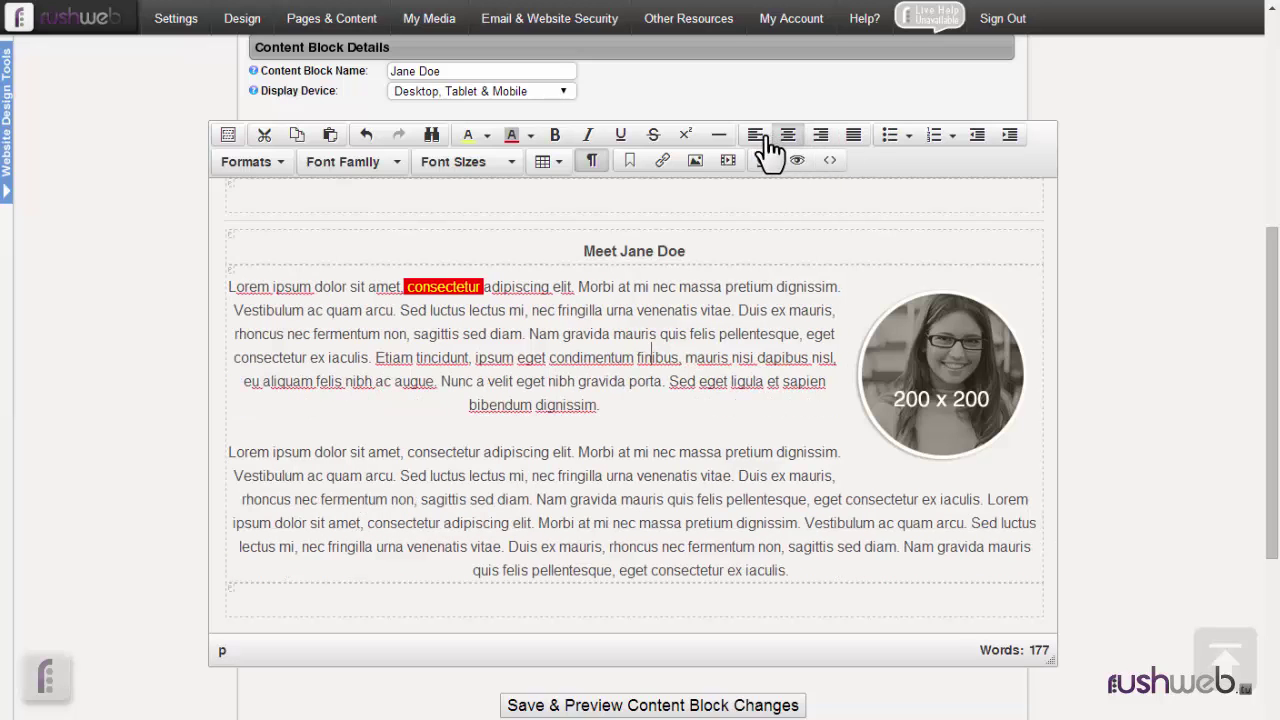
{"action": "left_click", "coordinate": [762, 138]}
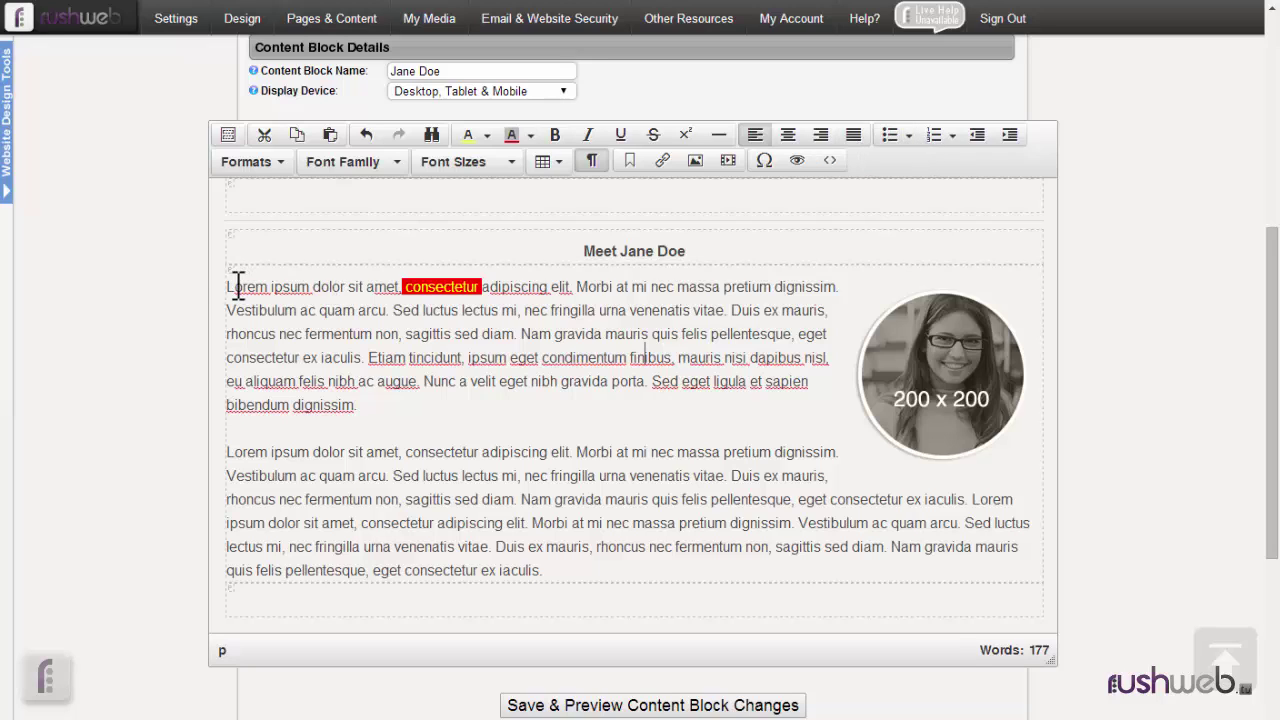
Step: Start a left-aligned bulleted list below the bio heading with "Type" as its first item
{"action": "left_click", "coordinate": [770, 255]}
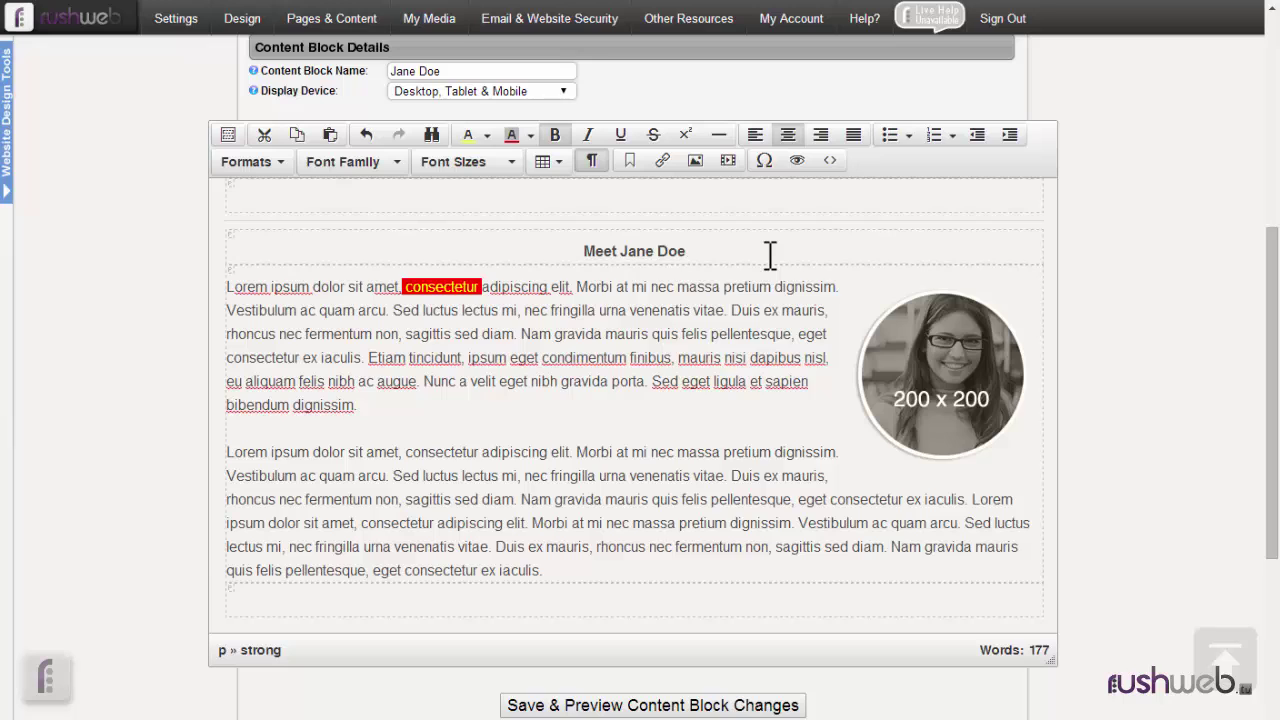
{"action": "key", "text": "Return"}
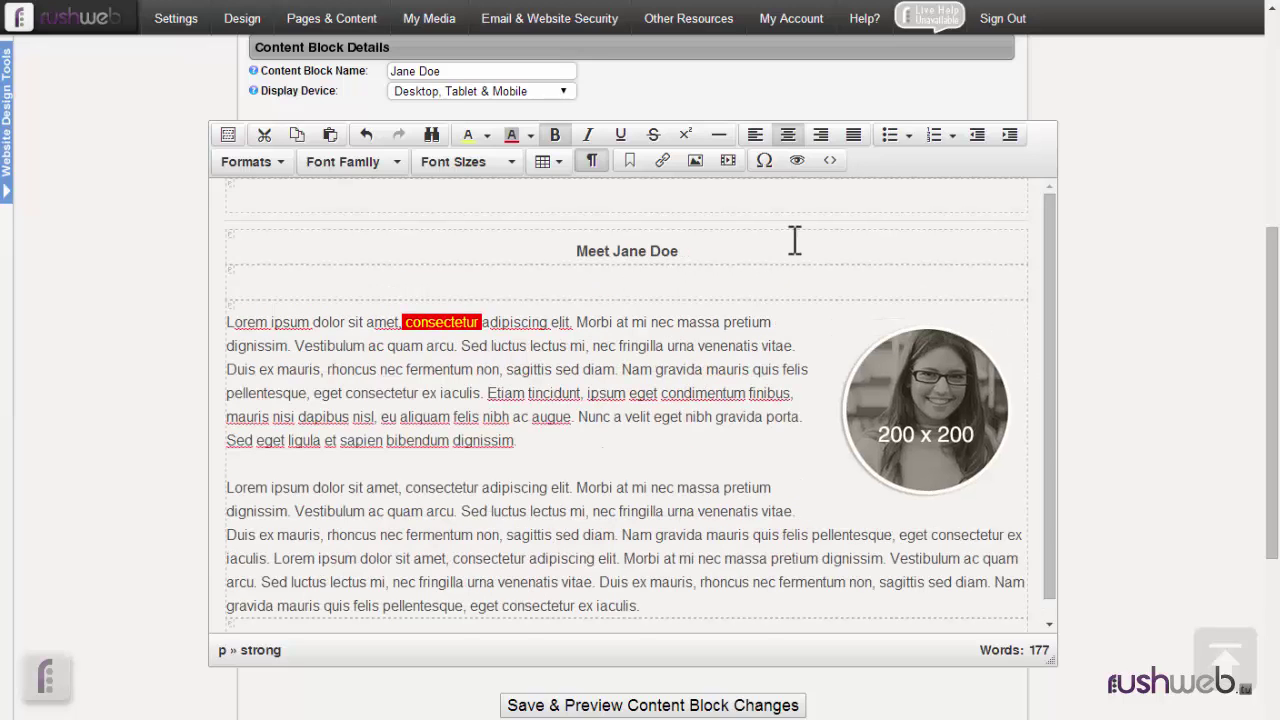
{"action": "left_click", "coordinate": [889, 137]}
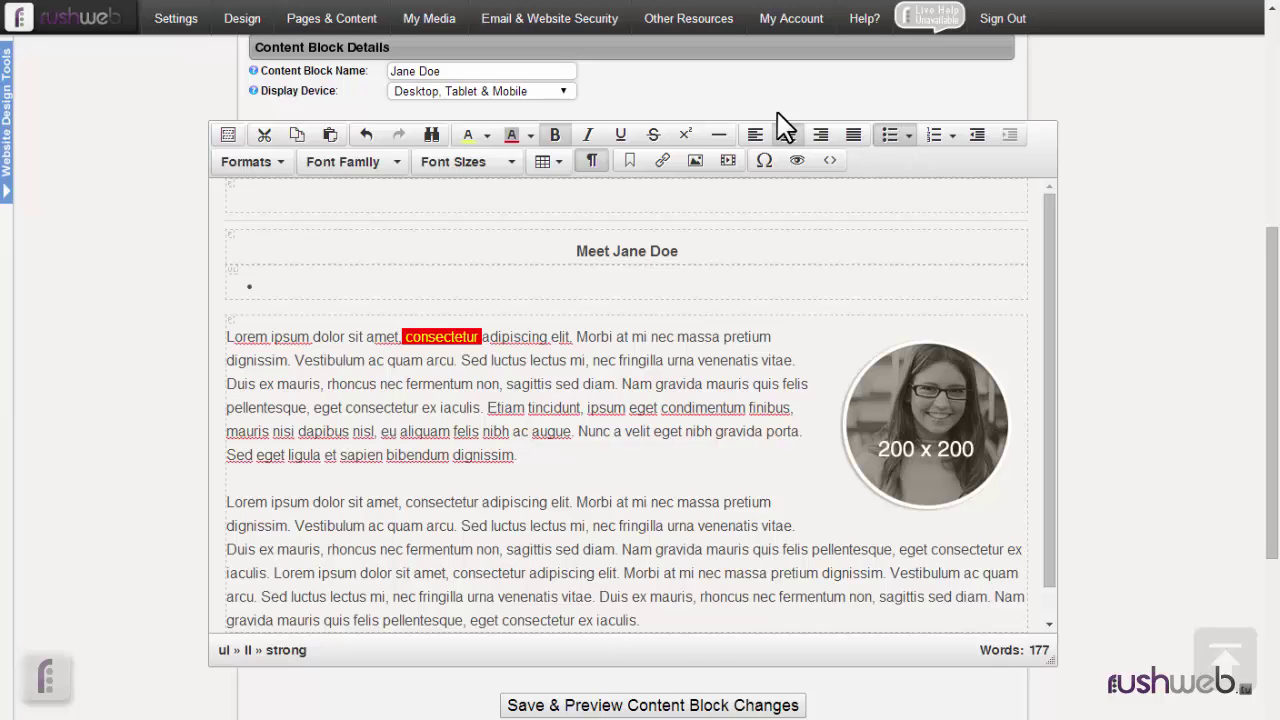
{"action": "left_click", "coordinate": [757, 136]}
{"action": "type", "text": "Type"}
{"action": "key", "text": "Return"}
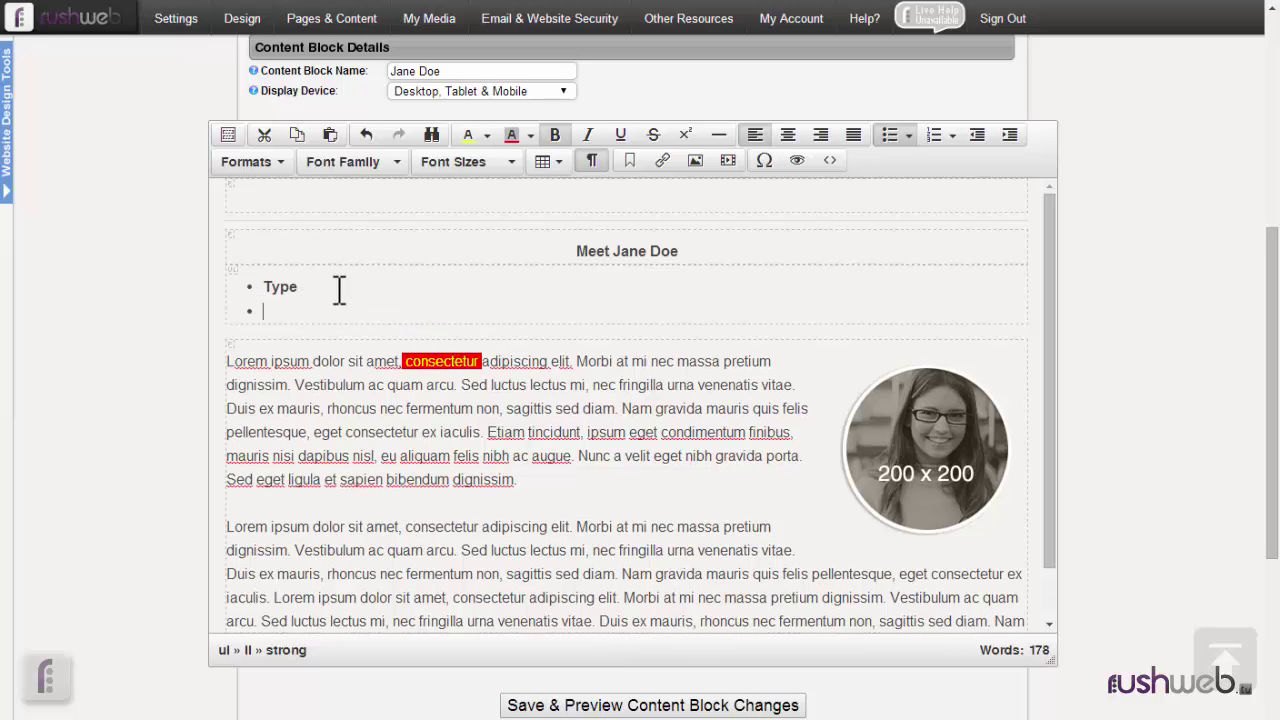
Step: Add the items "Type2" and "Type3" to the bulleted list, followed by an empty bullet
{"action": "type", "text": "Type2"}
{"action": "key", "text": "Return"}
{"action": "type", "text": "Type43"}
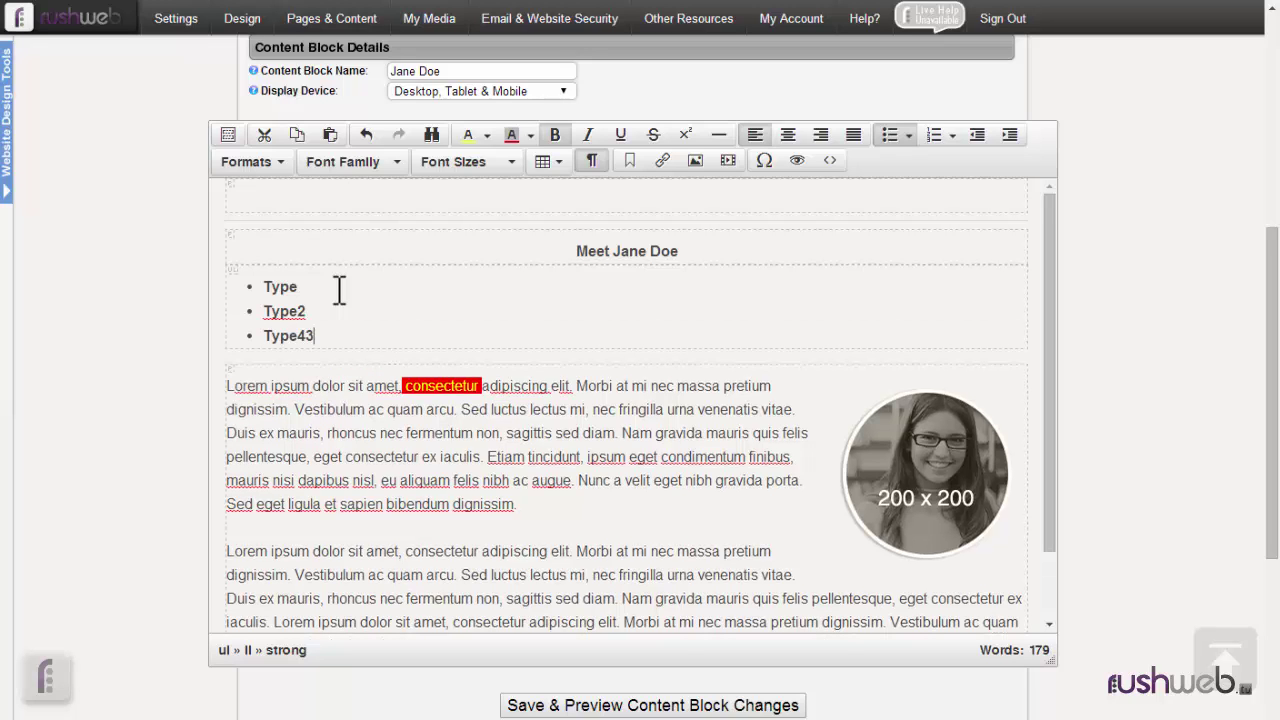
{"action": "key", "text": "BackSpace"}
{"action": "key", "text": "BackSpace"}
{"action": "type", "text": "3"}
{"action": "key", "text": "Return"}
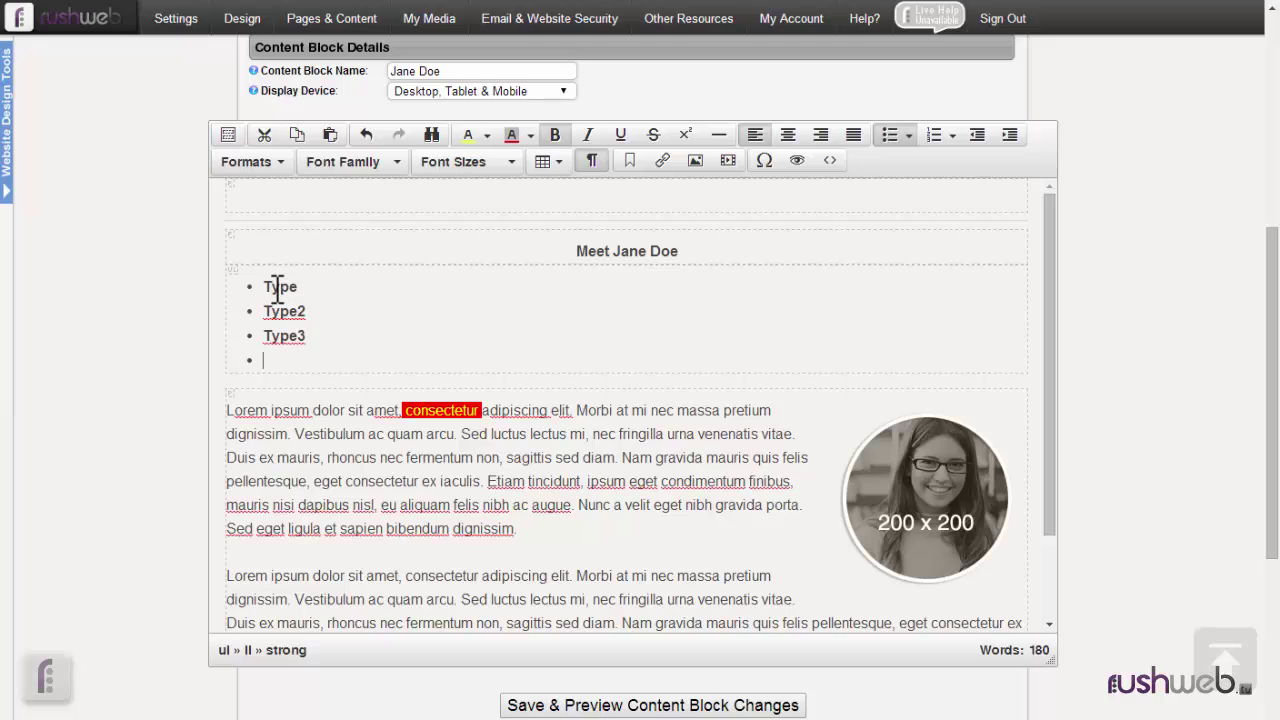
{"action": "left_click_drag", "start_coordinate": [272, 287], "coordinate": [313, 357]}
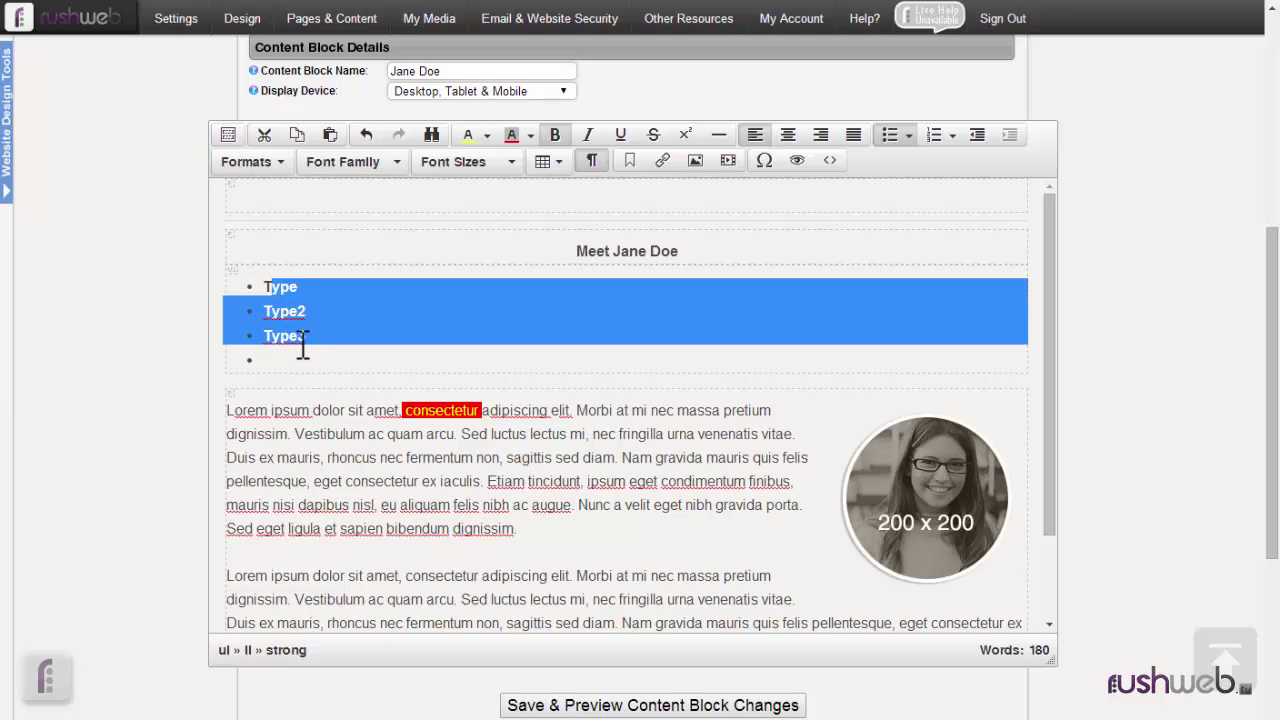
{"action": "left_click", "coordinate": [313, 357]}
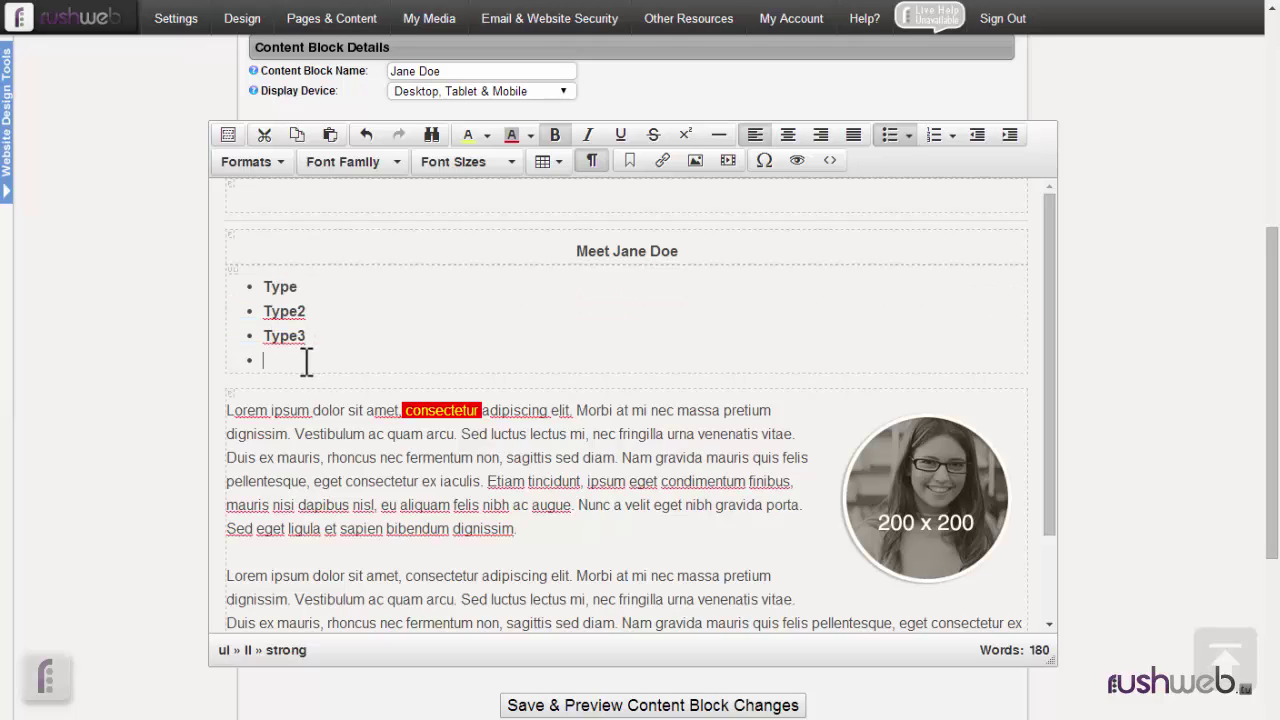
Step: Try the Circle, Disc and Square bullet styles on the bulleted list, and return it to the Default style
{"action": "left_click_drag", "start_coordinate": [306, 359], "coordinate": [257, 286]}
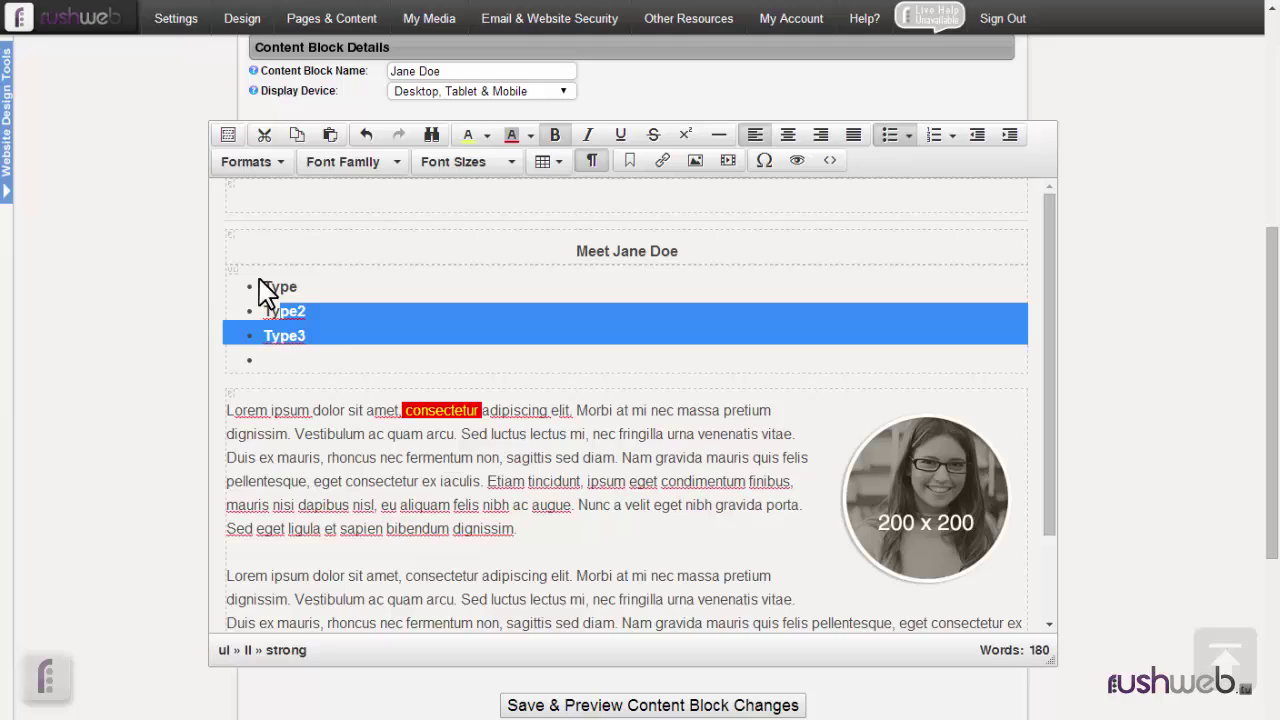
{"action": "left_click", "coordinate": [910, 136]}
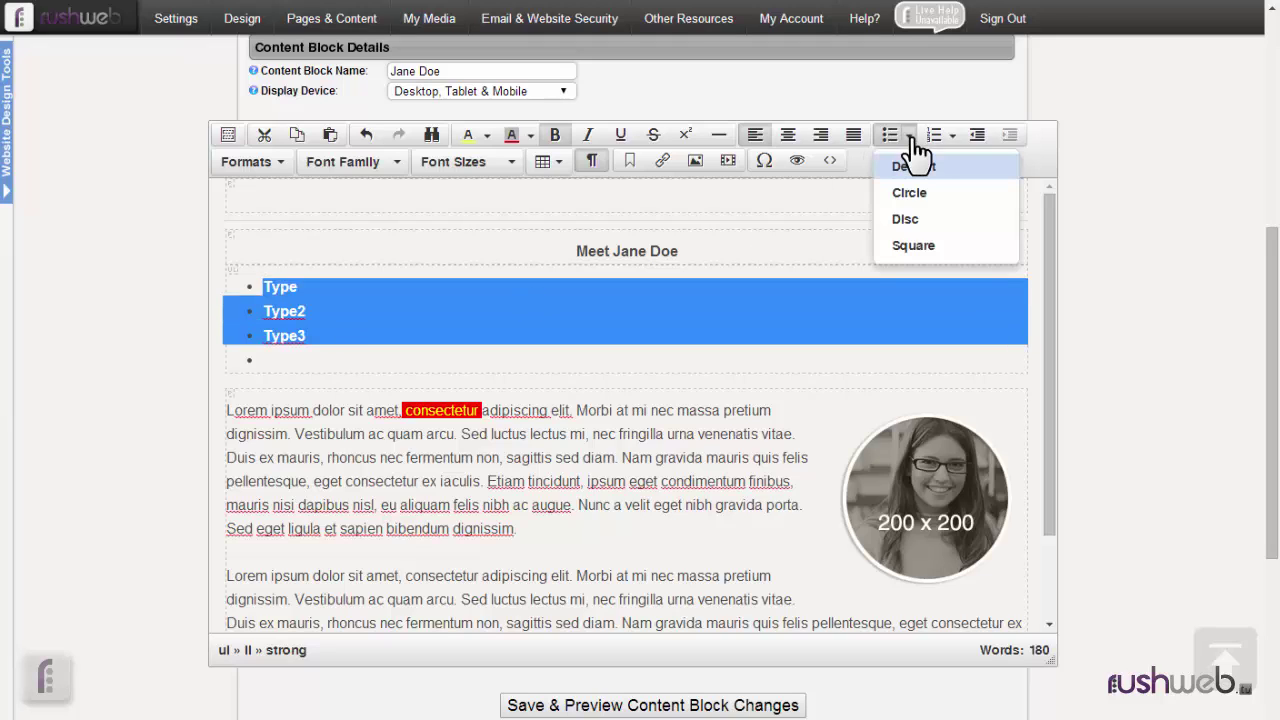
{"action": "left_click", "coordinate": [915, 200]}
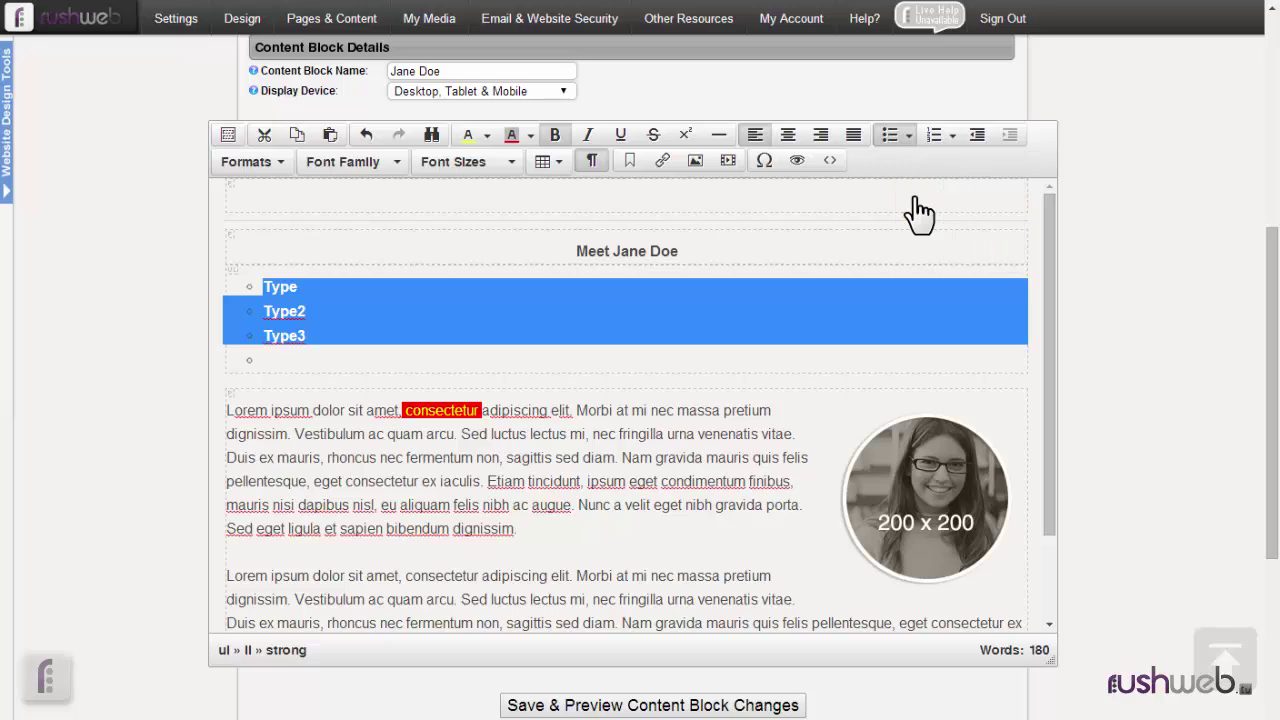
{"action": "left_click", "coordinate": [910, 137]}
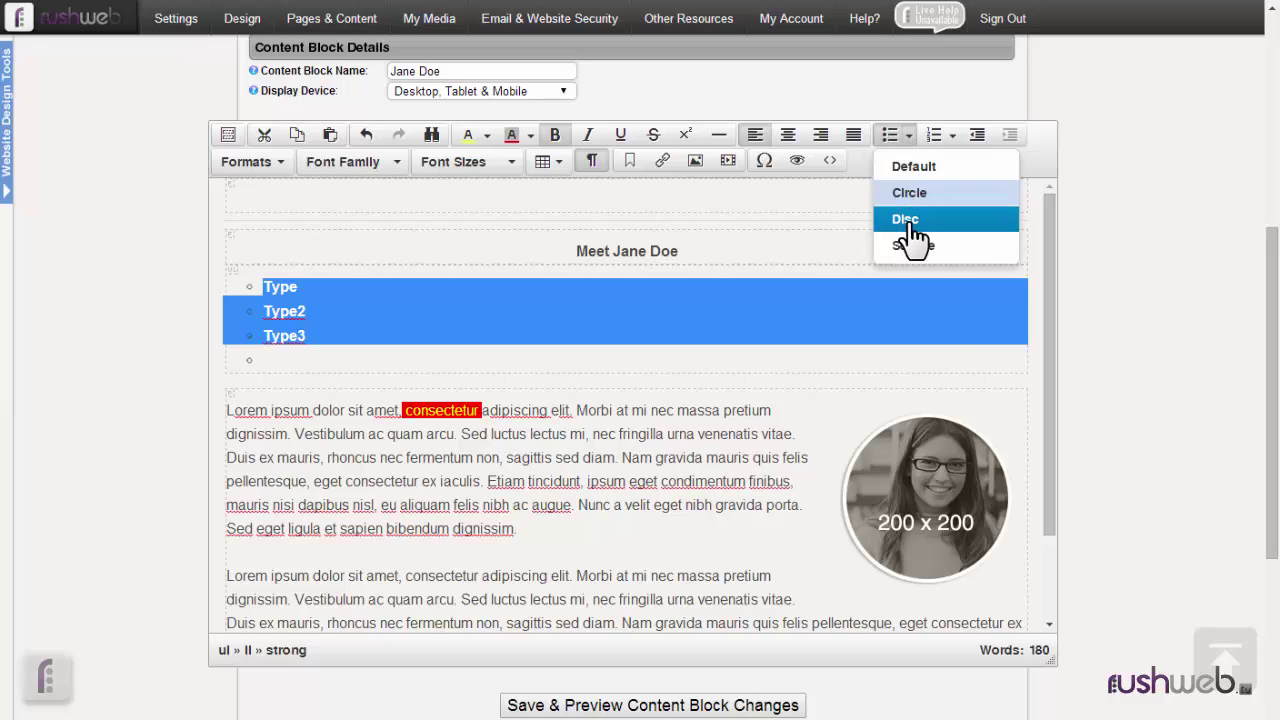
{"action": "left_click", "coordinate": [911, 222]}
{"action": "left_click", "coordinate": [906, 139]}
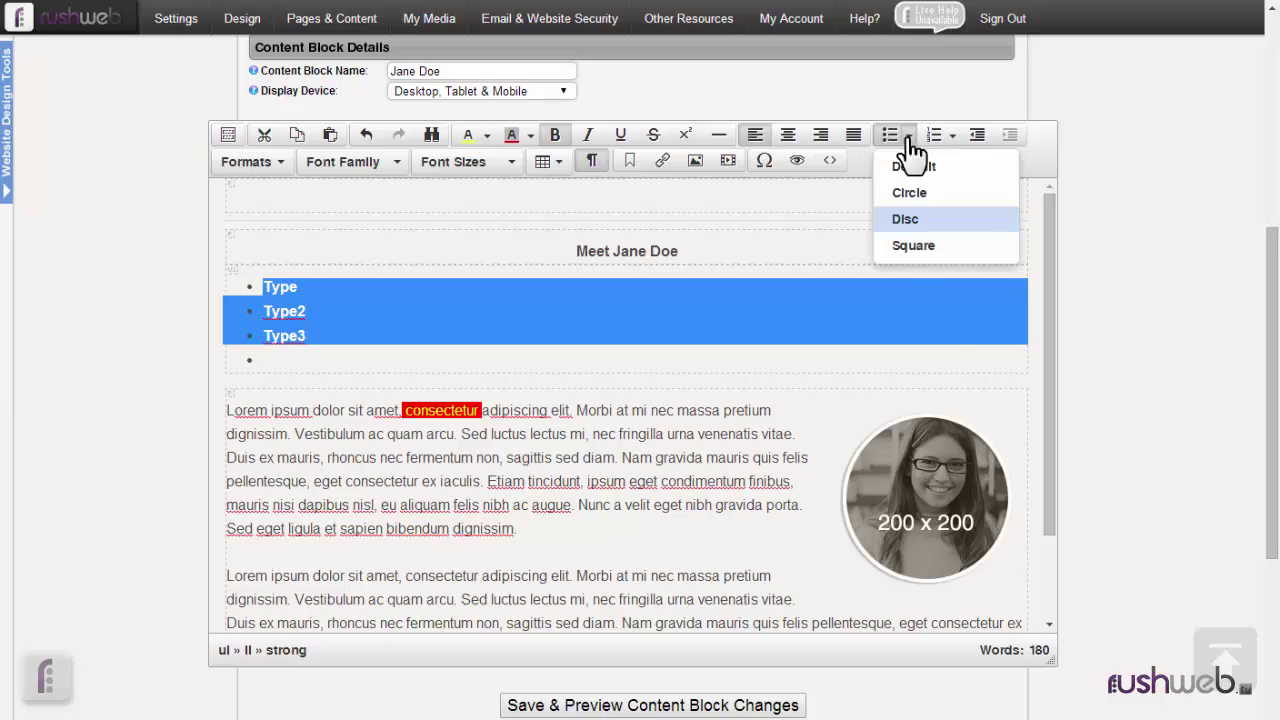
{"action": "left_click", "coordinate": [918, 248]}
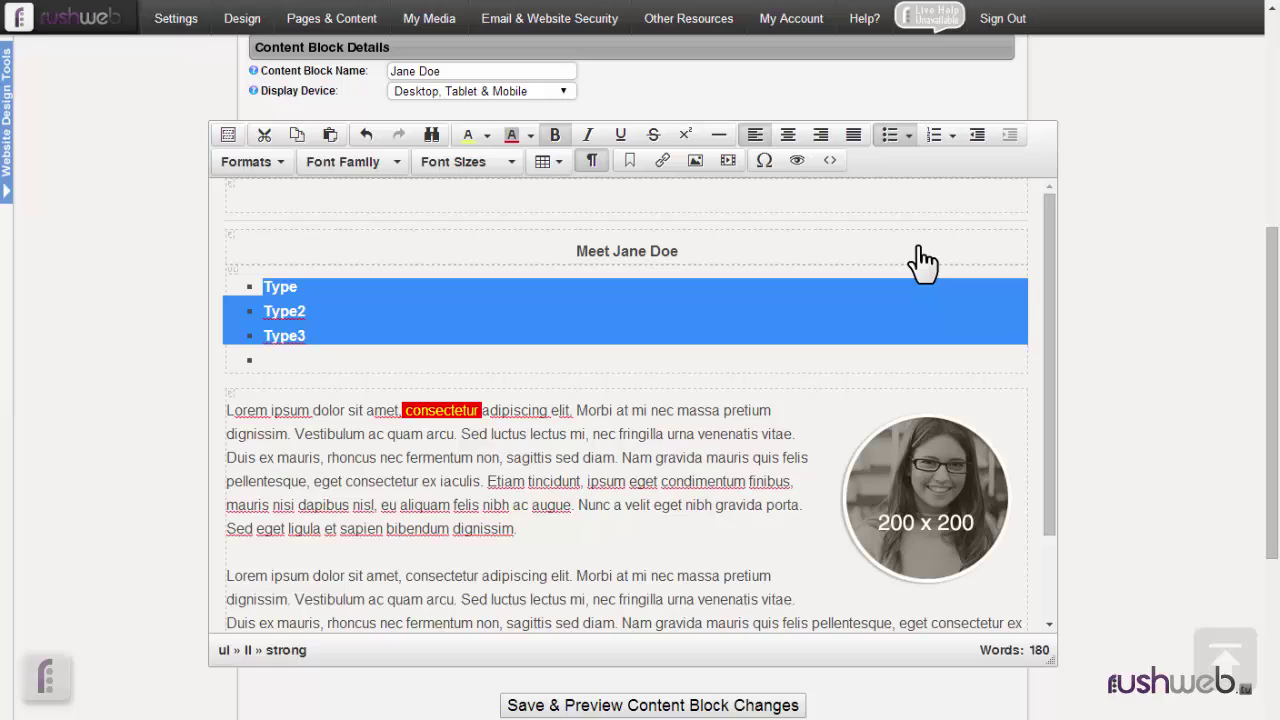
{"action": "left_click", "coordinate": [906, 139]}
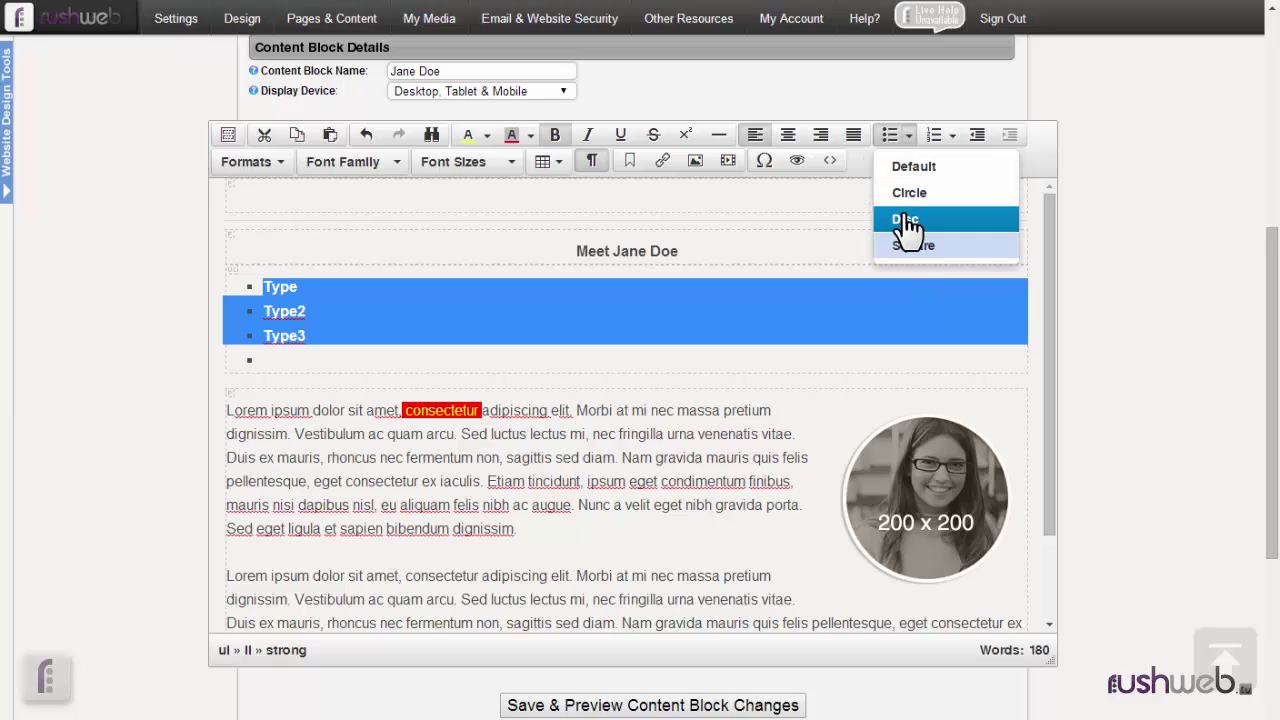
{"action": "left_click", "coordinate": [903, 166]}
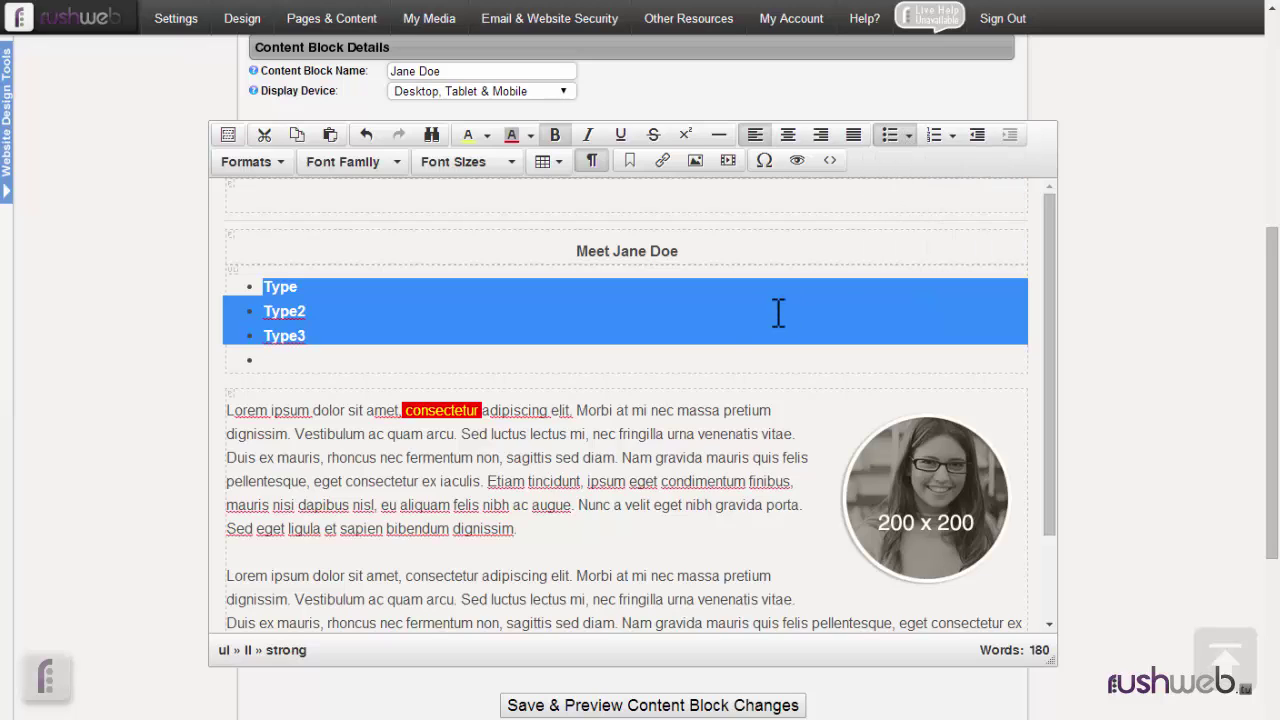
{"action": "left_click", "coordinate": [434, 336]}
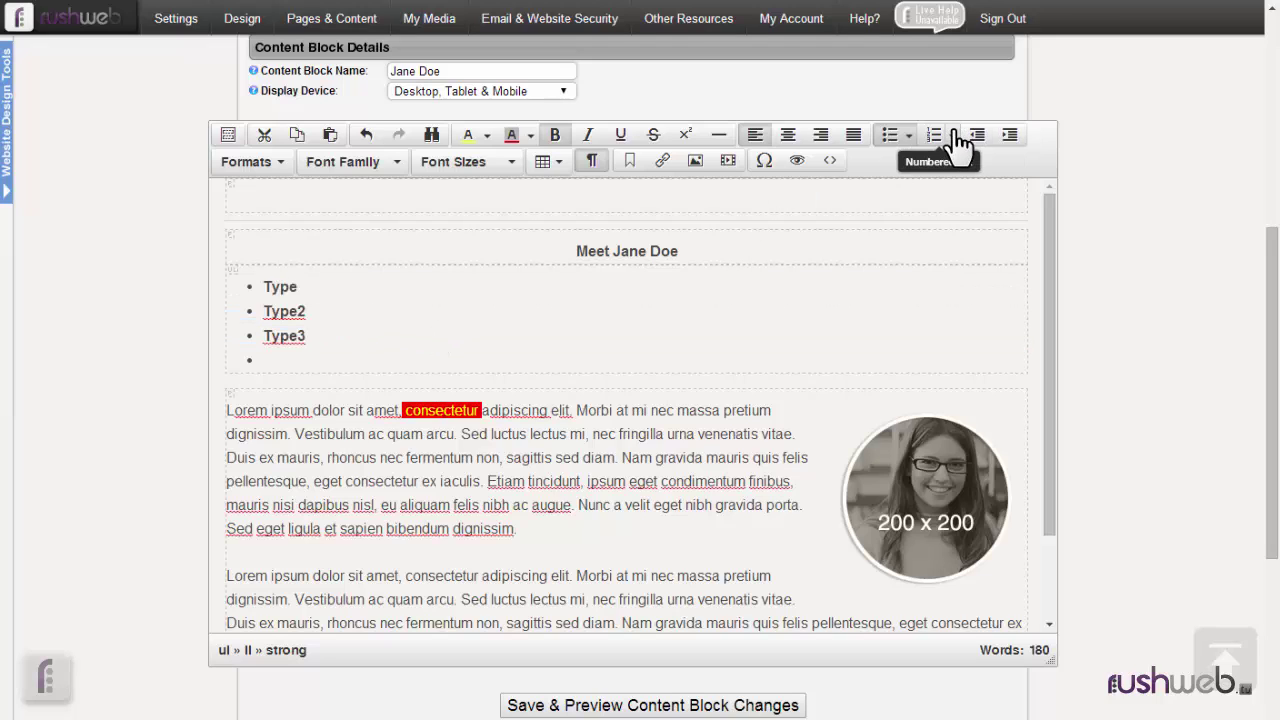
Step: Convert the bulleted list to a numbered list, trying Lower Roman and Upper Roman numbering before returning to Default
{"action": "left_click_drag", "start_coordinate": [268, 287], "coordinate": [306, 343]}
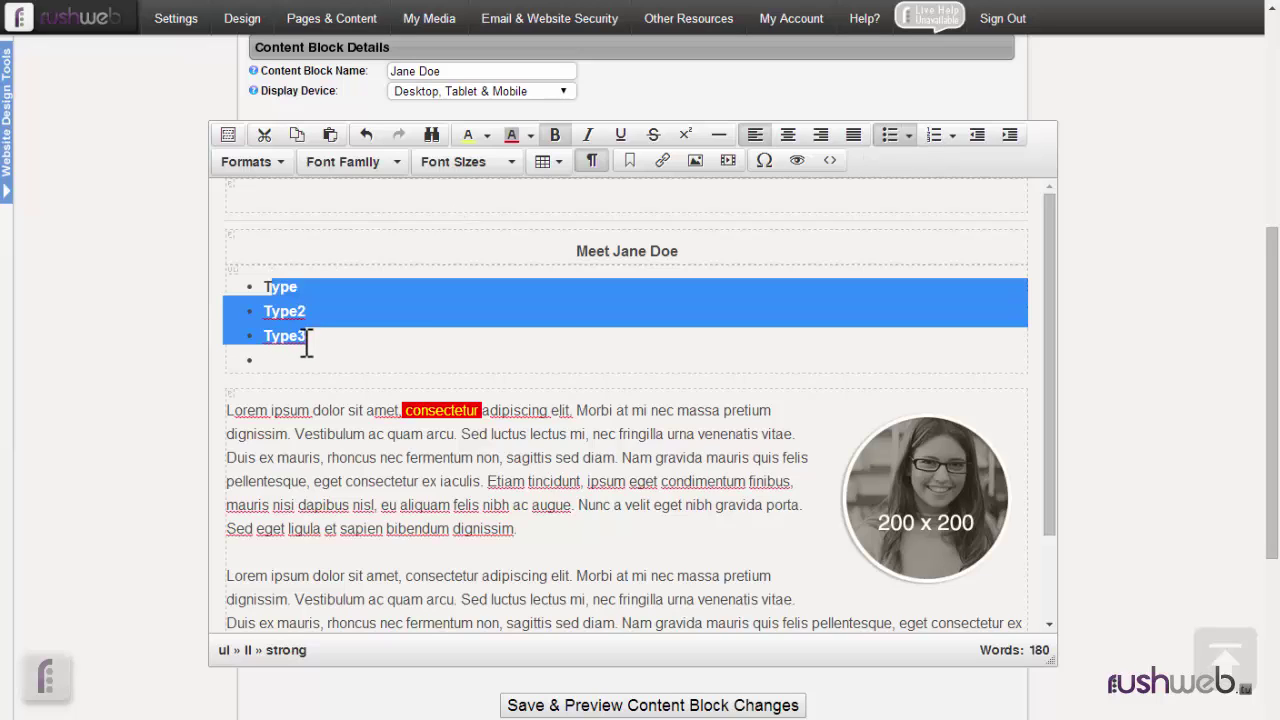
{"action": "left_click", "coordinate": [932, 140]}
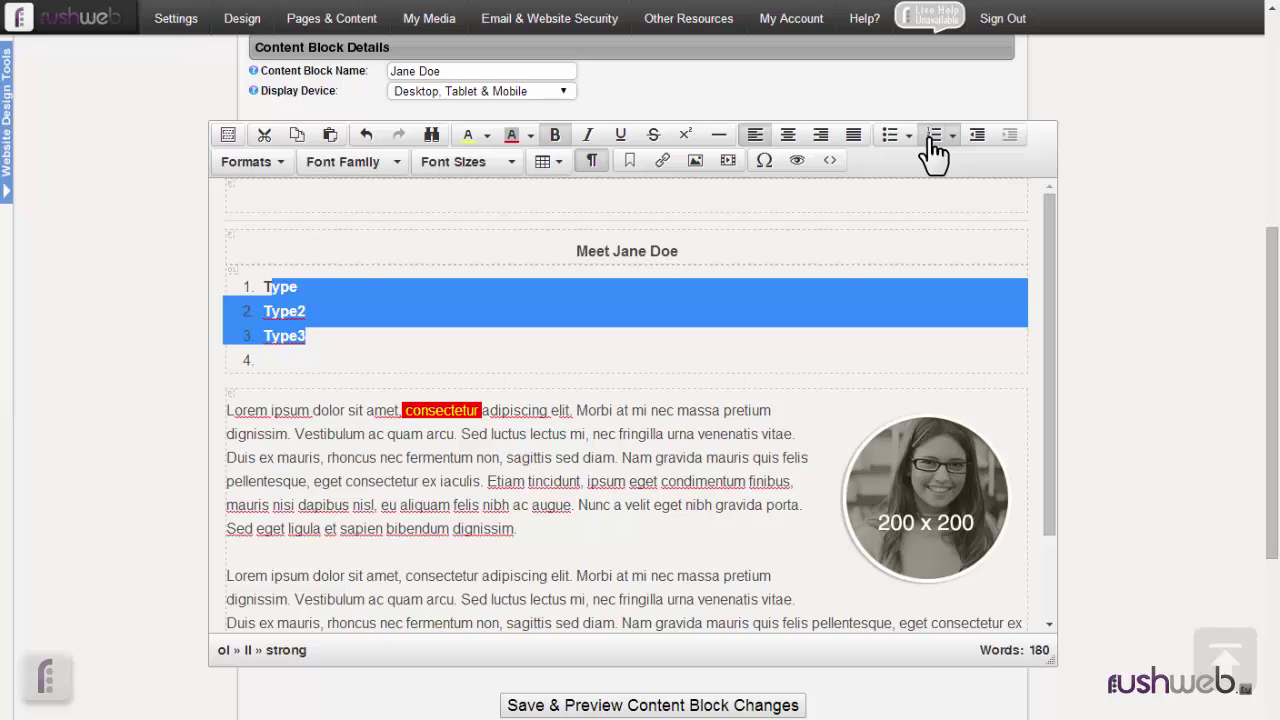
{"action": "left_click", "coordinate": [952, 137]}
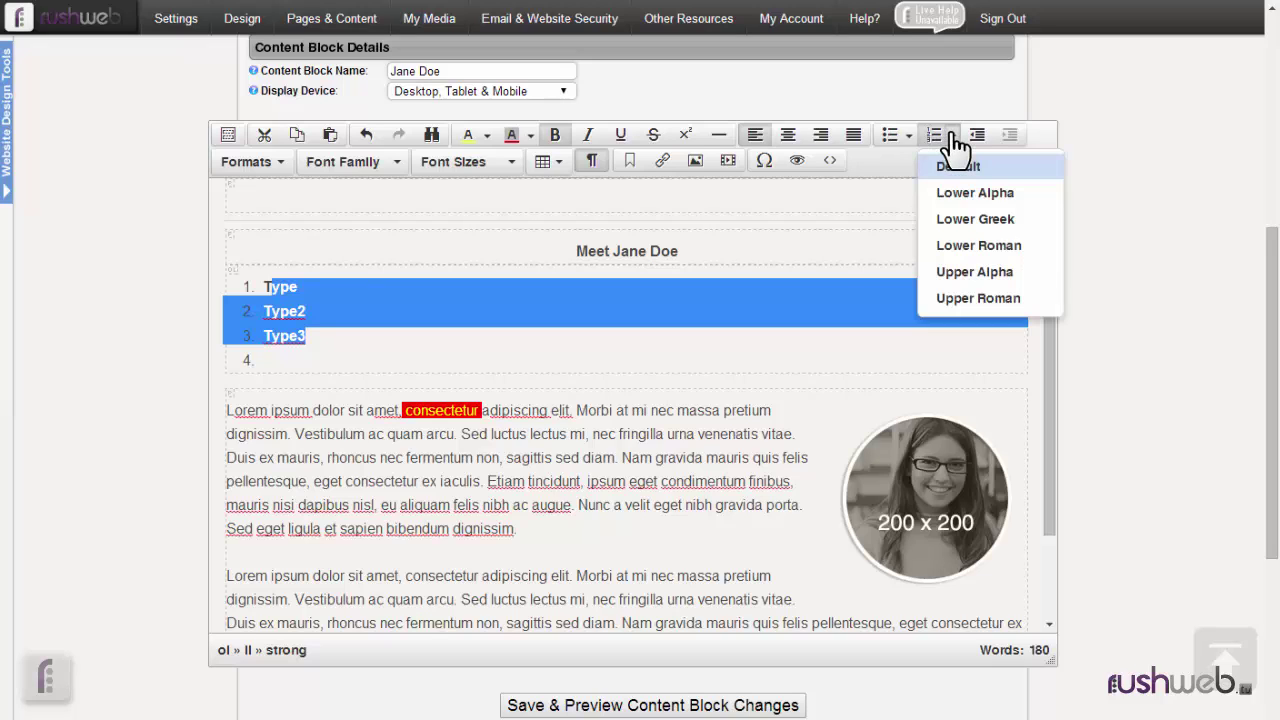
{"action": "left_click", "coordinate": [979, 247]}
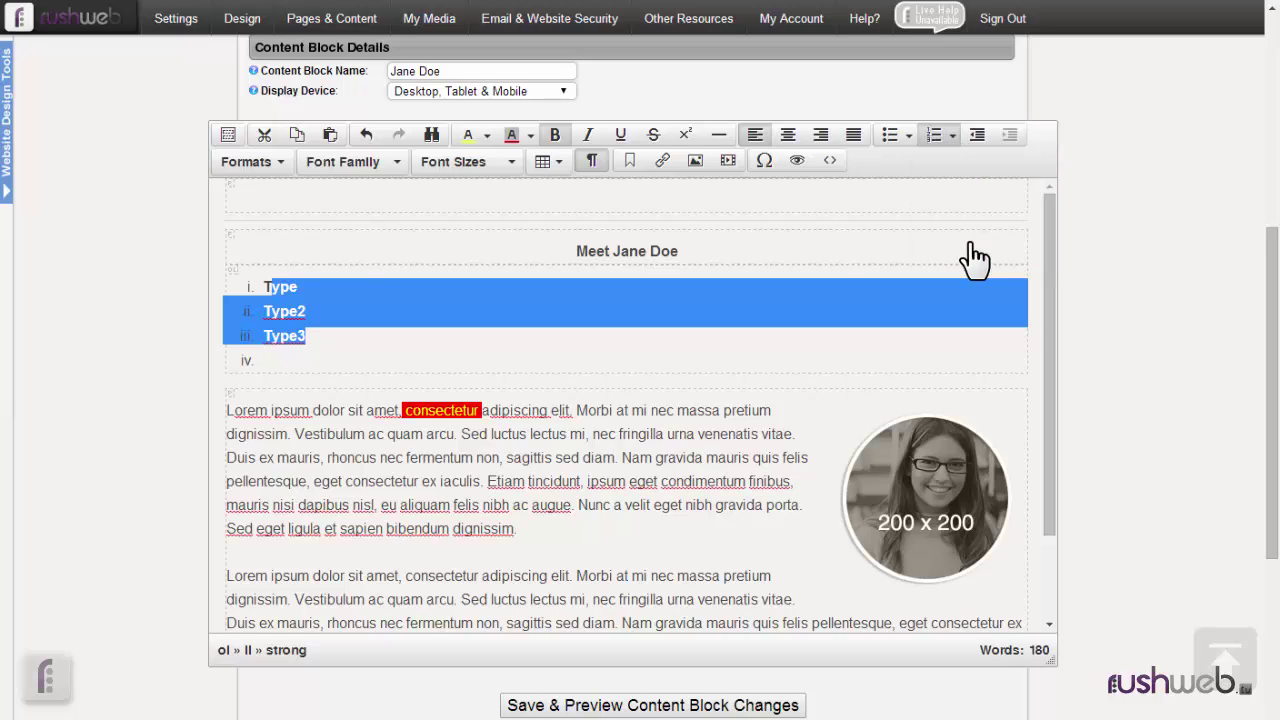
{"action": "left_click", "coordinate": [953, 137]}
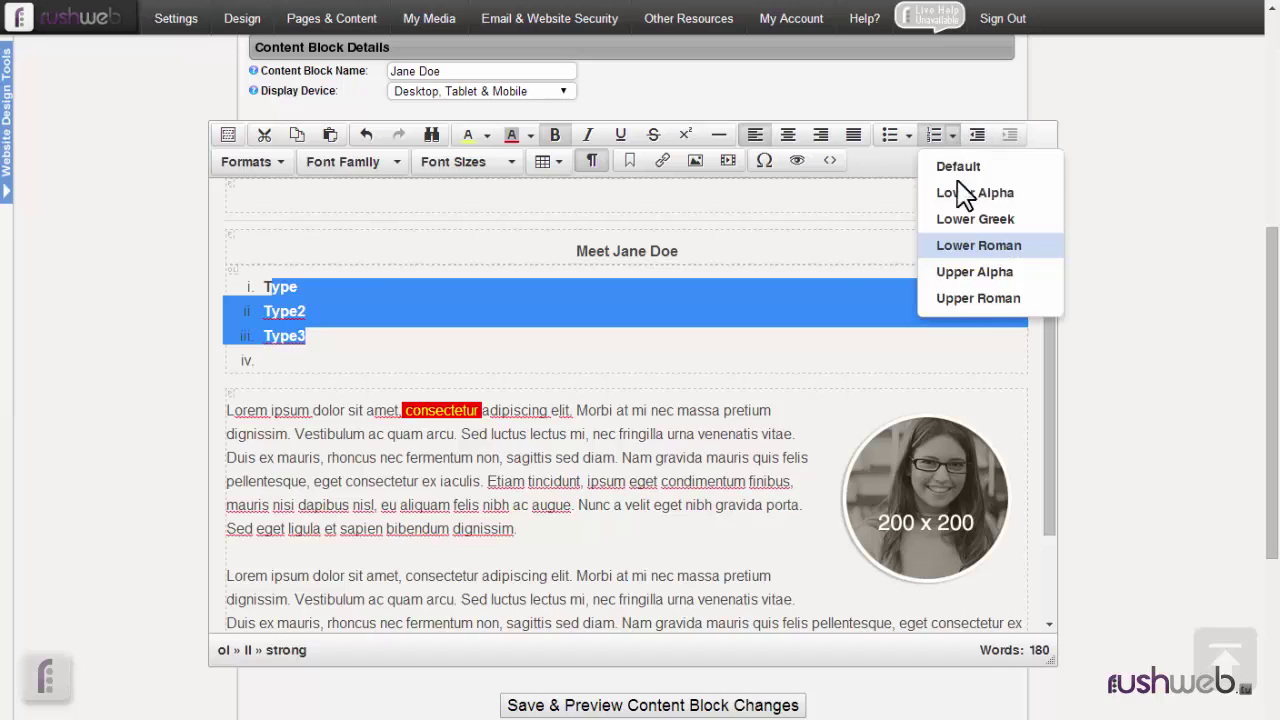
{"action": "left_click", "coordinate": [970, 295]}
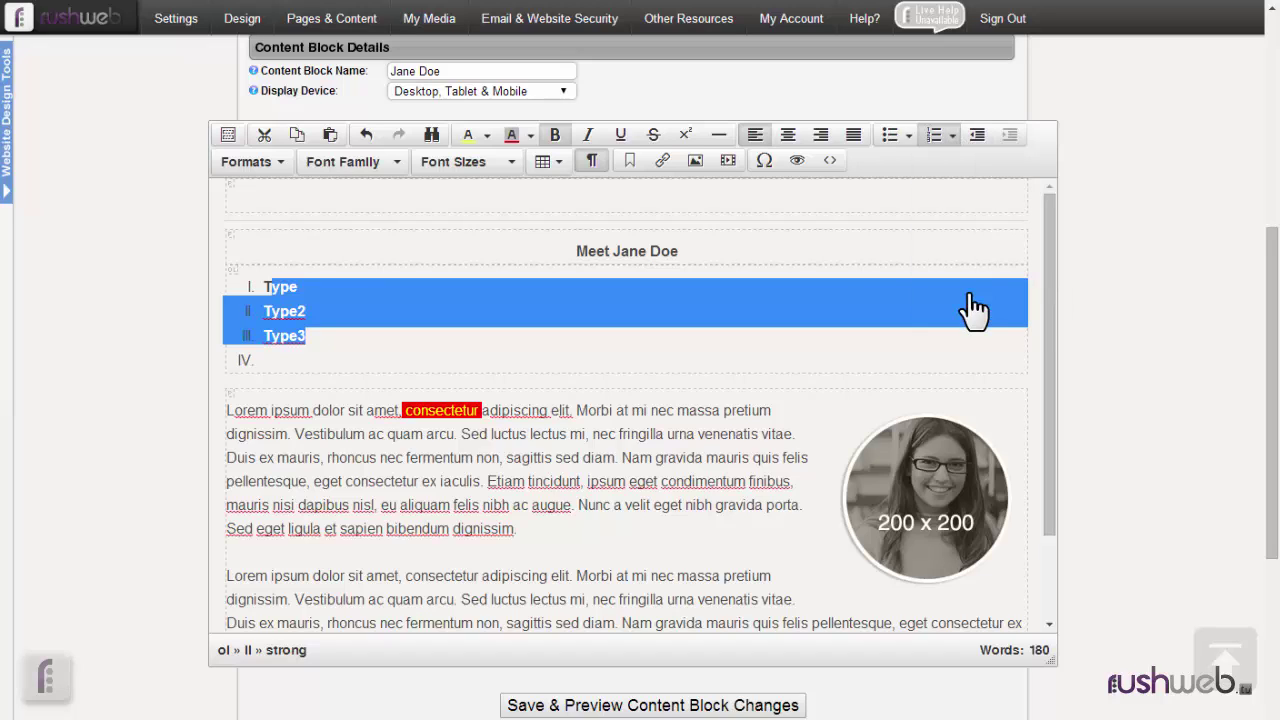
{"action": "left_click", "coordinate": [953, 137]}
{"action": "left_click", "coordinate": [958, 166]}
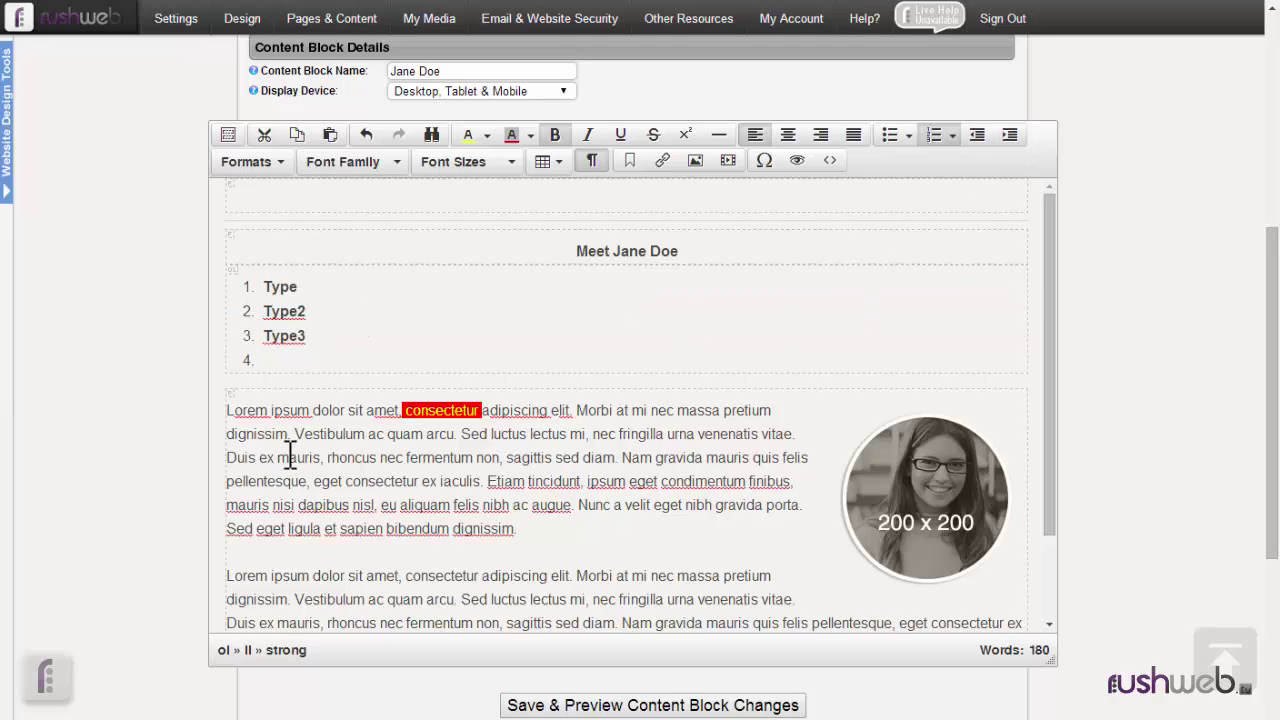
Step: Try a paragraph break after the first "bibendum dignissim." in the bio text, and undo it
{"action": "left_click", "coordinate": [546, 522]}
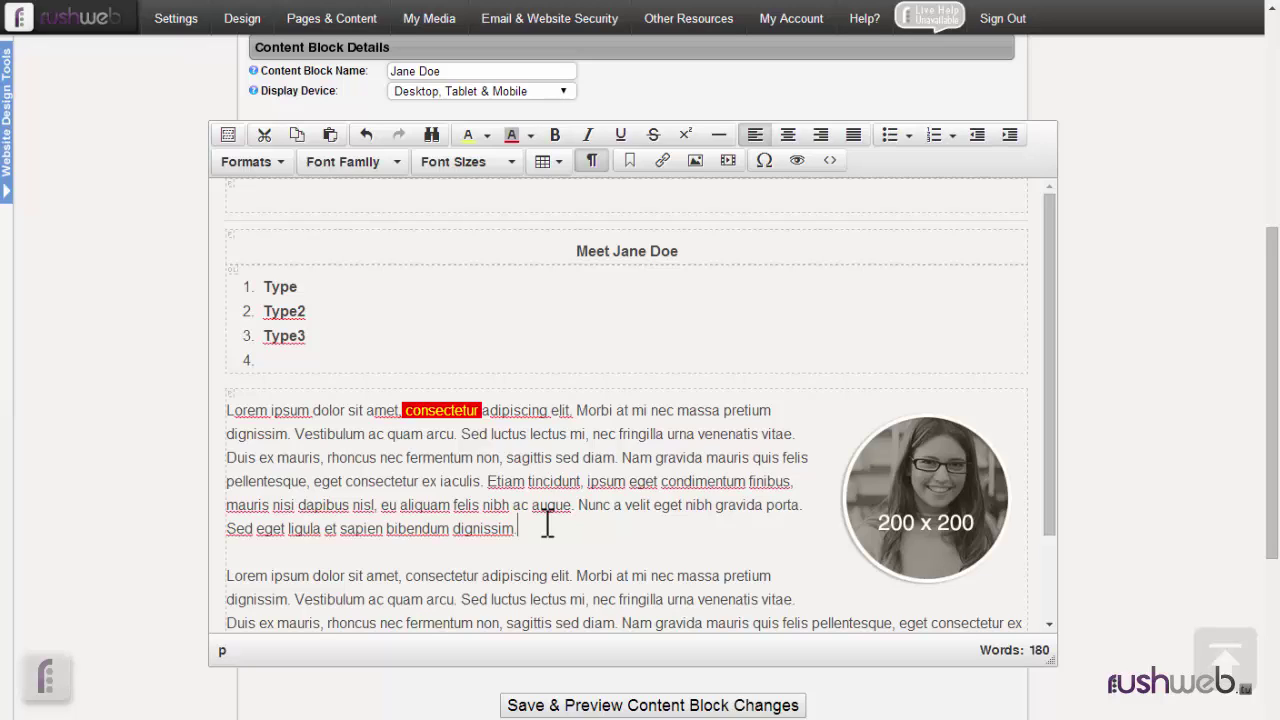
{"action": "key", "text": "Return"}
{"action": "key", "text": "BackSpace"}
{"action": "scroll", "coordinate": [626, 434], "scroll_direction": "down", "scroll_amount": 2}
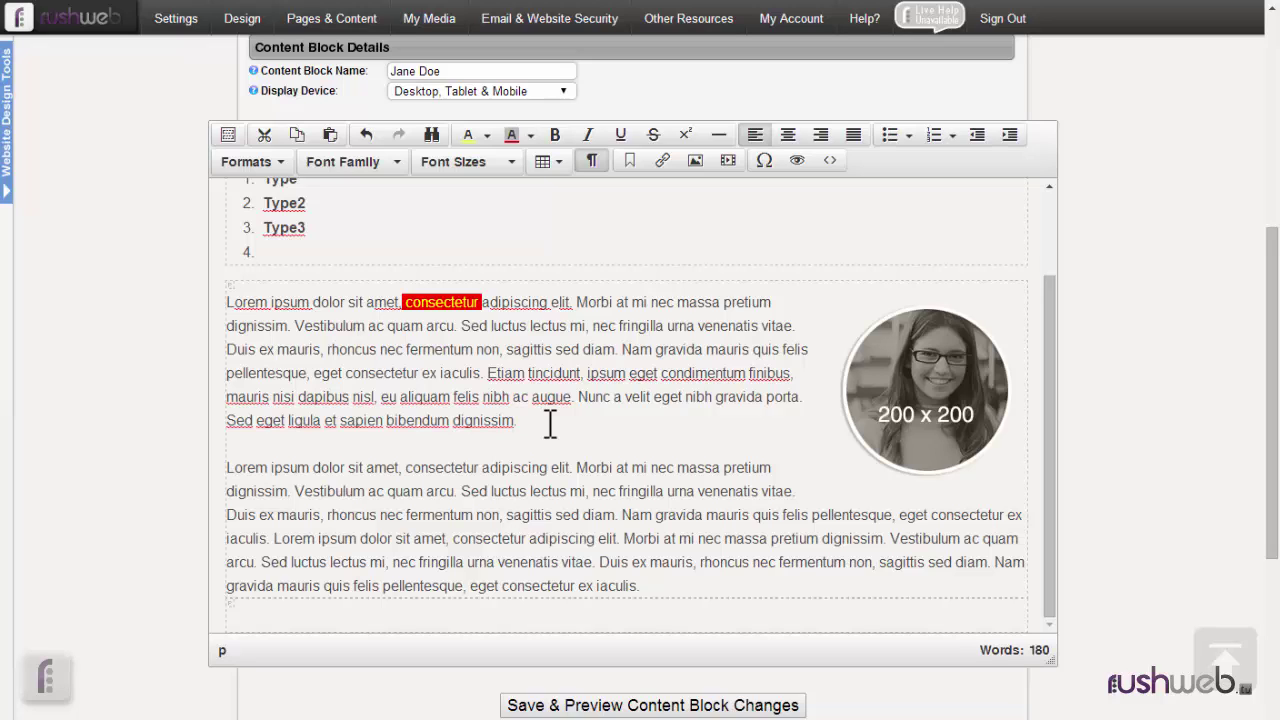
{"action": "key", "text": "Return"}
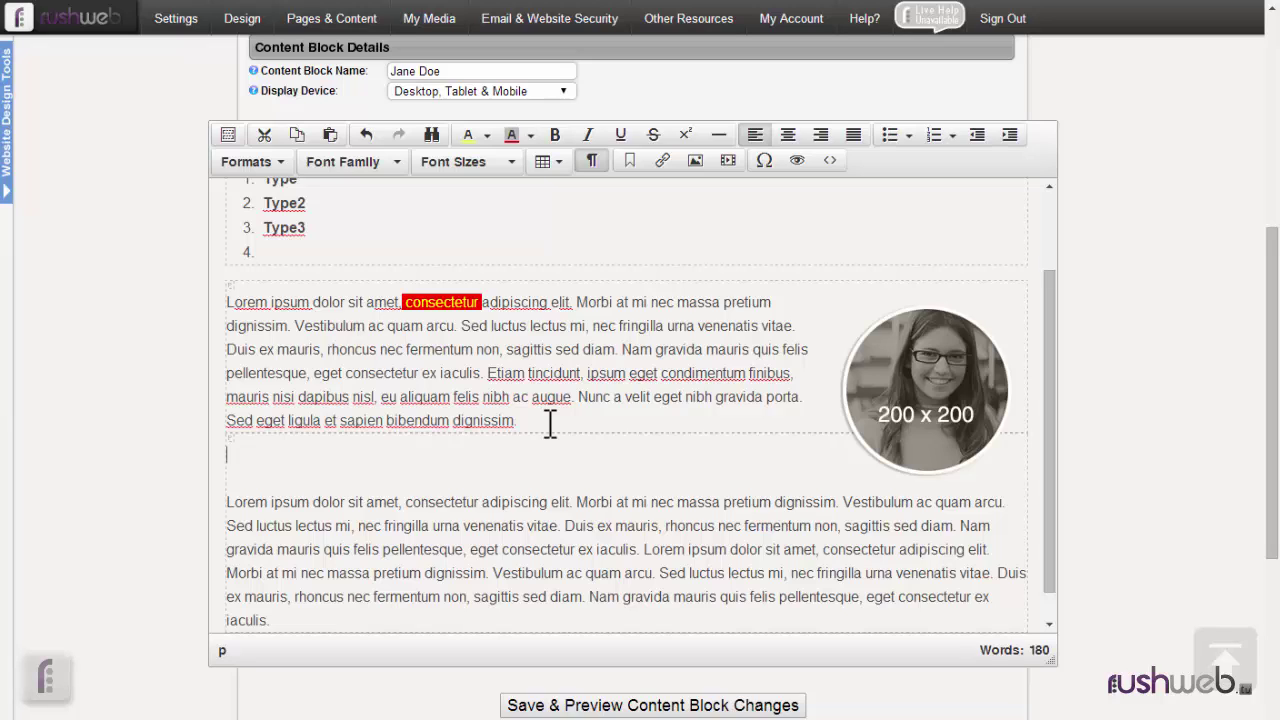
{"action": "key", "text": "BackSpace"}
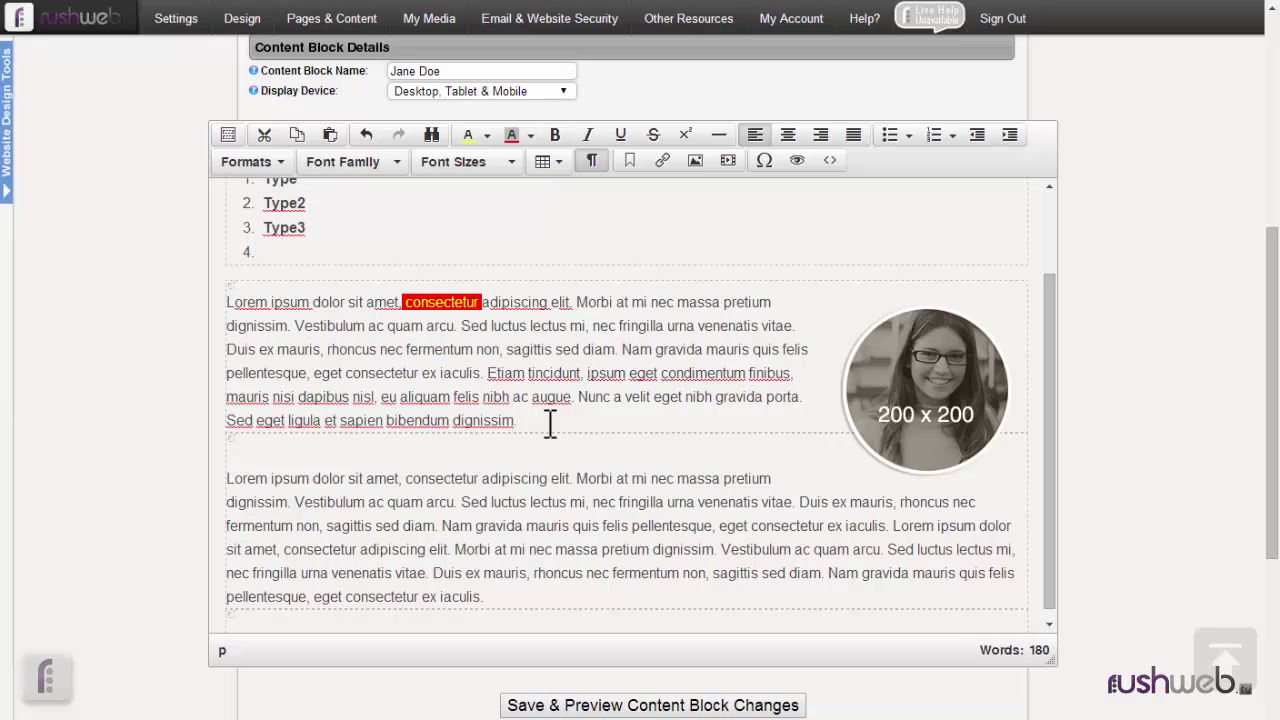
{"action": "key", "text": "ctrl+z"}
{"action": "key", "text": "ctrl+z"}
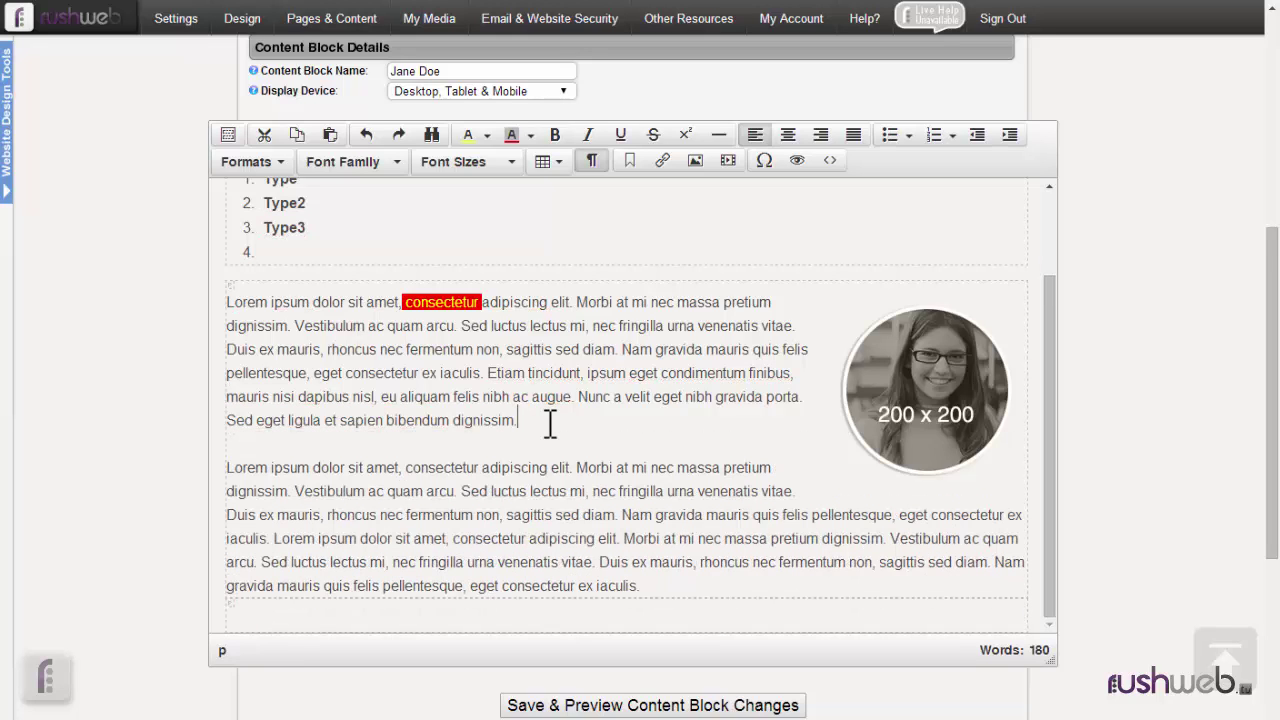
Step: Add two line breaks after "bibendum dignissim." within the same paragraph and enter "fjfjfjfk" on the new line
{"action": "key", "text": "Return"}
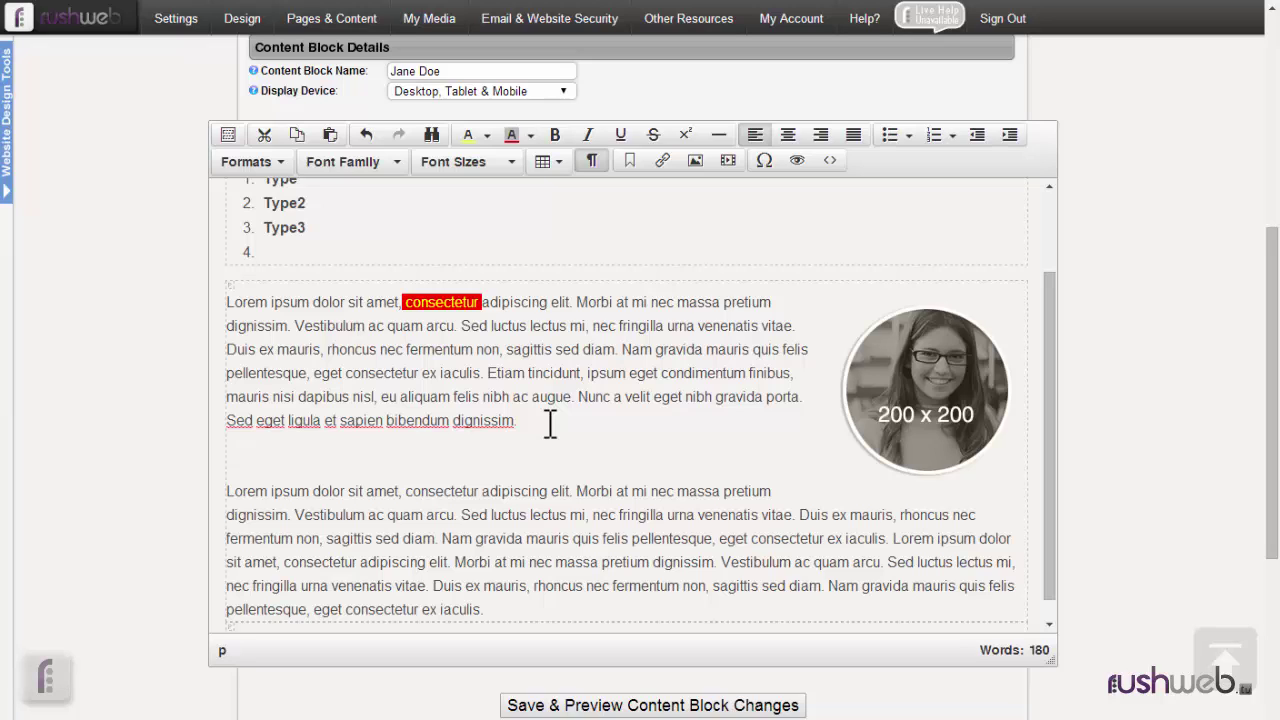
{"action": "key", "text": "Return"}
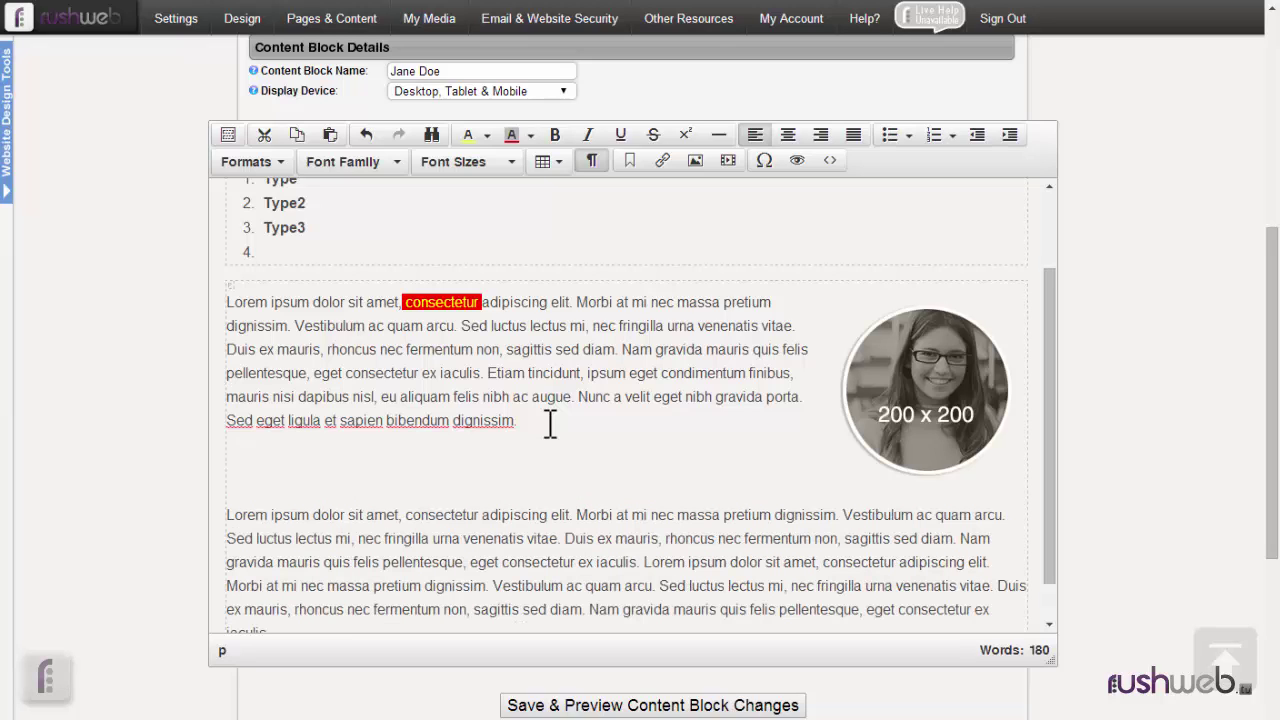
{"action": "type", "text": "fjfjfjfk"}
{"action": "key", "text": "Up"}
{"action": "key", "text": "Down"}
{"action": "left_click", "coordinate": [482, 461]}
{"action": "left_click", "coordinate": [231, 468]}
Step: Try indenting the bio paragraph that contains the filler line, and outdent it back to the margin
{"action": "left_click", "coordinate": [1010, 148]}
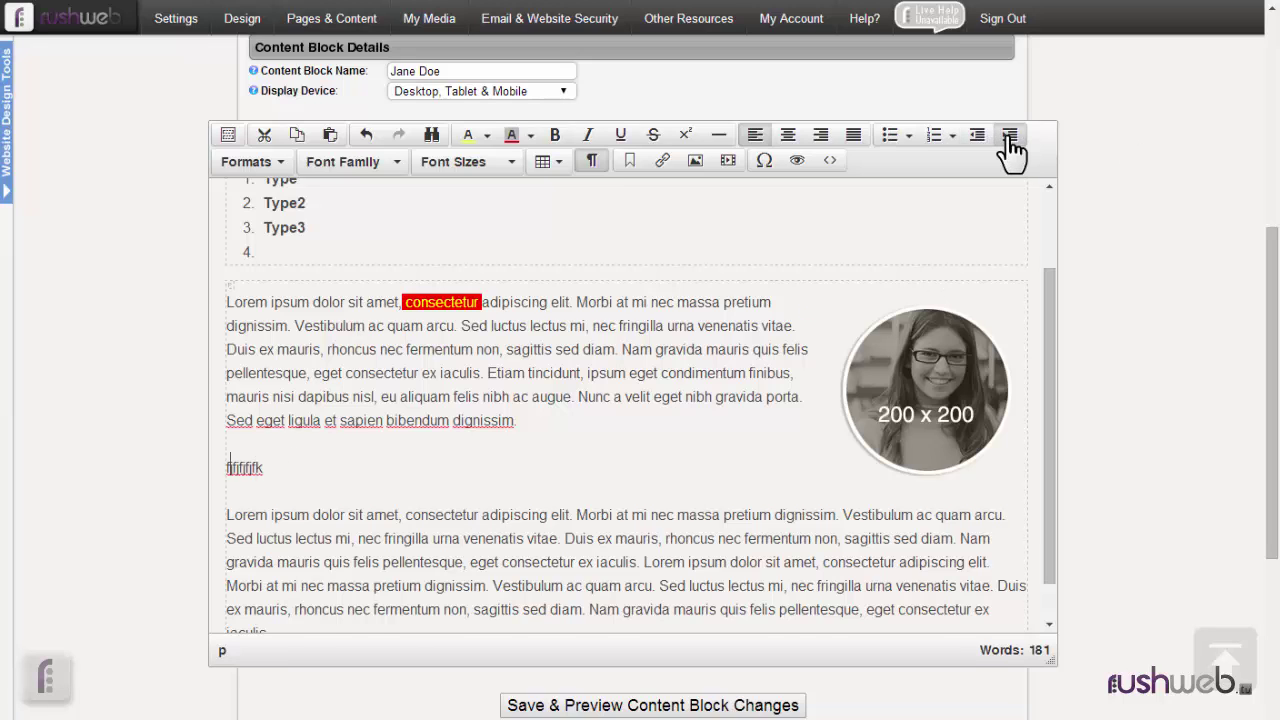
{"action": "left_click", "coordinate": [1010, 148]}
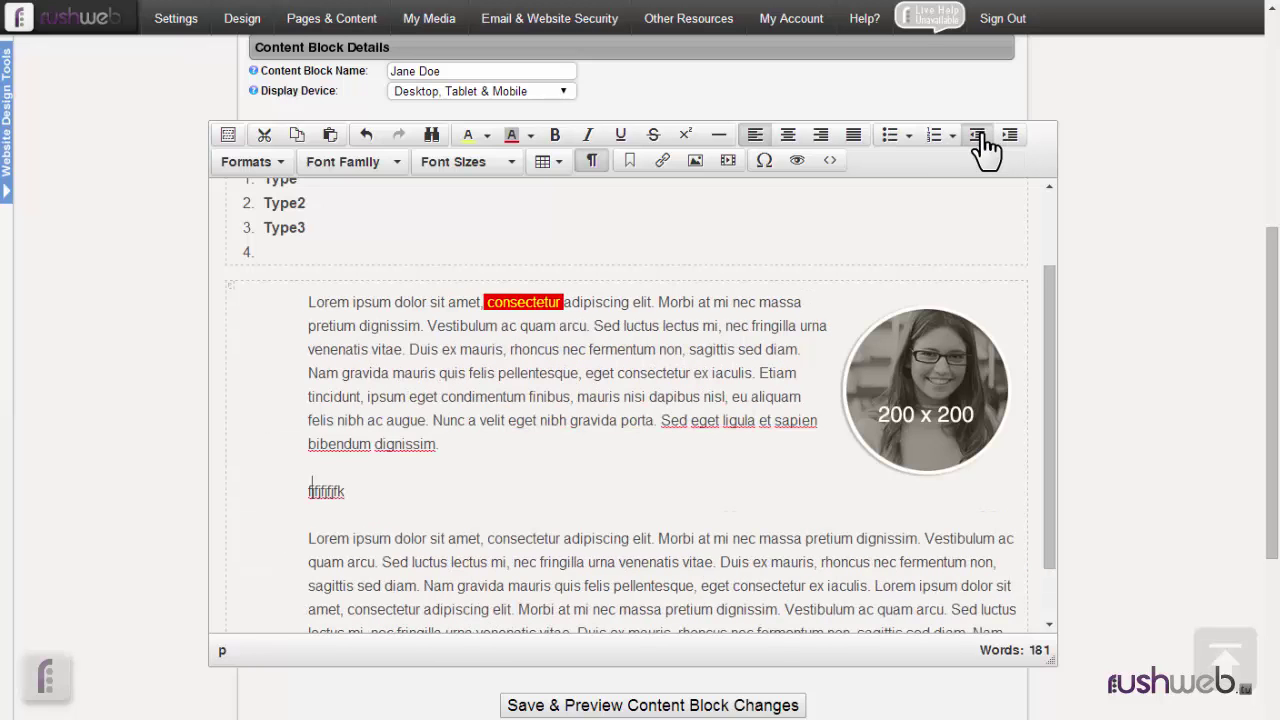
{"action": "left_click", "coordinate": [978, 140]}
{"action": "left_click", "coordinate": [979, 138]}
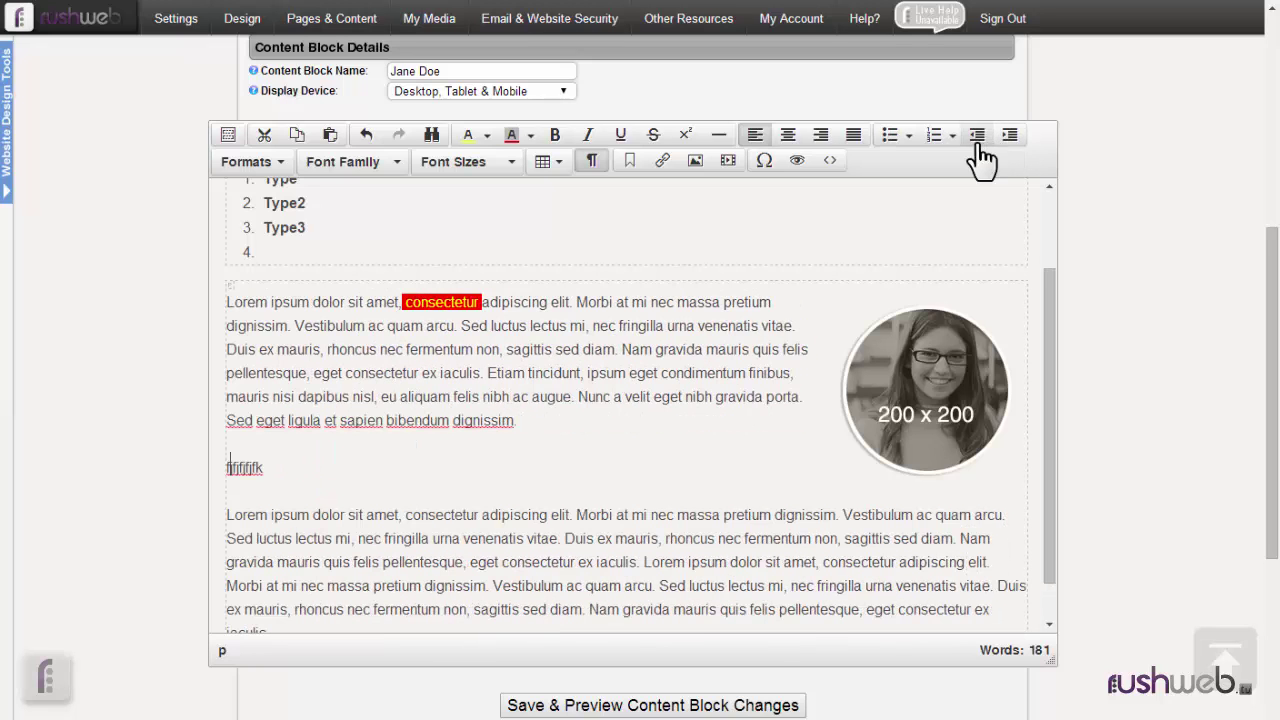
Step: Delete the filler text "fjfjfjfk" and its two extra line breaks from the bio paragraph
{"action": "key", "text": "BackSpace"}
{"action": "key", "text": "BackSpace"}
{"action": "key", "text": "BackSpace"}
{"action": "key", "text": "BackSpace"}
{"action": "key", "text": "BackSpace"}
{"action": "key", "text": "BackSpace"}
{"action": "key", "text": "BackSpace"}
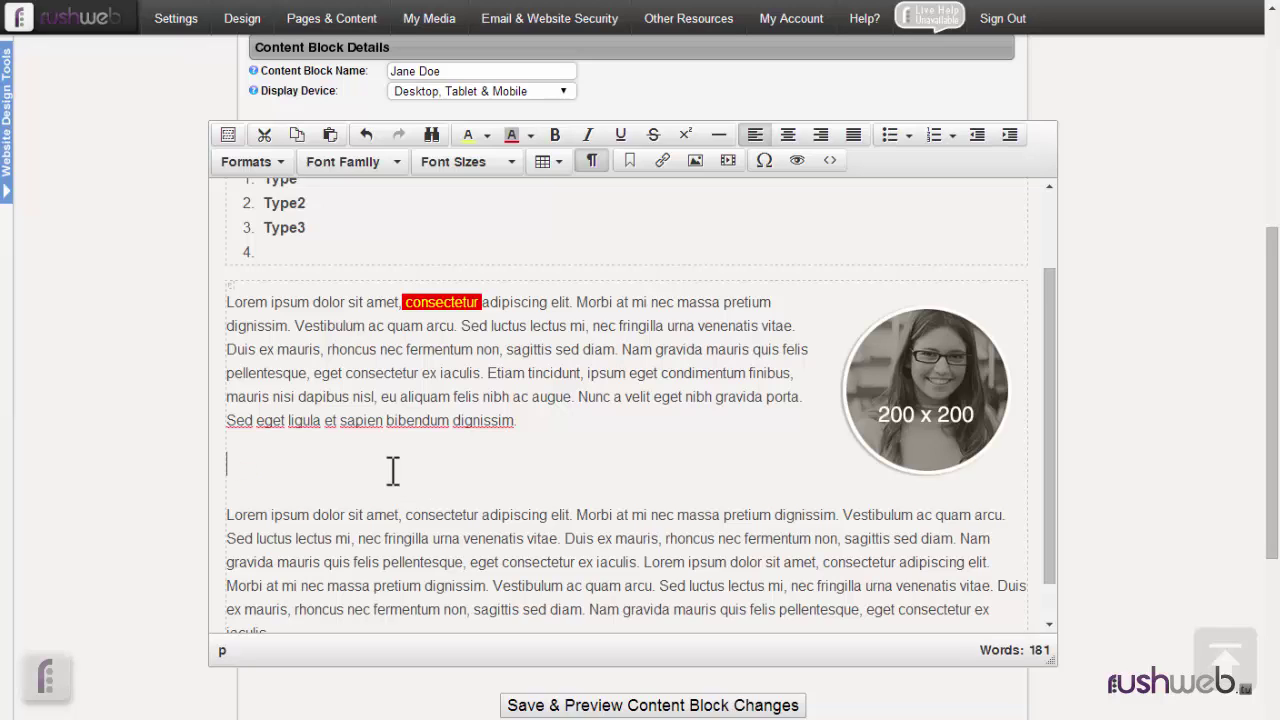
{"action": "key", "text": "BackSpace"}
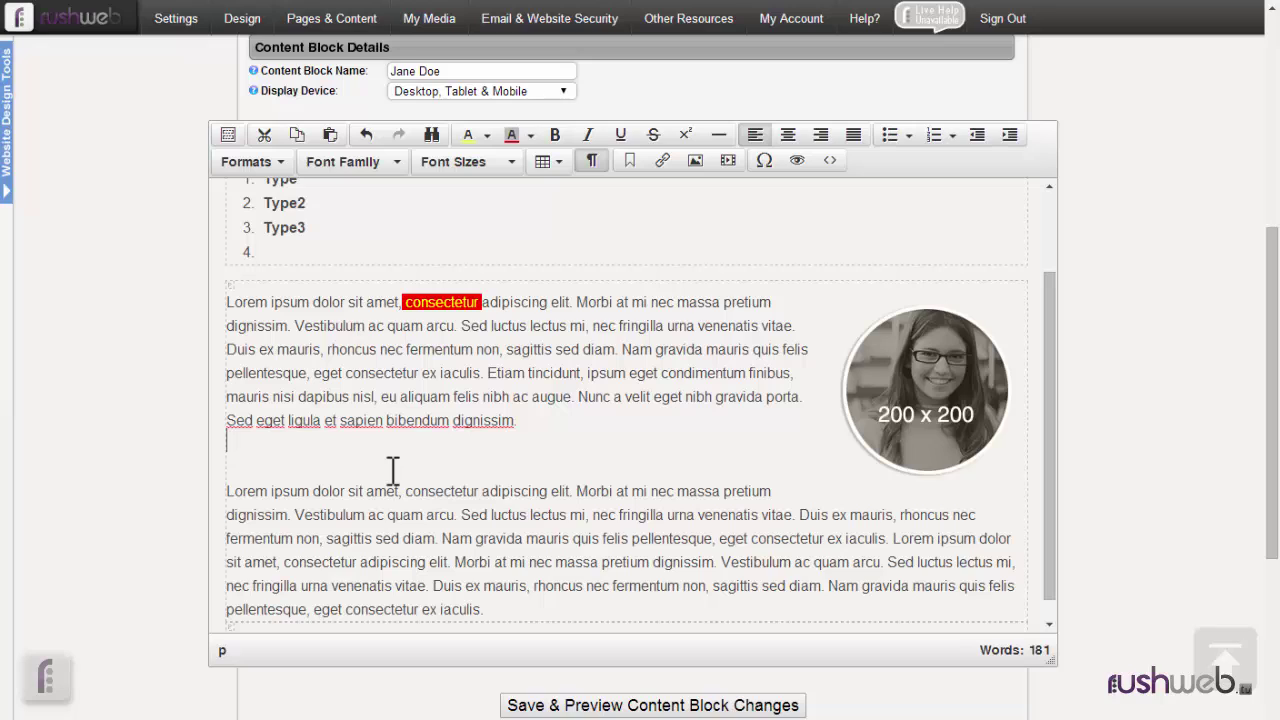
{"action": "key", "text": "BackSpace"}
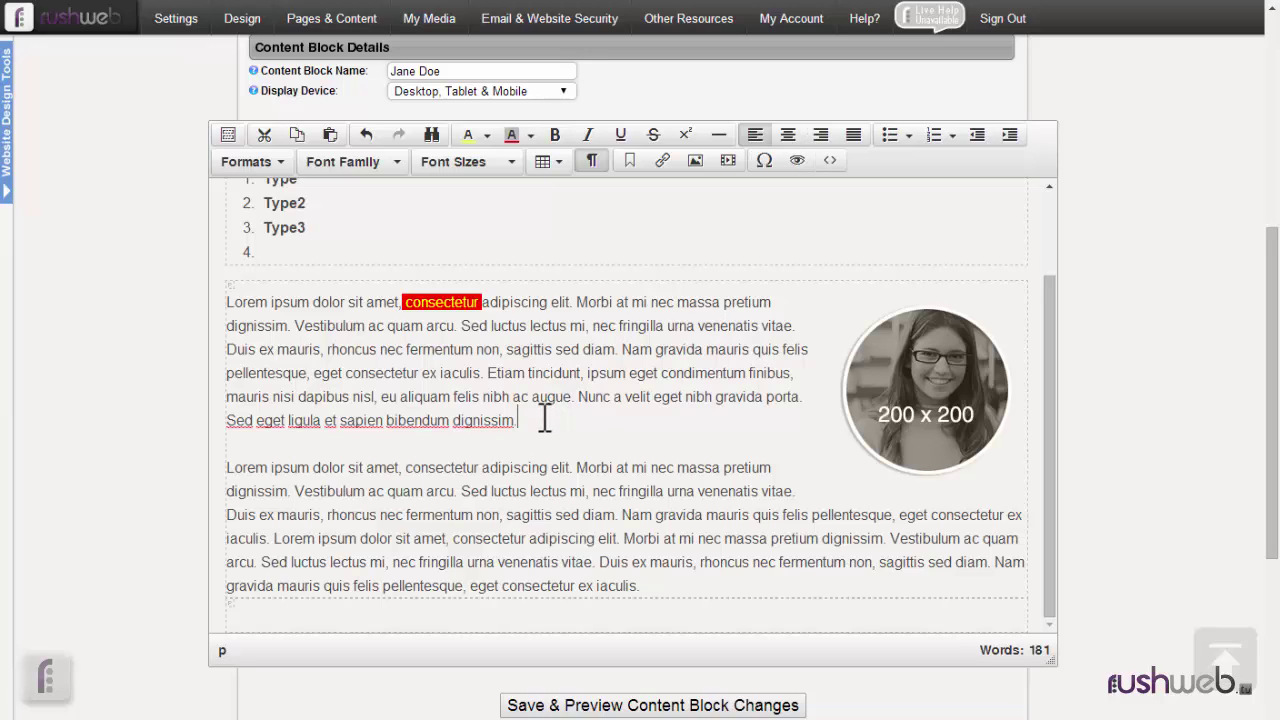
Step: Split the bio text after "bibendum dignissim." and add a separate paragraph reading "Type info" between the two text passages
{"action": "key", "text": "Return"}
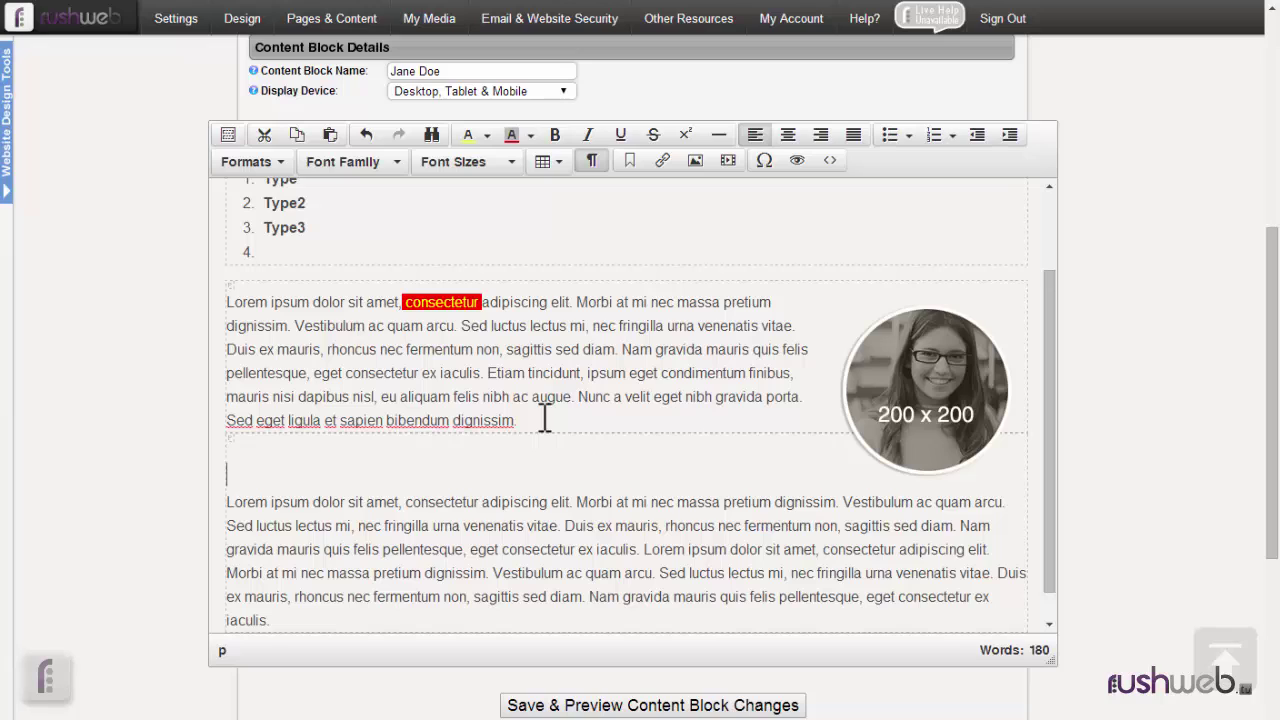
{"action": "key", "text": "Down"}
{"action": "key", "text": "Return"}
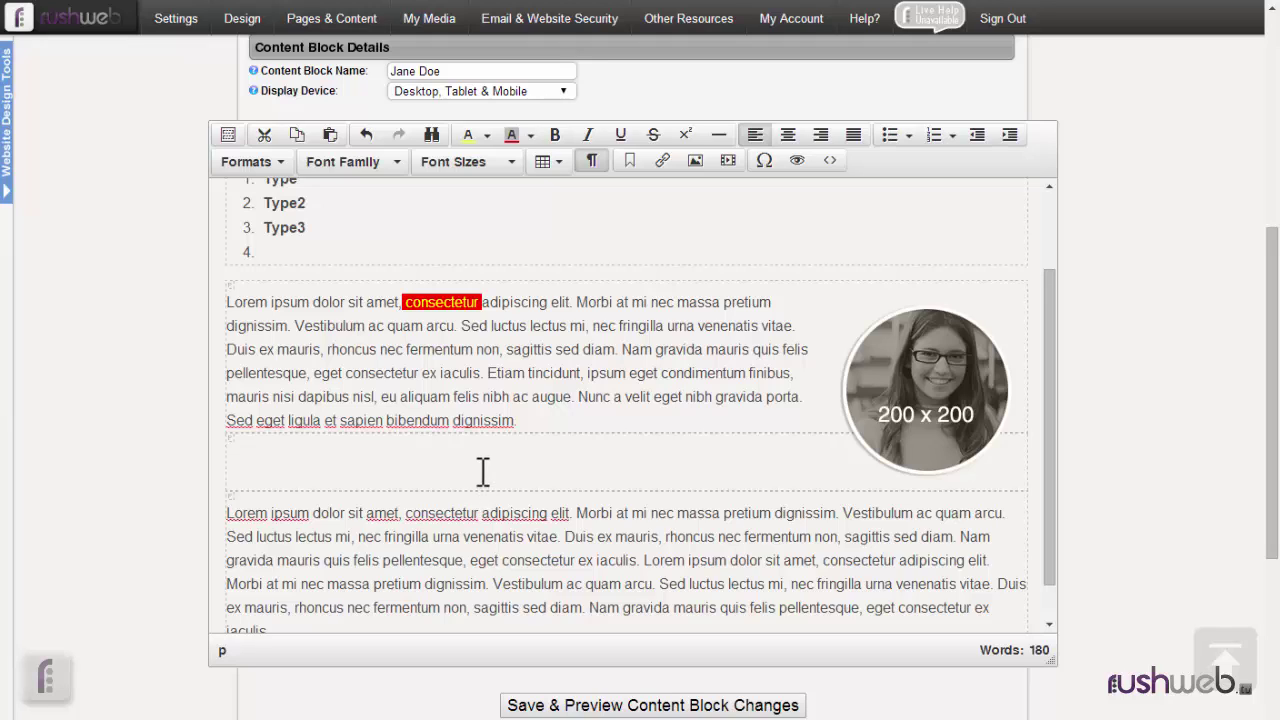
{"action": "type", "text": "Type info"}
Step: Try indenting only the "Type info" paragraph by two levels, and outdent it back to the margin
{"action": "left_click", "coordinate": [1009, 135]}
{"action": "left_click", "coordinate": [1009, 135]}
{"action": "left_click", "coordinate": [977, 135]}
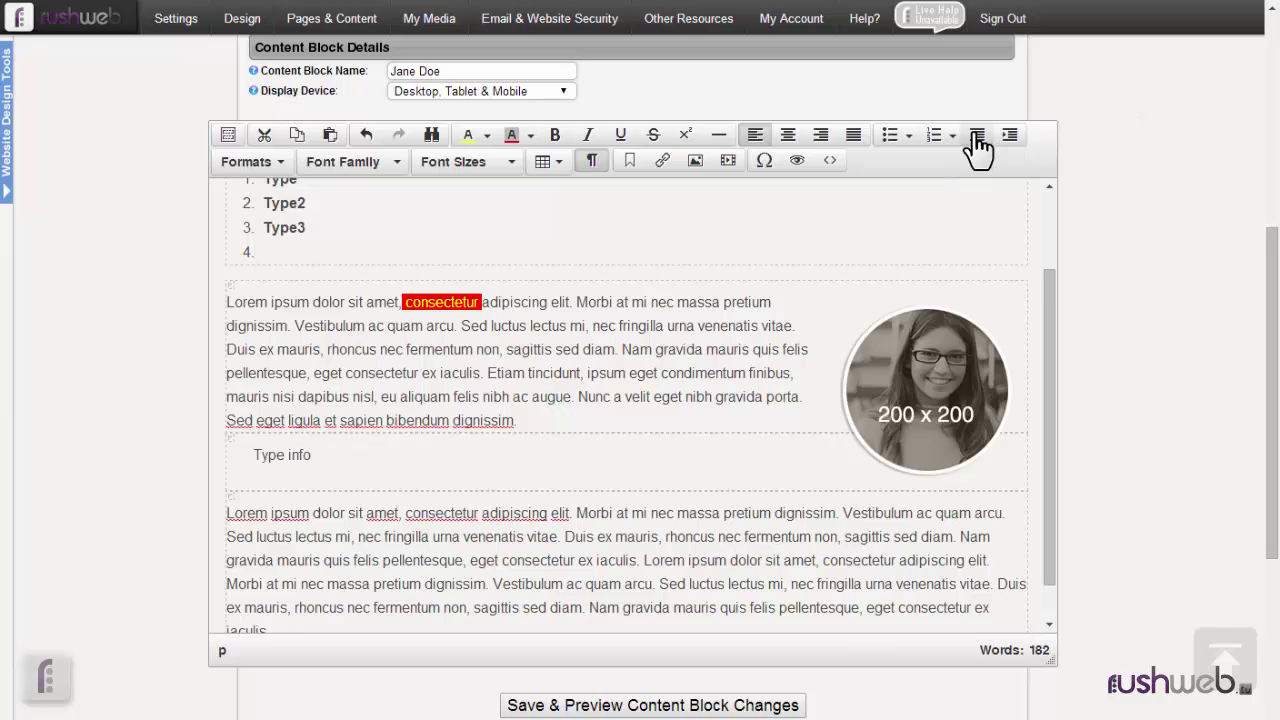
{"action": "left_click", "coordinate": [977, 140]}
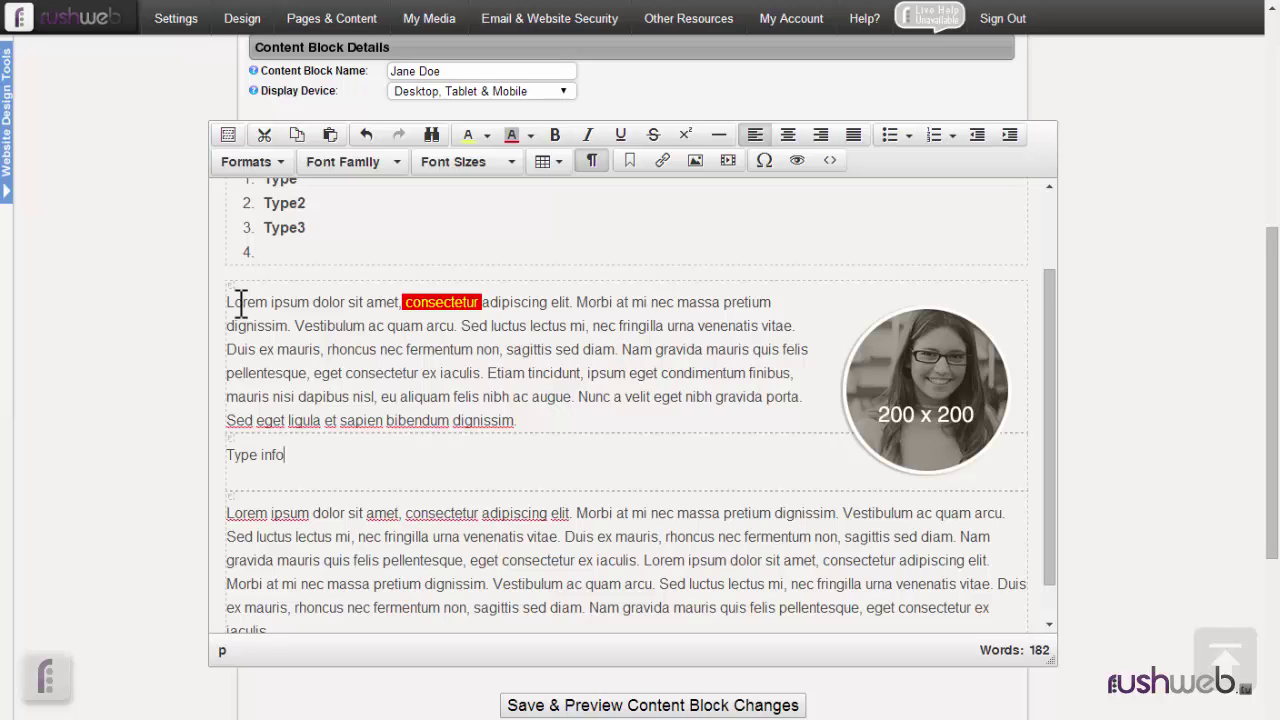
{"action": "left_click", "coordinate": [397, 165]}
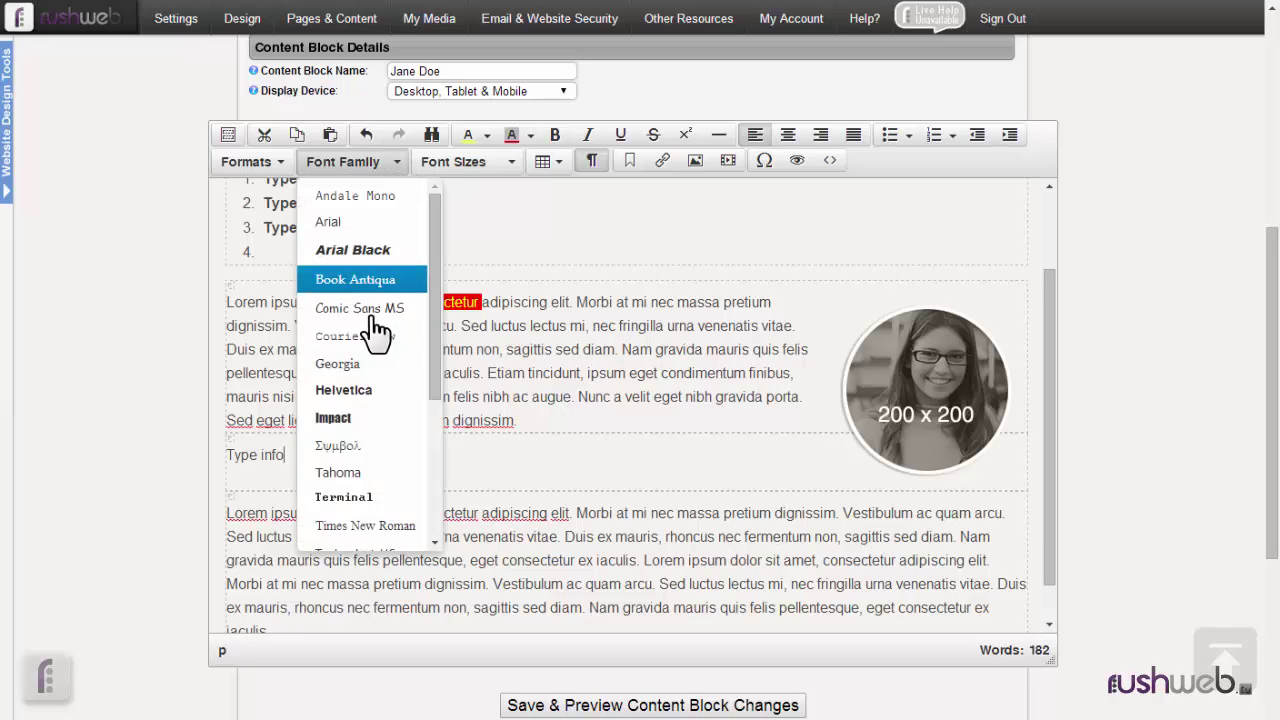
{"action": "left_click", "coordinate": [575, 360]}
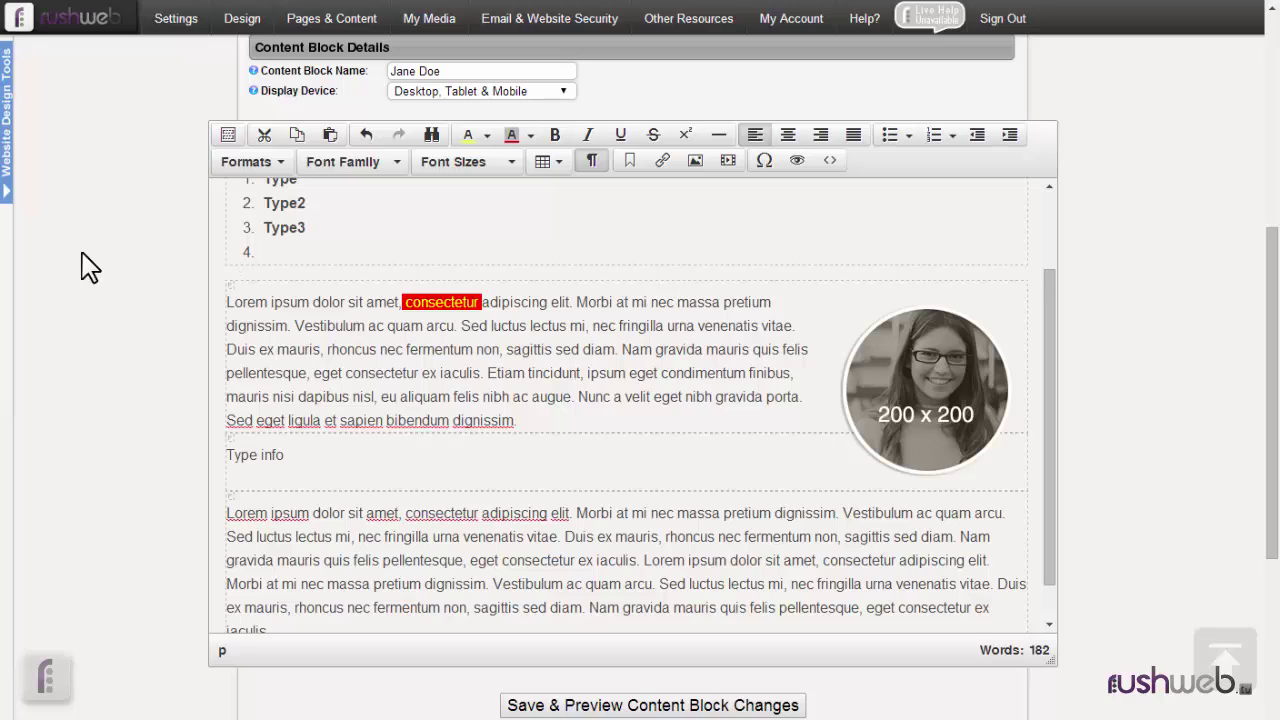
Step: Look up the website's default font style in the text and header design settings and browse the available fonts
{"action": "mouse_move", "coordinate": [13, 278]}
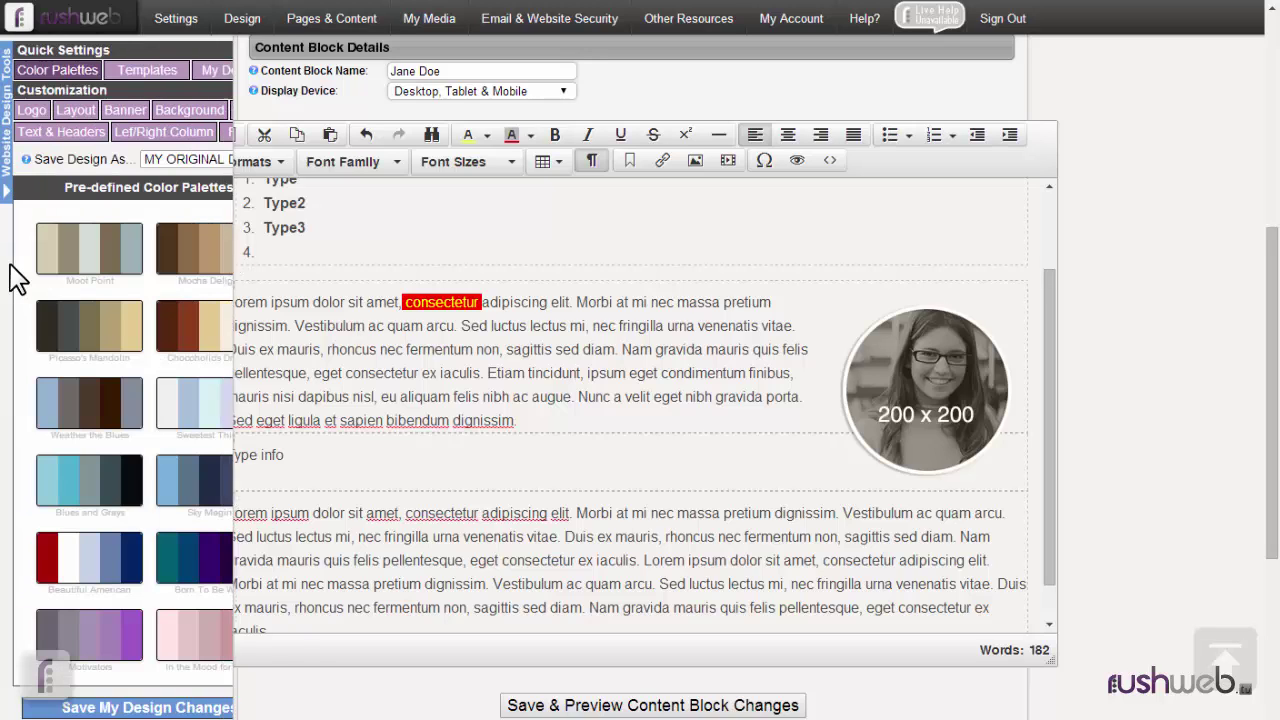
{"action": "left_click", "coordinate": [48, 145]}
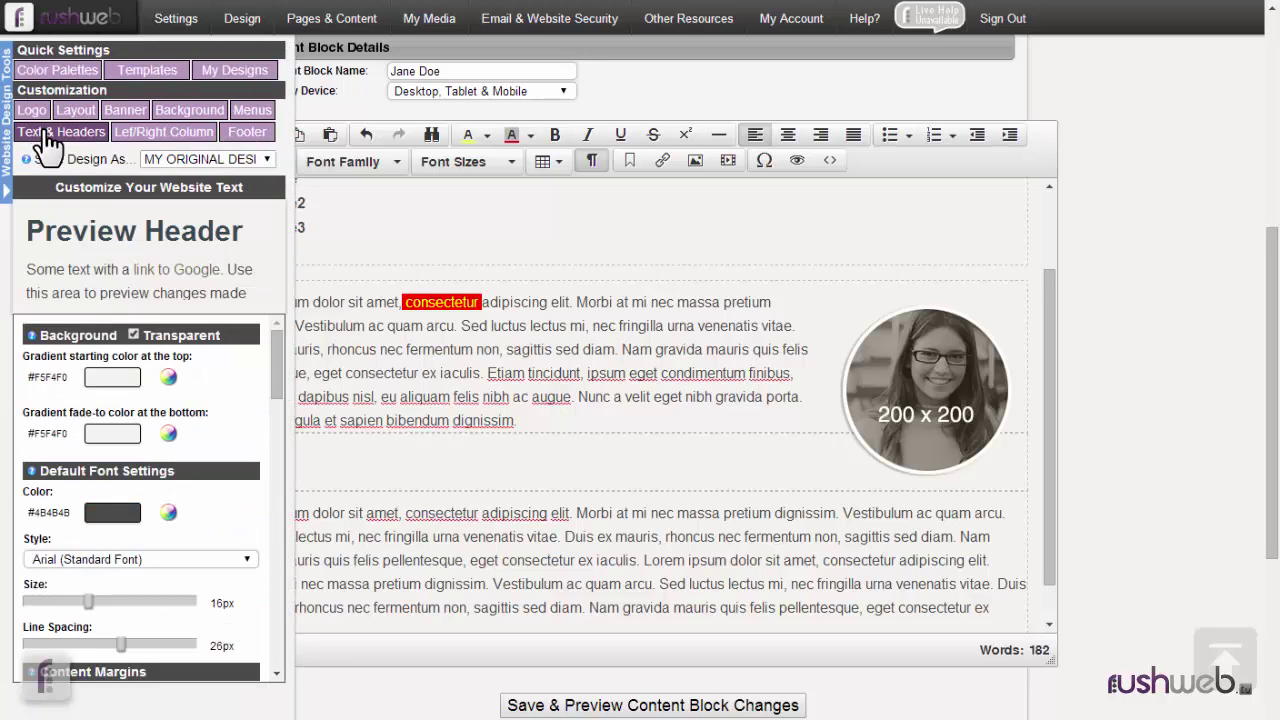
{"action": "left_click", "coordinate": [138, 562]}
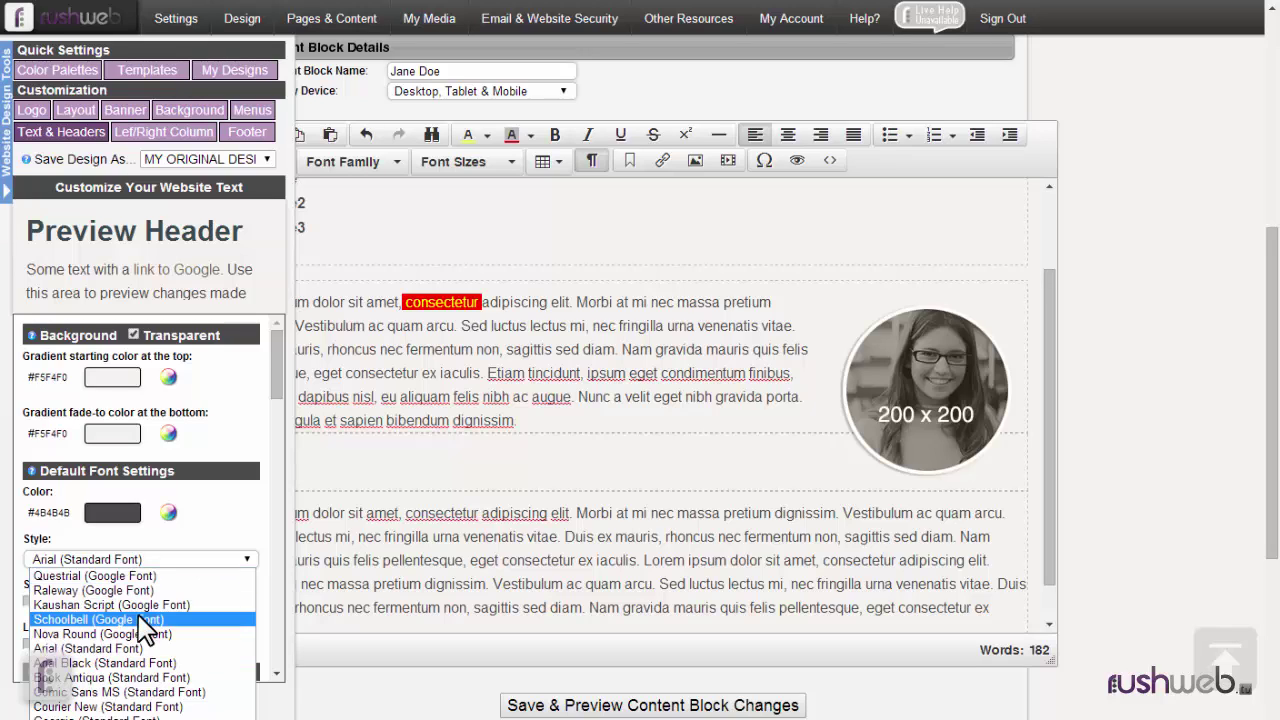
{"action": "left_click", "coordinate": [228, 515]}
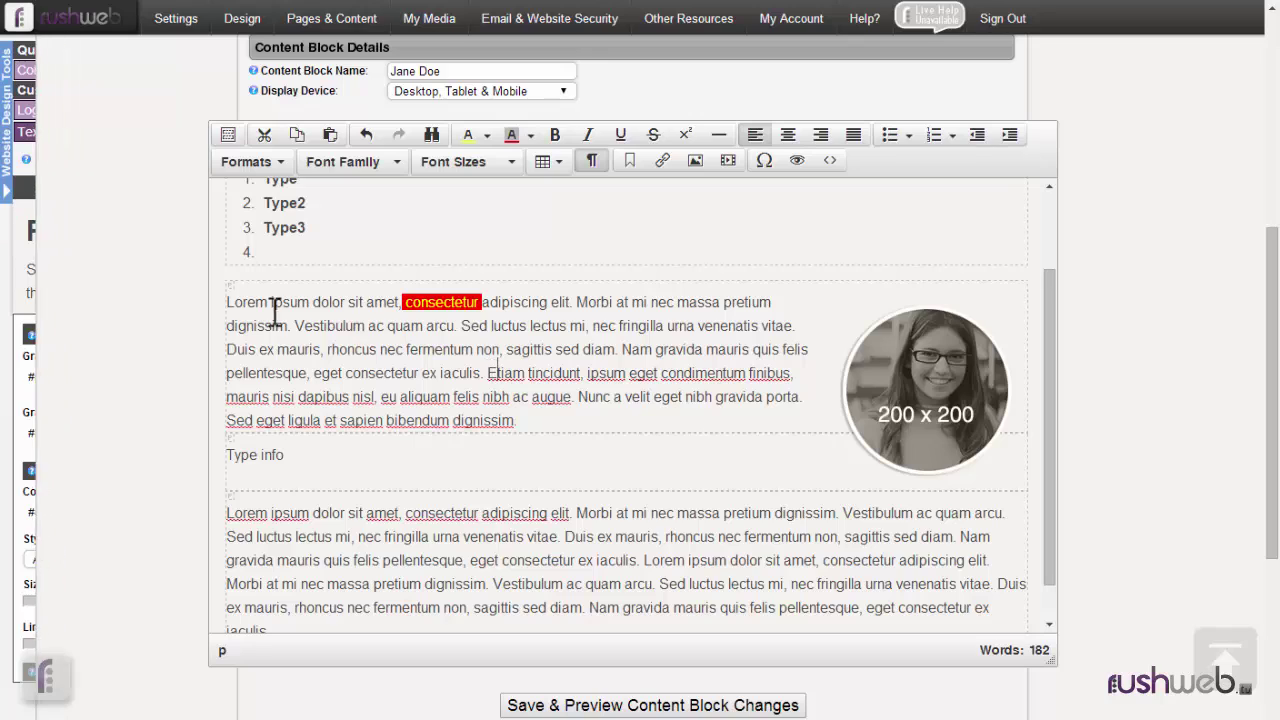
Step: Change the font of the "Type info" paragraph to Comic Sans MS
{"action": "left_click_drag", "start_coordinate": [229, 457], "coordinate": [286, 451]}
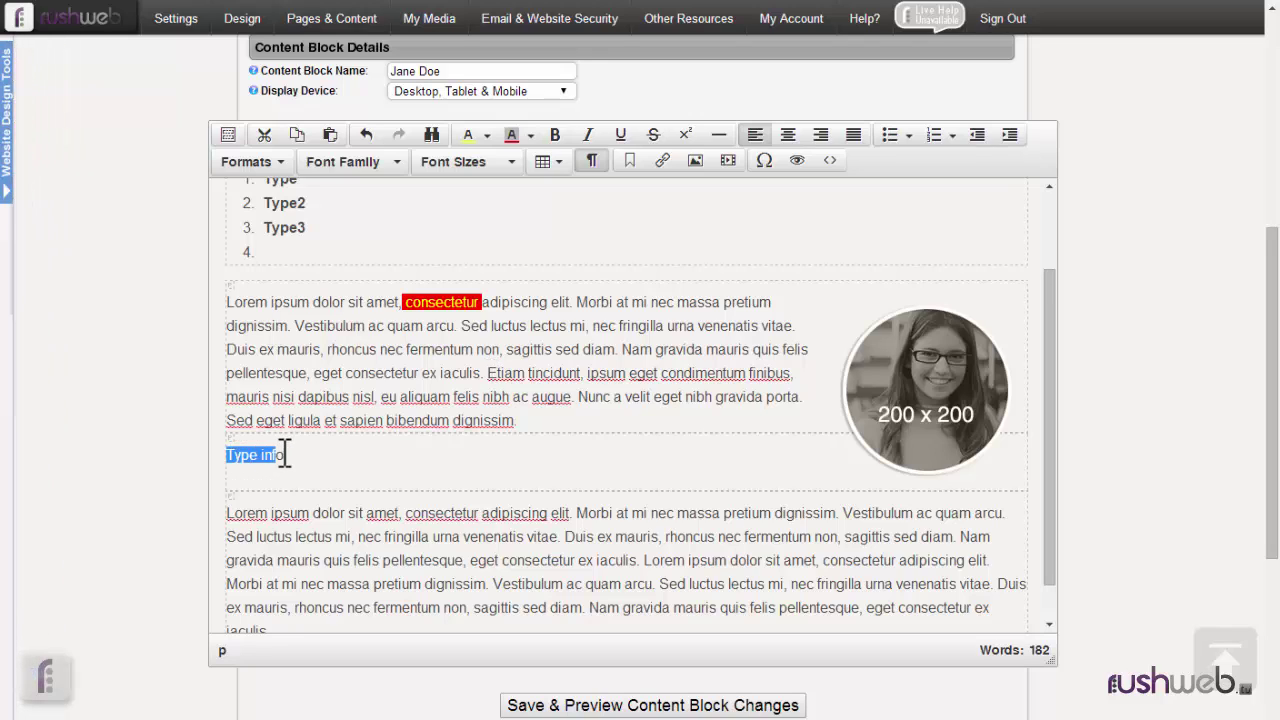
{"action": "left_click", "coordinate": [398, 164]}
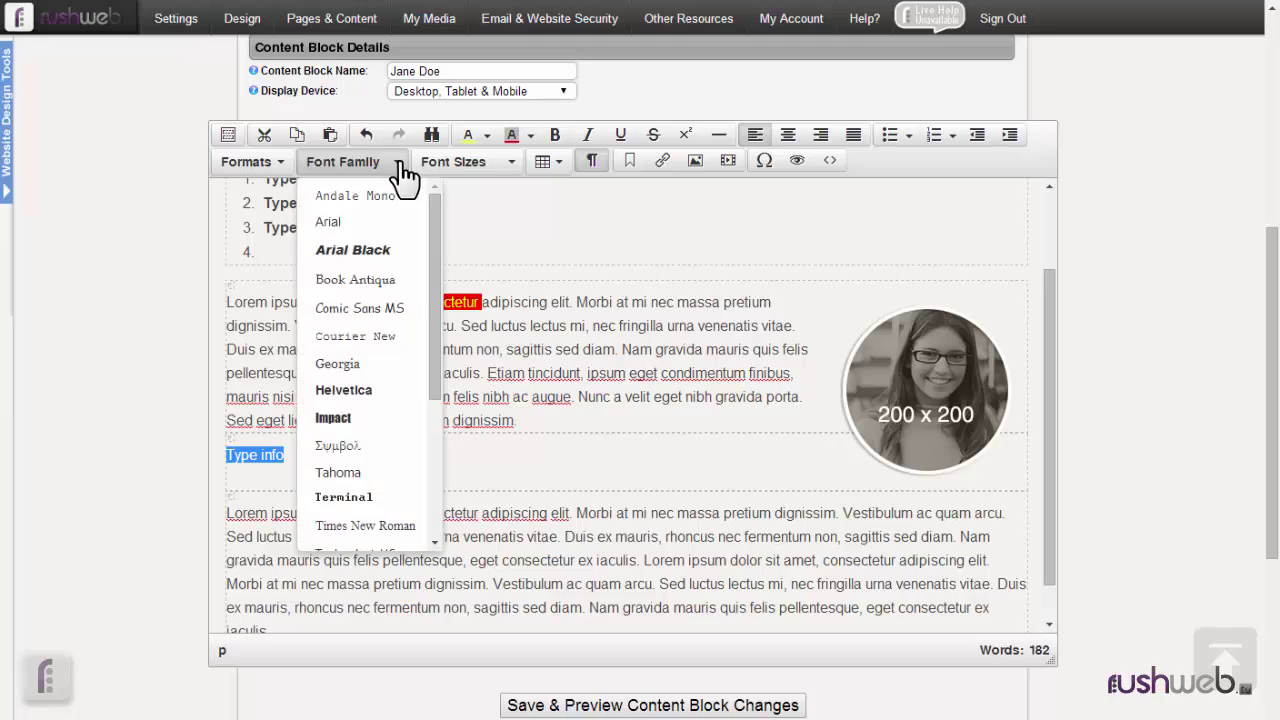
{"action": "left_click", "coordinate": [395, 318]}
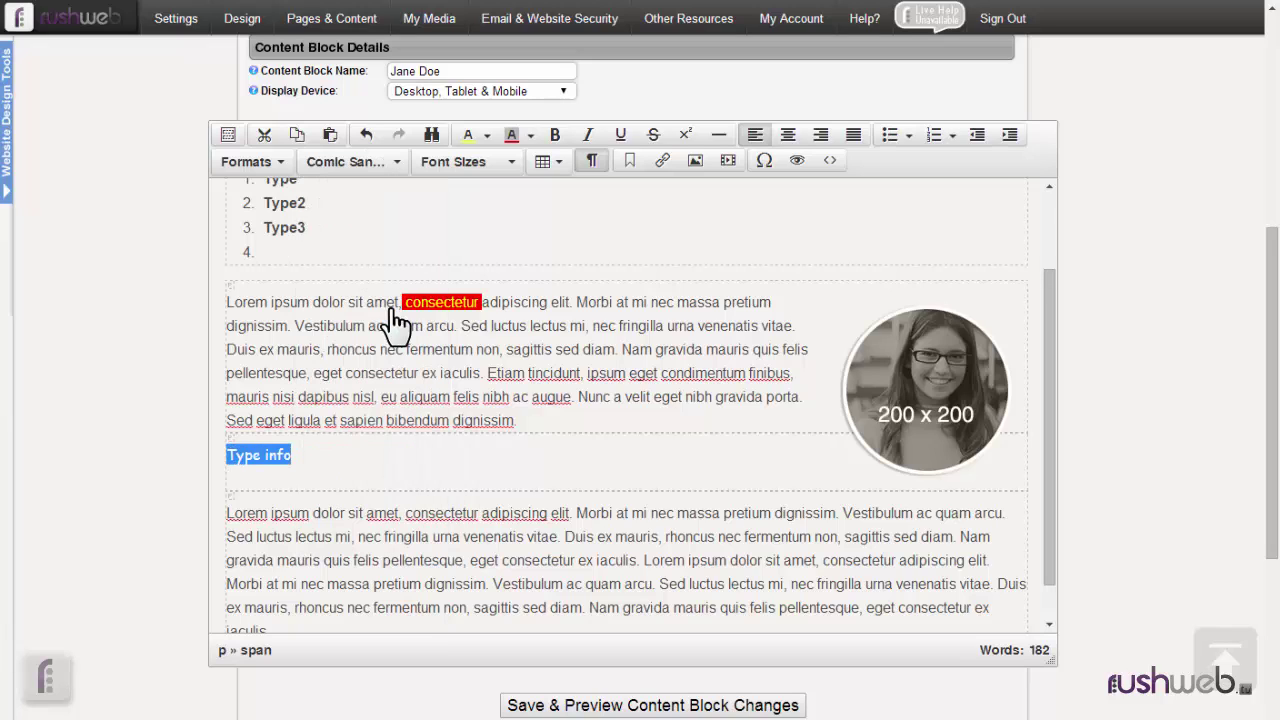
{"action": "left_click", "coordinate": [390, 373]}
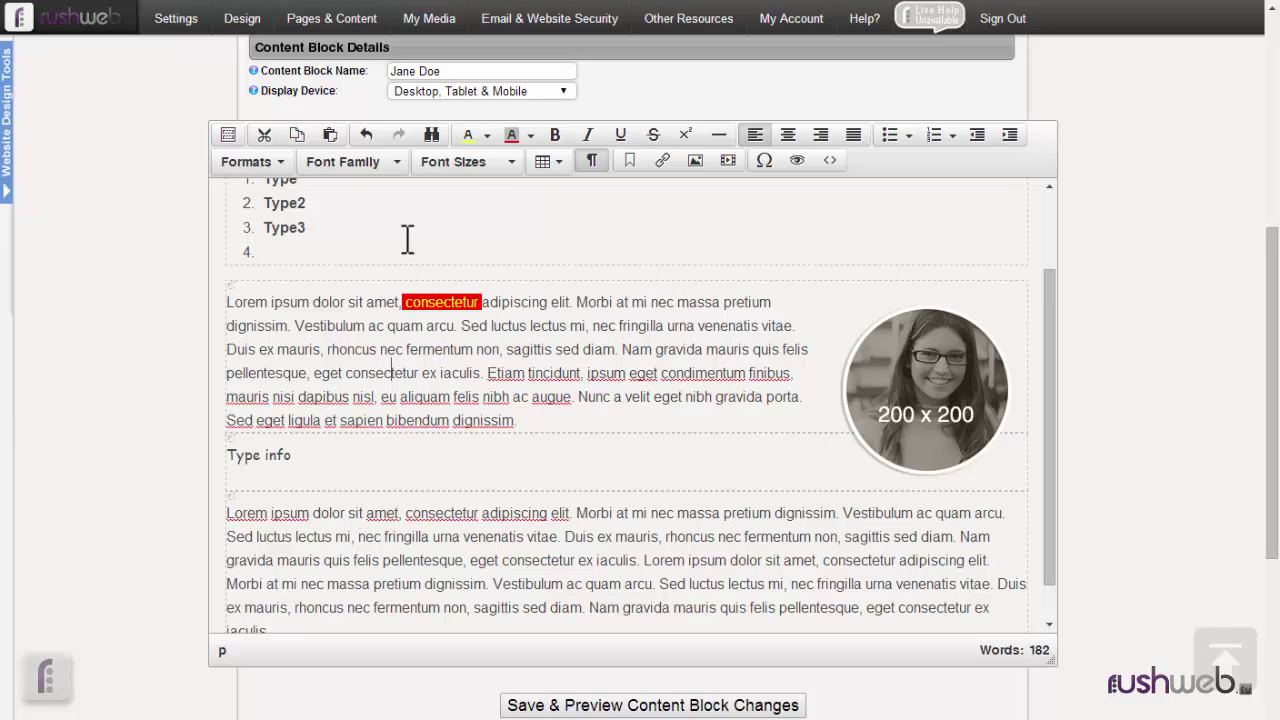
Step: Compare the editor's available font sizes with the website's default font size in the design settings
{"action": "left_click", "coordinate": [487, 172]}
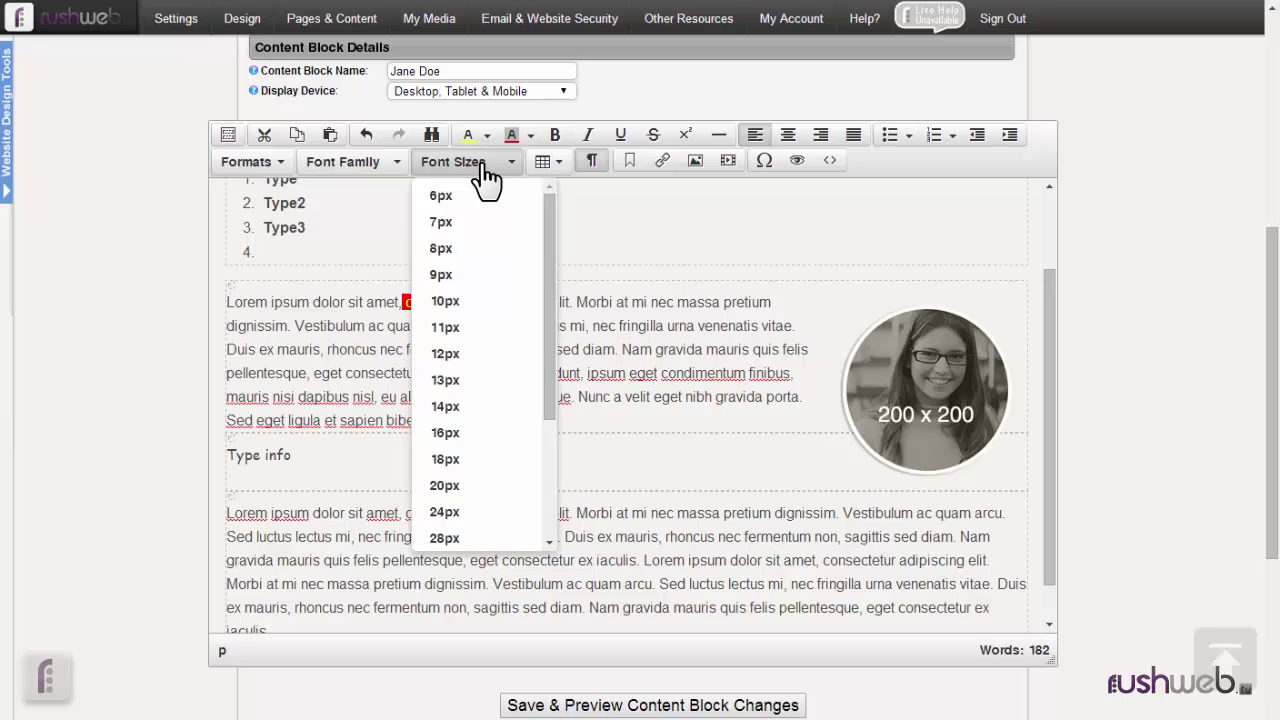
{"action": "left_click", "coordinate": [312, 302]}
{"action": "mouse_move", "coordinate": [12, 313]}
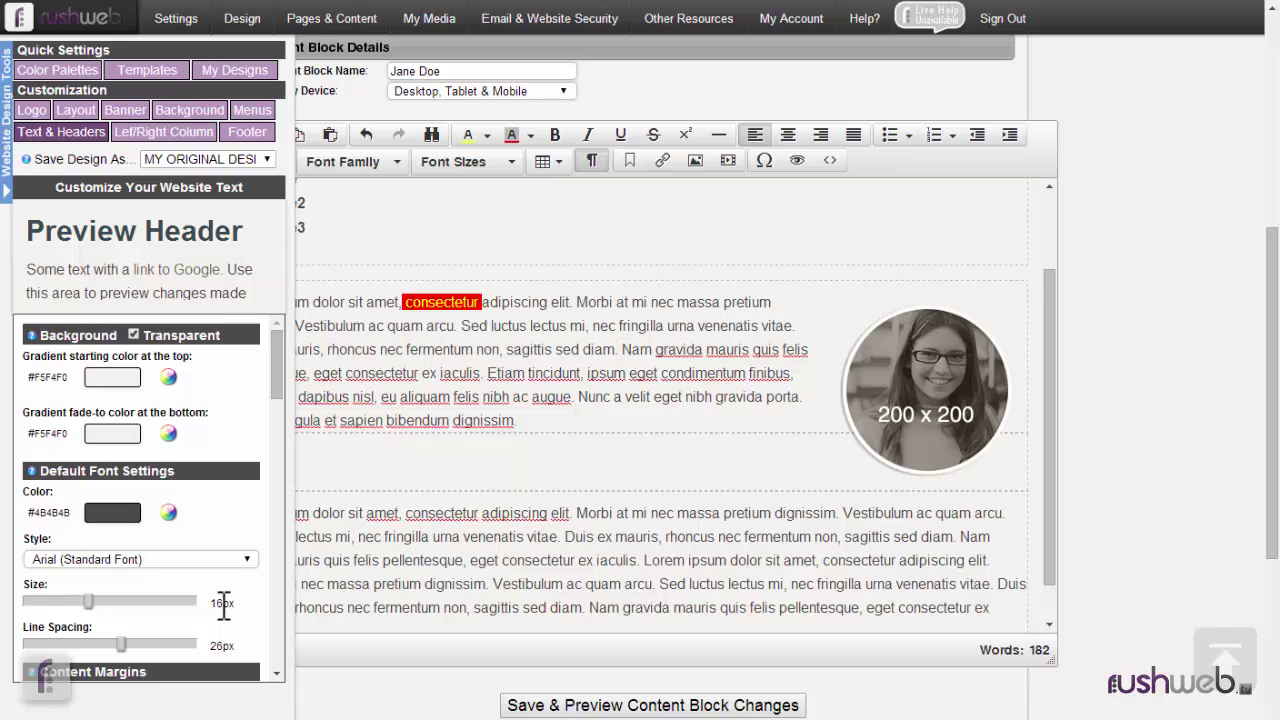
{"action": "left_click", "coordinate": [445, 460]}
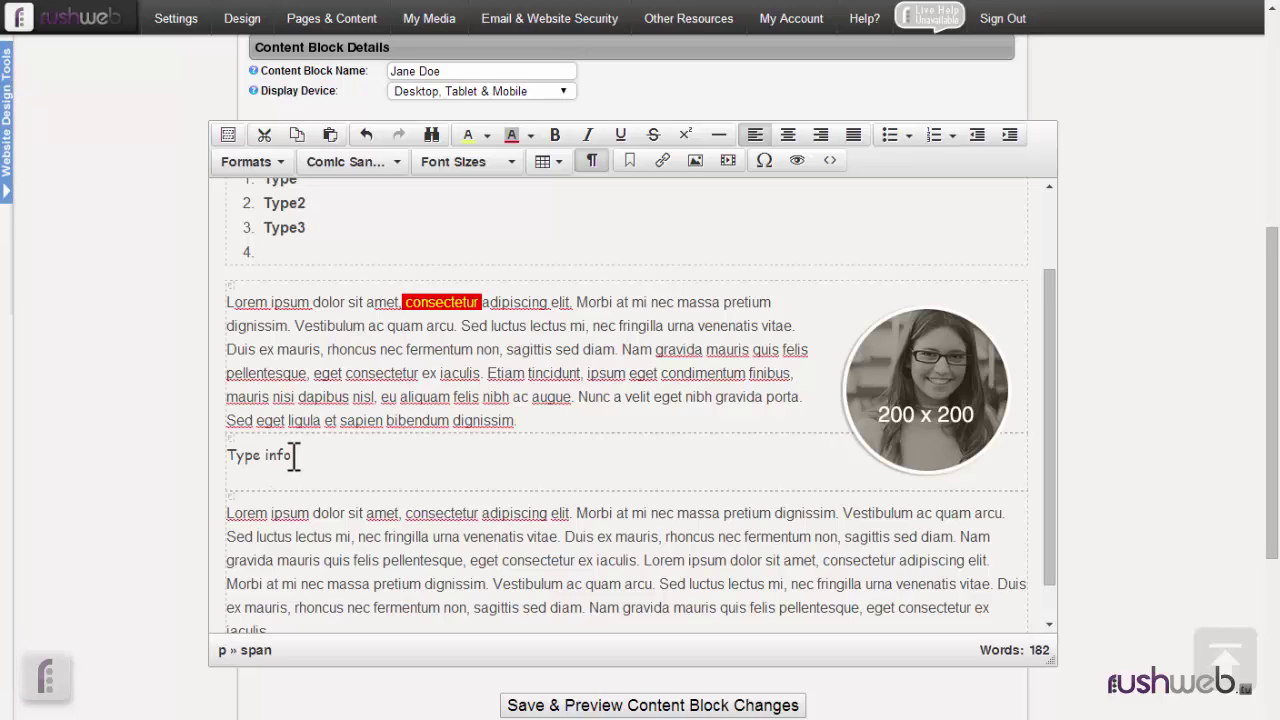
{"action": "left_click_drag", "start_coordinate": [290, 455], "coordinate": [233, 455]}
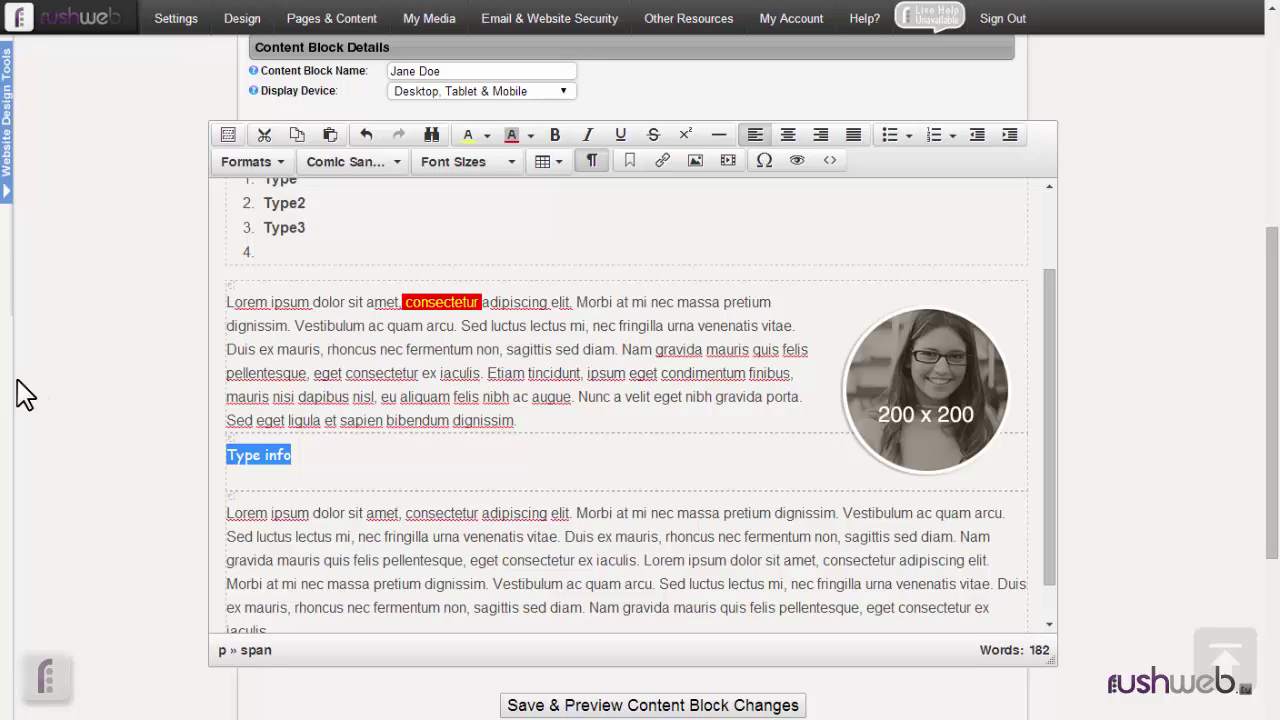
{"action": "mouse_move", "coordinate": [11, 391]}
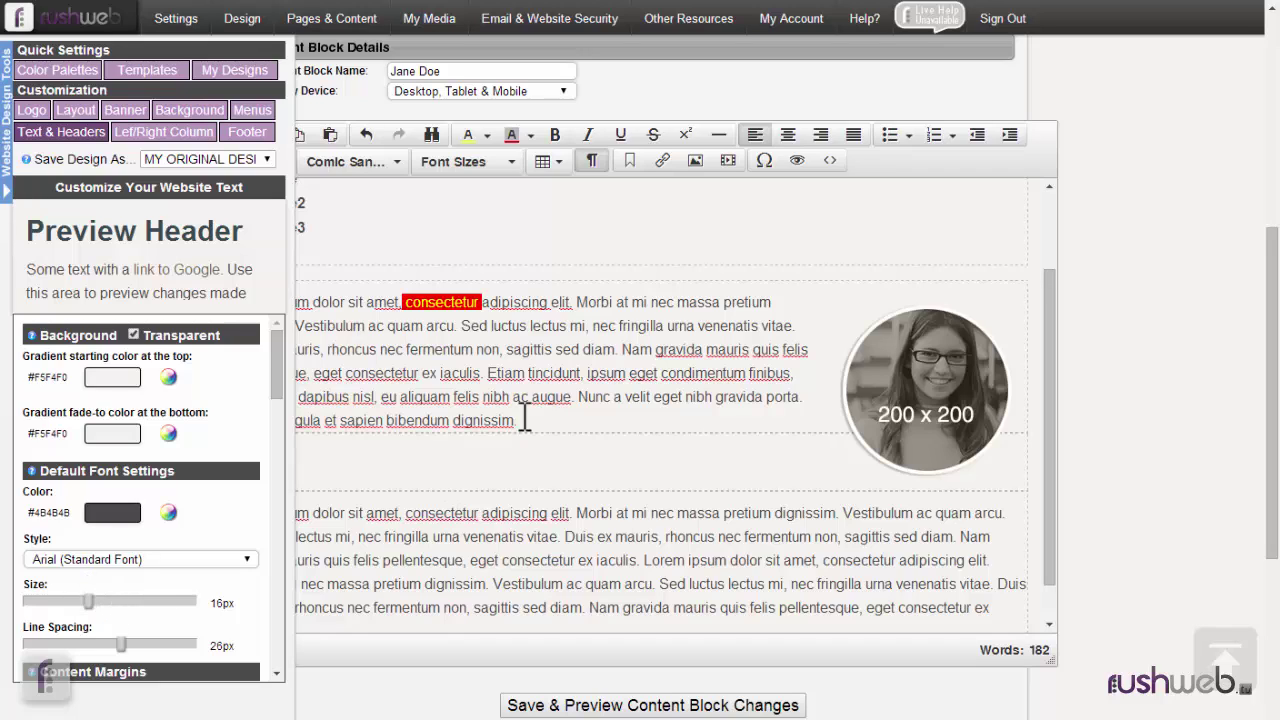
Step: Try the 24px font size on the "Type info" text, and set it to 16px instead
{"action": "left_click_drag", "start_coordinate": [291, 456], "coordinate": [228, 455]}
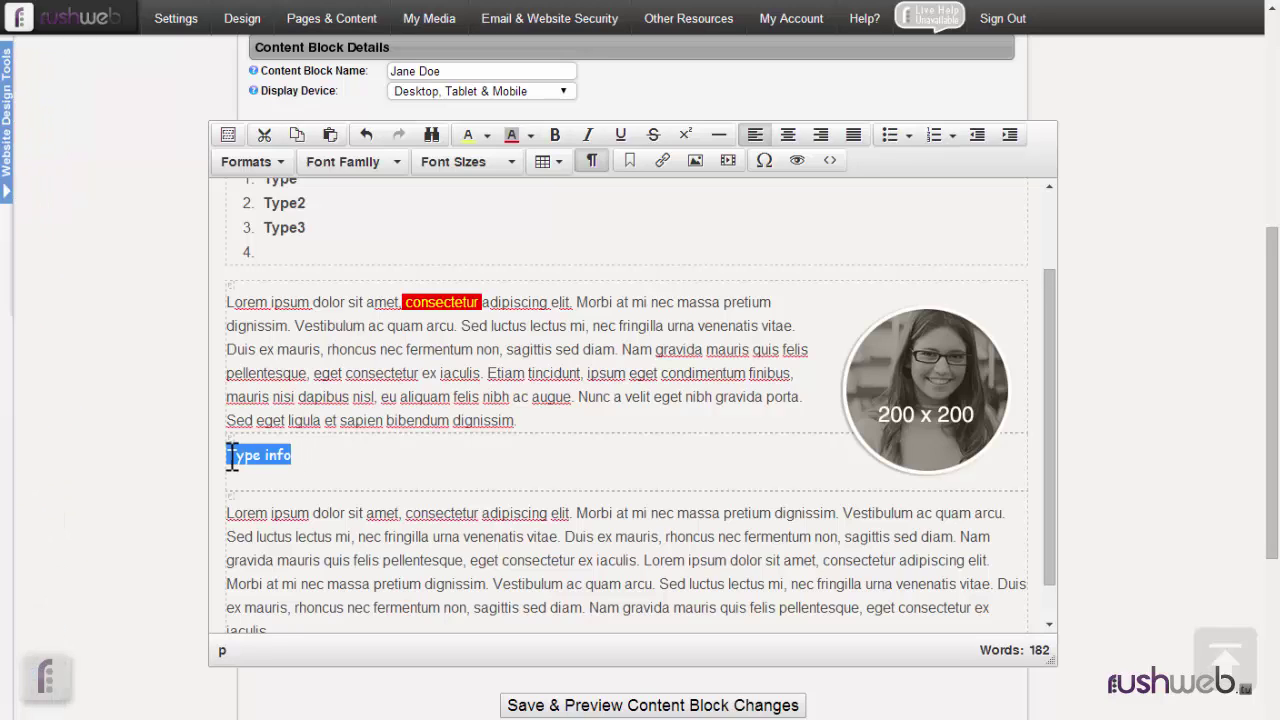
{"action": "left_click", "coordinate": [509, 162]}
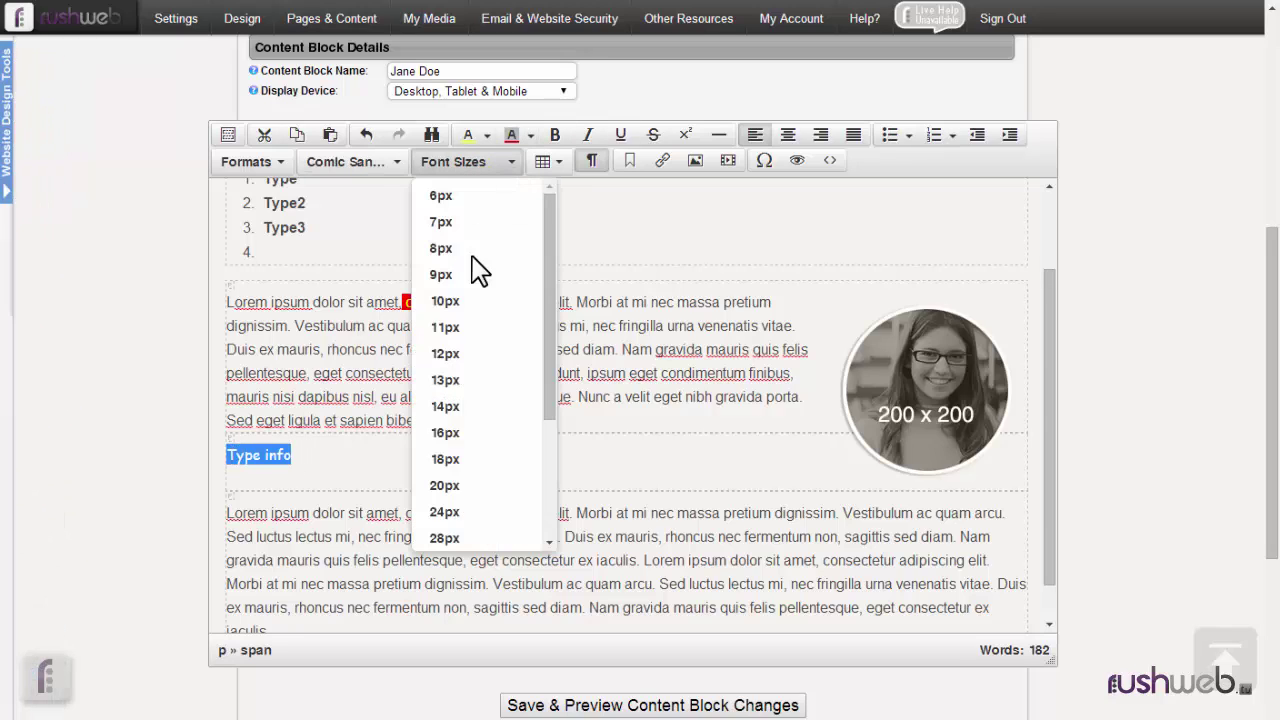
{"action": "left_click", "coordinate": [449, 514]}
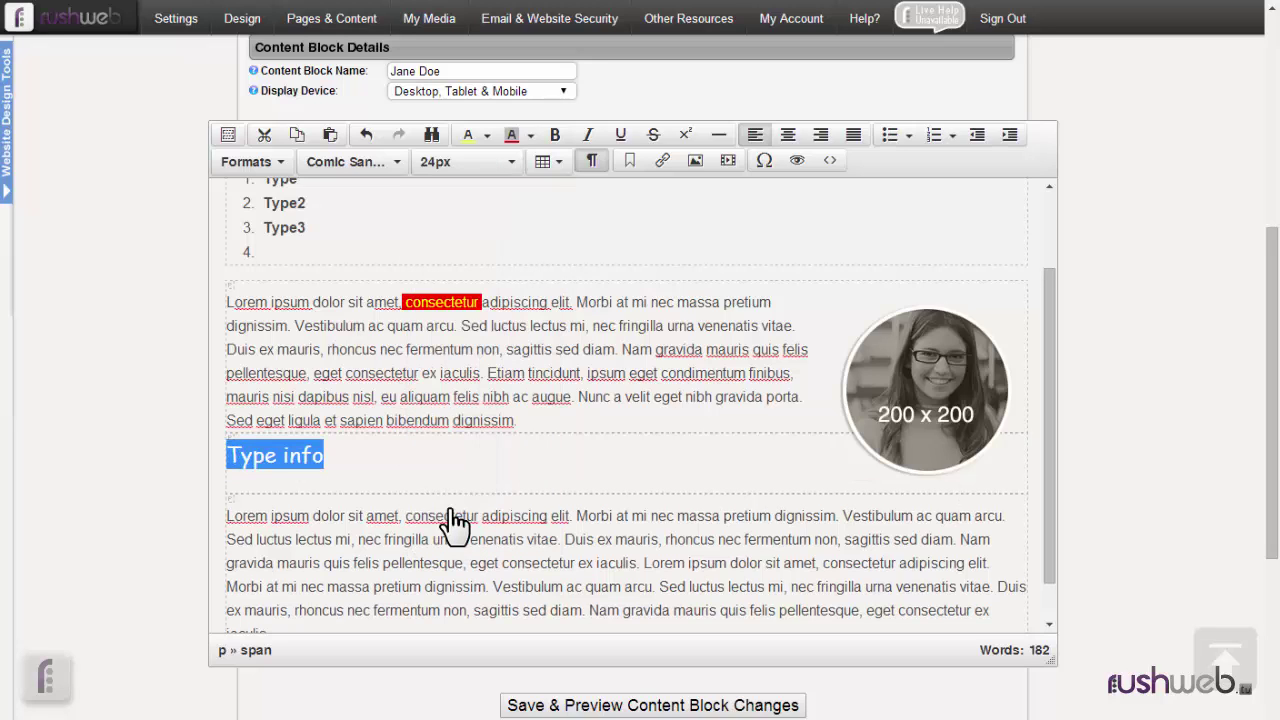
{"action": "left_click", "coordinate": [498, 166]}
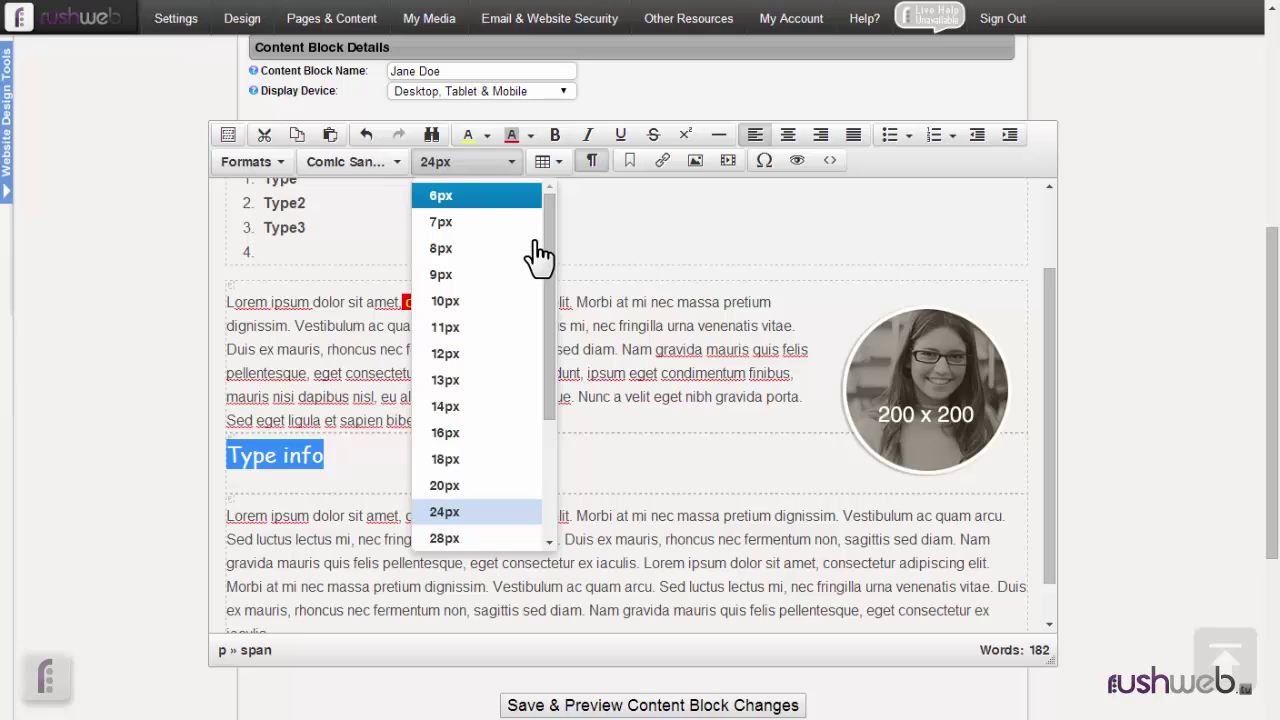
{"action": "left_click", "coordinate": [462, 433]}
{"action": "left_click", "coordinate": [534, 480]}
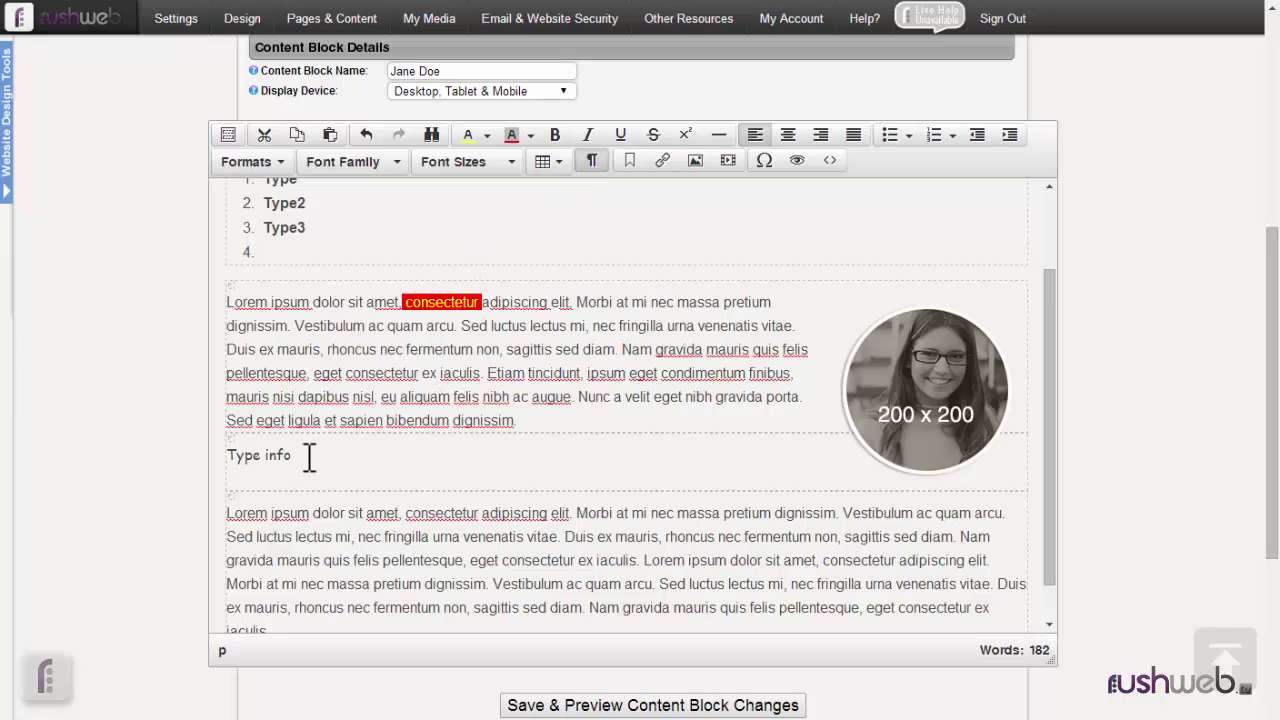
Step: Replace the "Type info" text with a table of six columns and four rows, and stretch the table wider and taller
{"action": "left_click_drag", "start_coordinate": [309, 454], "coordinate": [228, 452]}
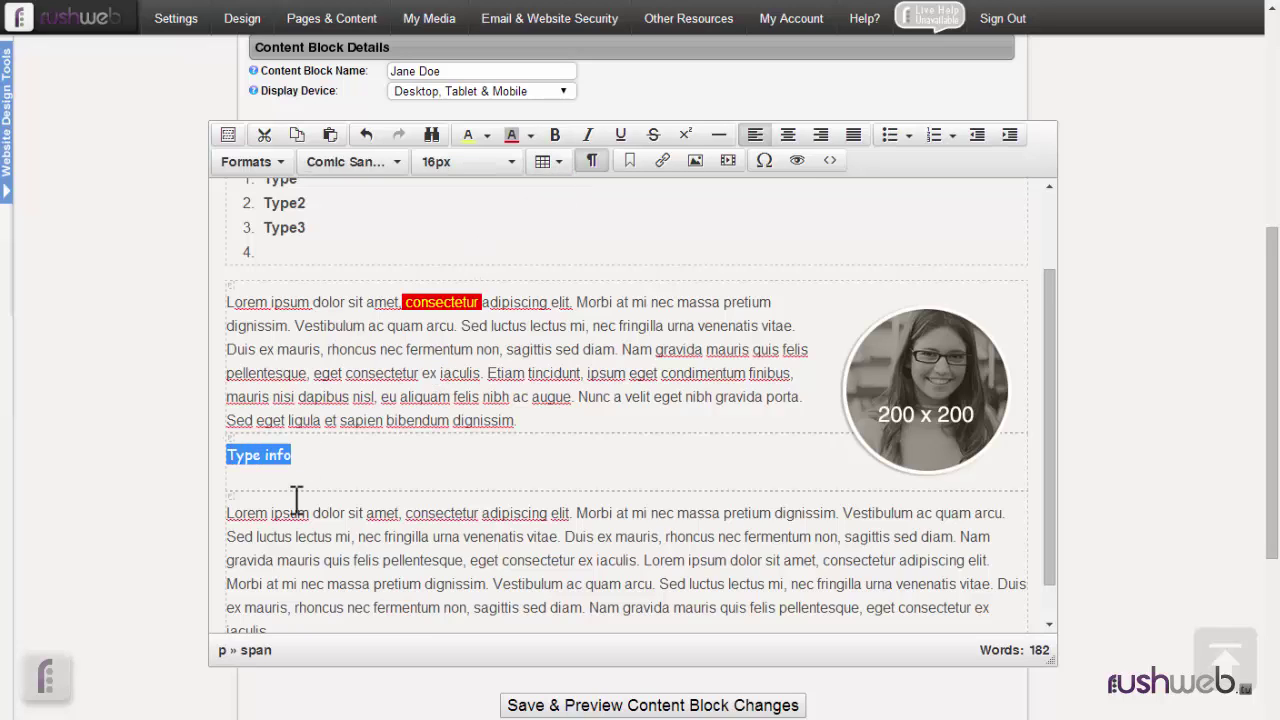
{"action": "key", "text": "BackSpace"}
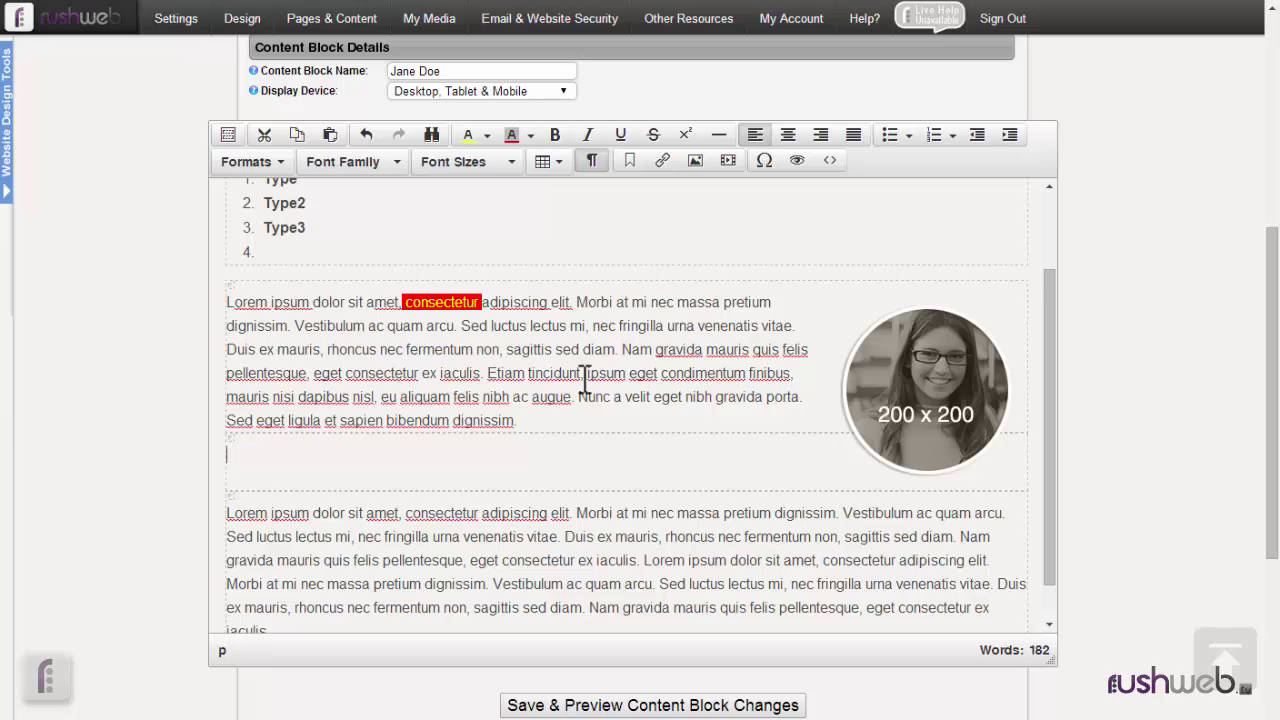
{"action": "left_click", "coordinate": [552, 167]}
{"action": "mouse_move", "coordinate": [586, 206]}
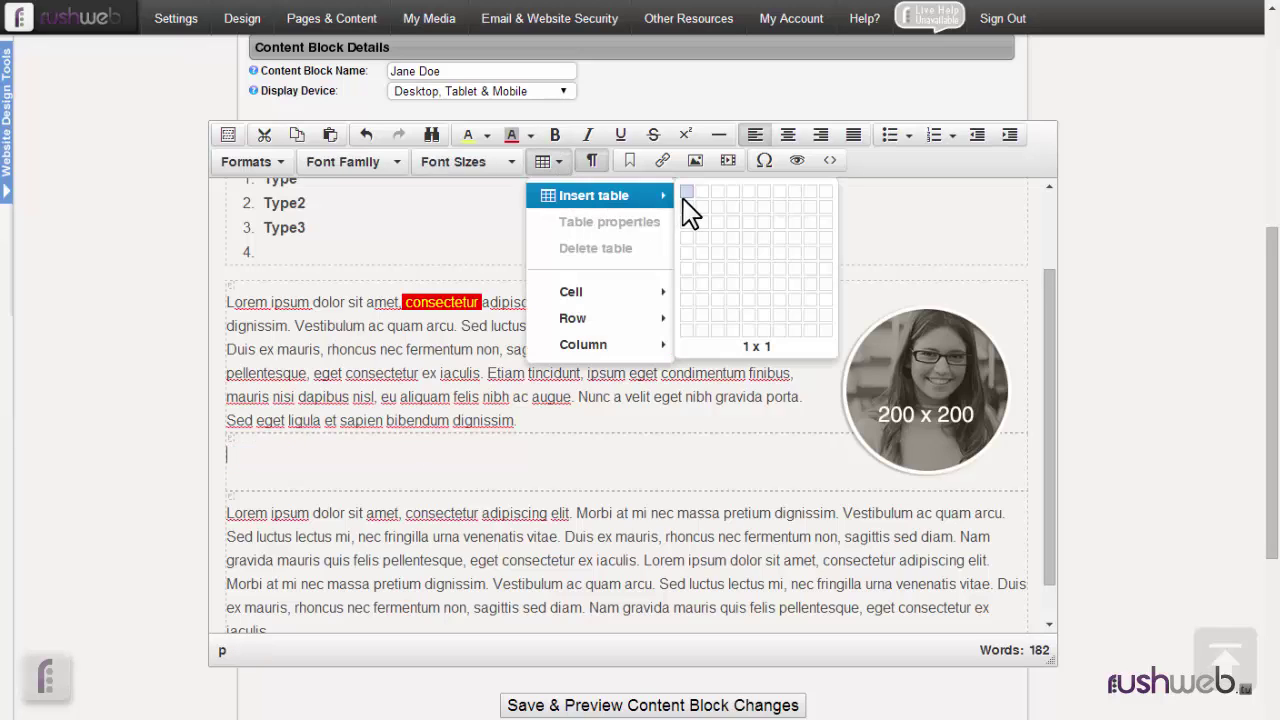
{"action": "left_click", "coordinate": [766, 238]}
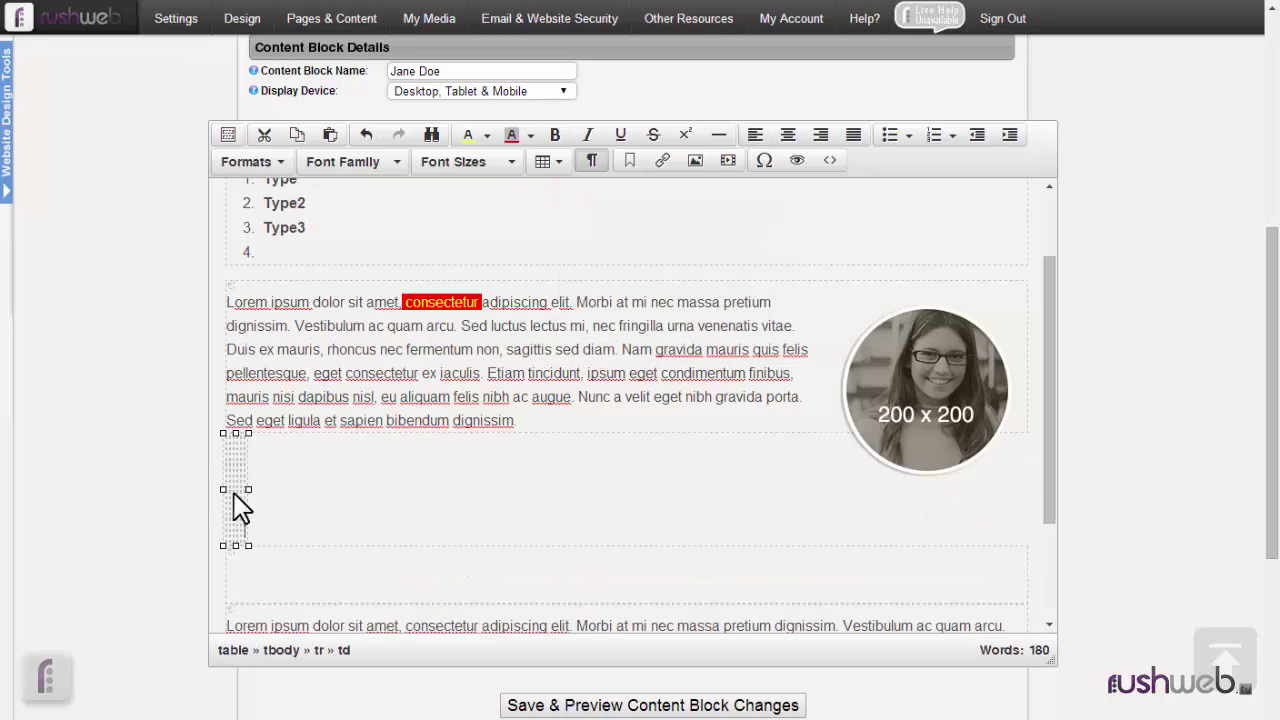
{"action": "left_click_drag", "start_coordinate": [242, 489], "coordinate": [543, 489]}
{"action": "left_click_drag", "start_coordinate": [540, 545], "coordinate": [551, 581]}
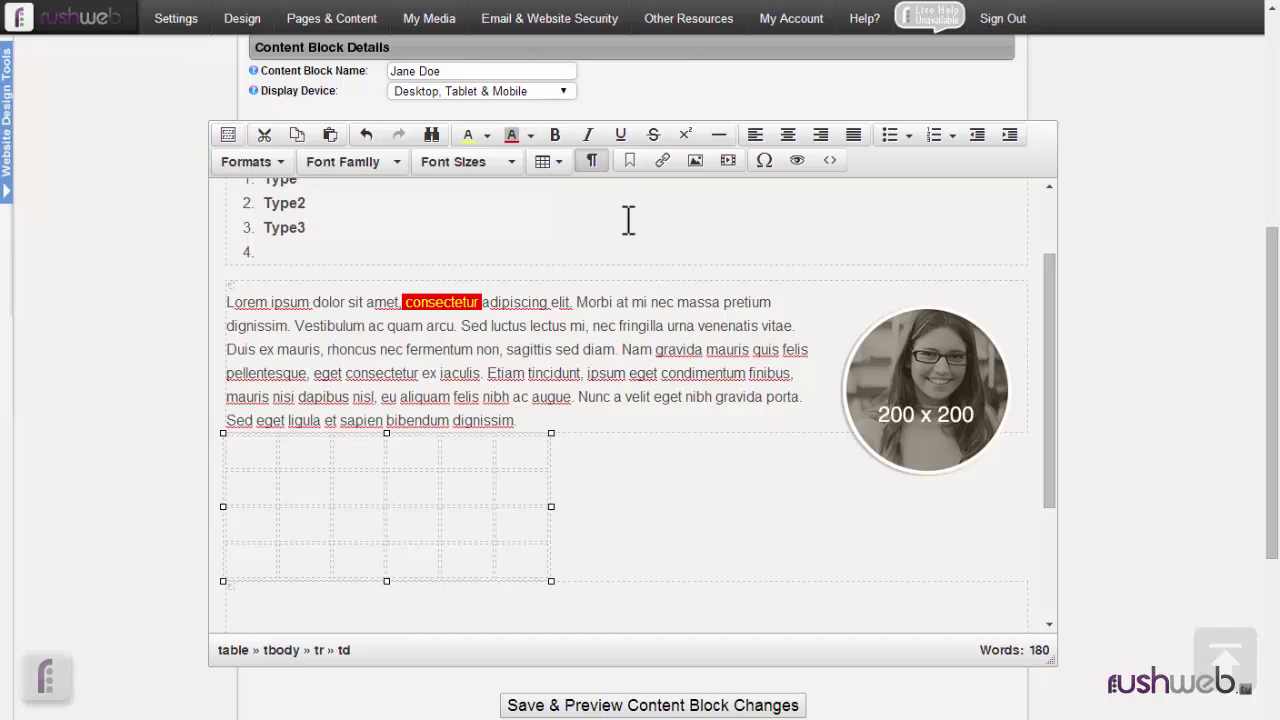
Step: Enter "Topic A - Topic B - Topic C" in the empty paragraph at the start of the block and select "Topic B"
{"action": "scroll", "coordinate": [1048, 209], "scroll_direction": "up", "scroll_amount": 1}
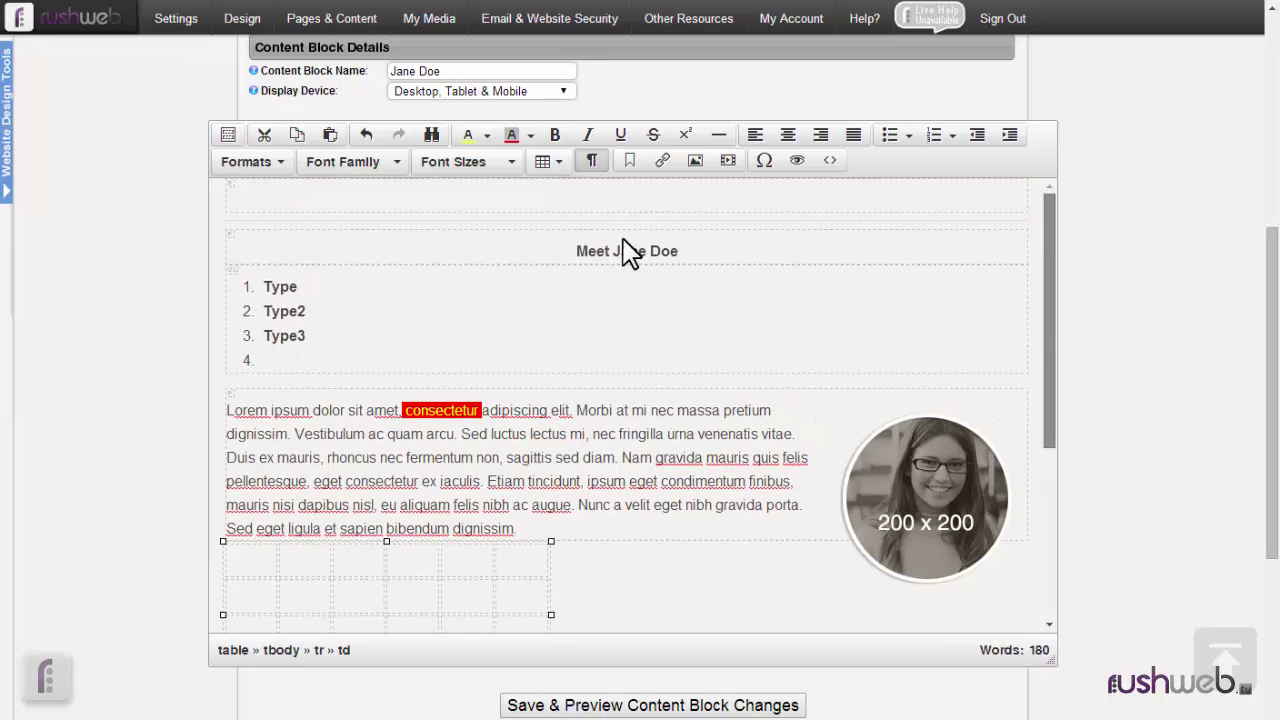
{"action": "left_click", "coordinate": [318, 199]}
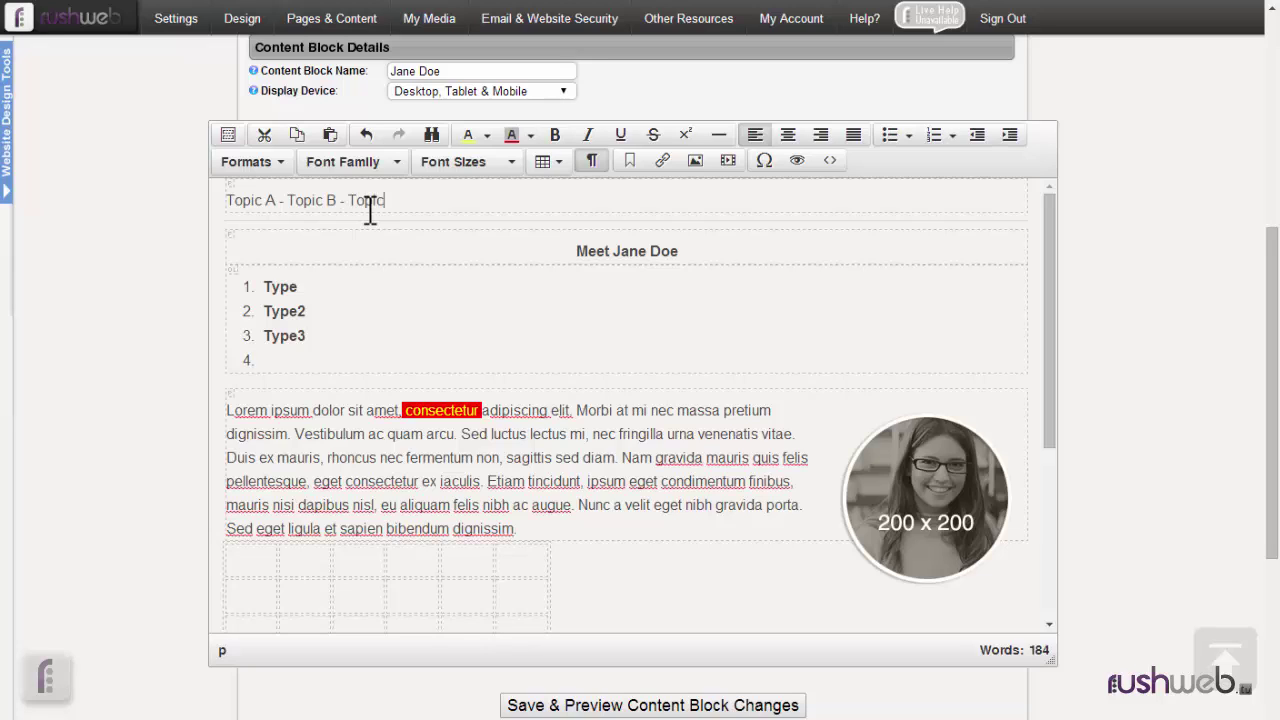
{"action": "left_click", "coordinate": [291, 200]}
{"action": "left_click", "coordinate": [336, 200], "text": "shift"}
{"action": "scroll", "coordinate": [1052, 420], "scroll_direction": "down", "scroll_amount": 1}
{"action": "scroll", "coordinate": [1055, 550], "scroll_direction": "down", "scroll_amount": 5}
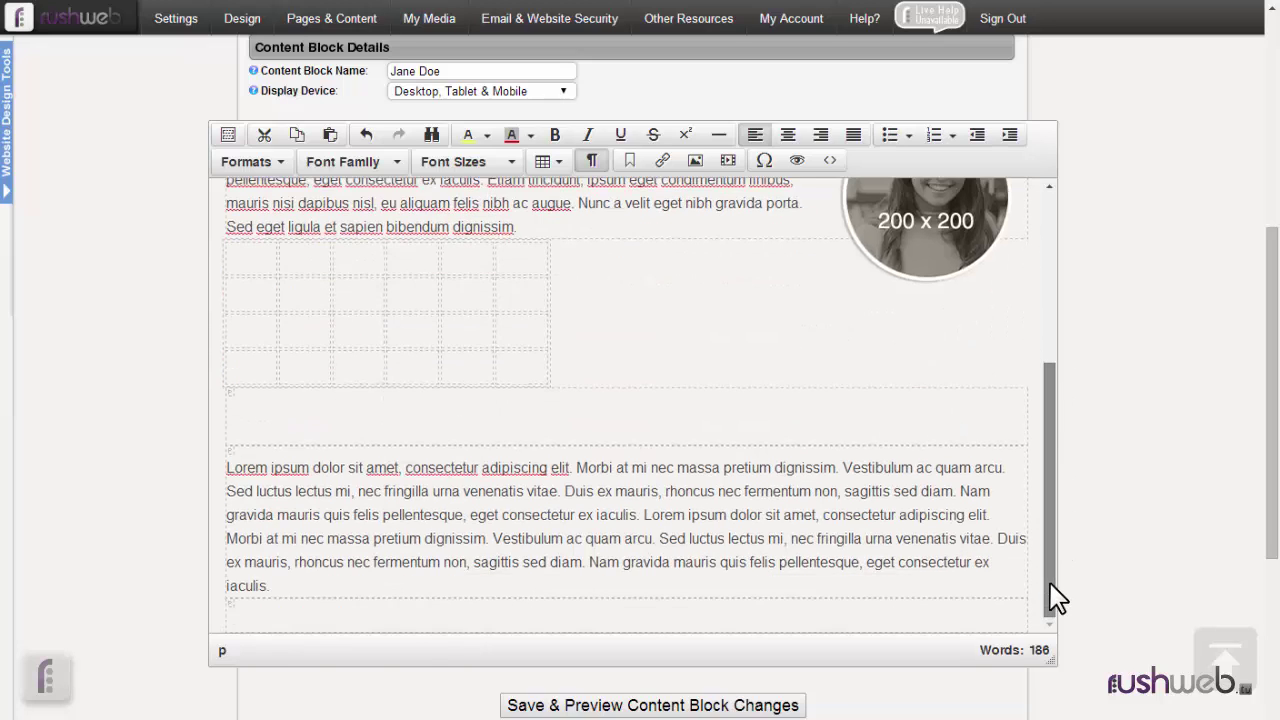
{"action": "left_click_drag", "start_coordinate": [1051, 497], "coordinate": [1040, 234]}
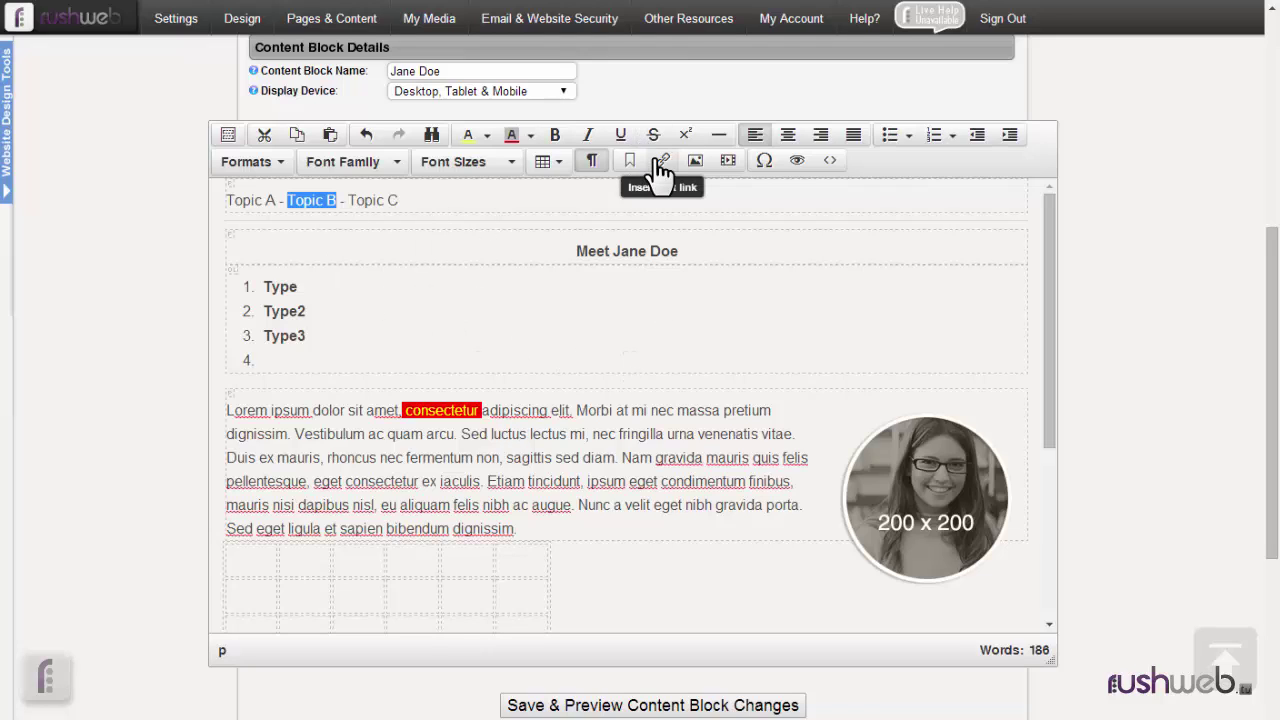
Step: Link the word "Morbi" in the bio paragraph to the "Come See Us Any Time" page, opening in the same page
{"action": "double_click", "coordinate": [594, 410]}
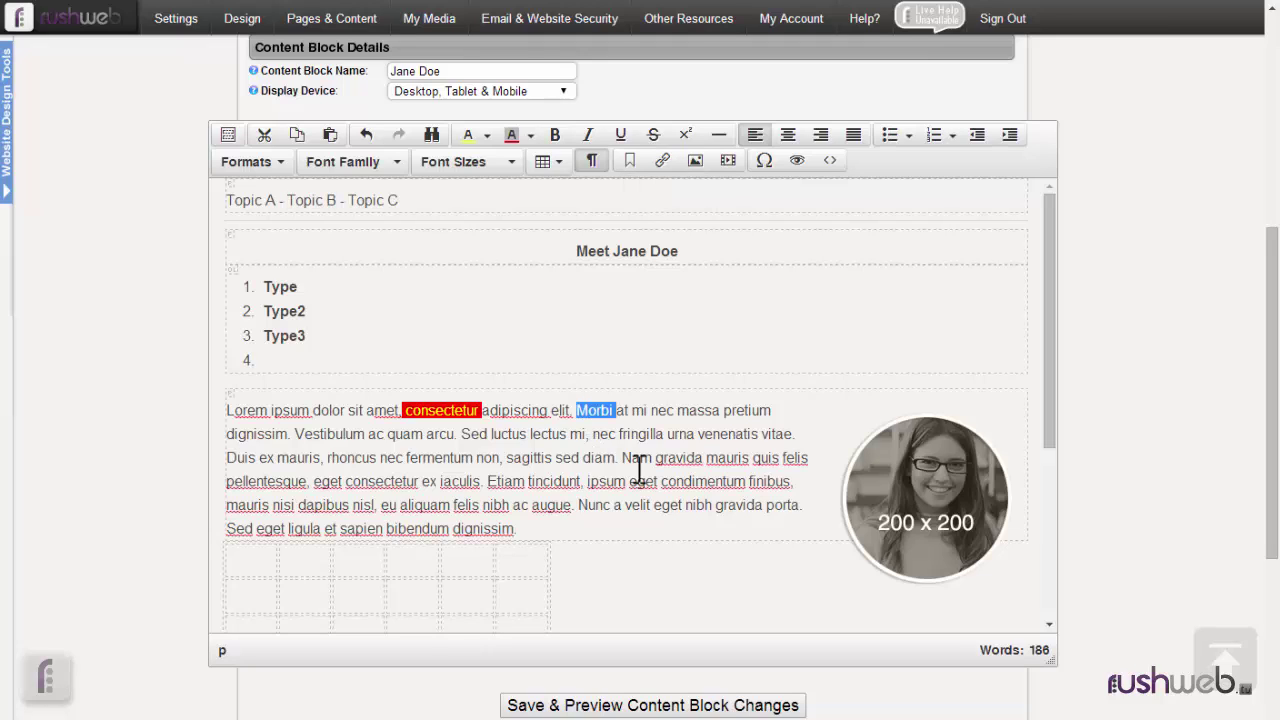
{"action": "left_click", "coordinate": [662, 166]}
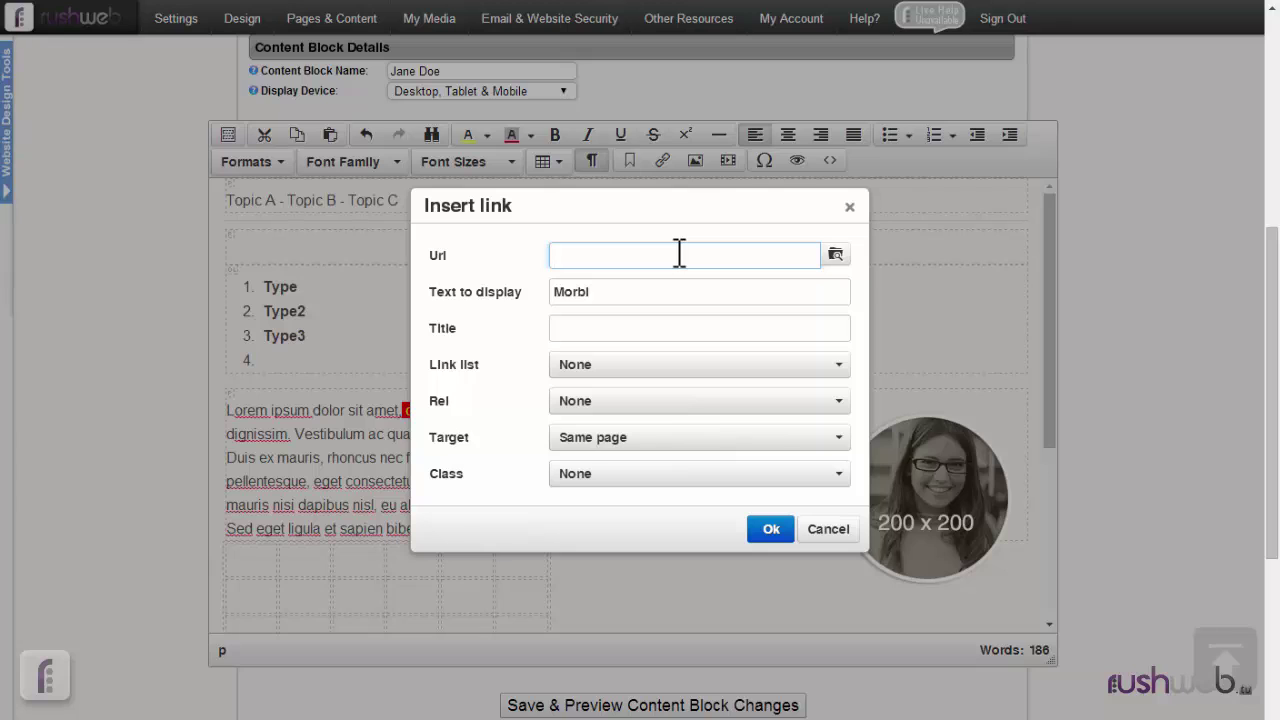
{"action": "left_click", "coordinate": [666, 370]}
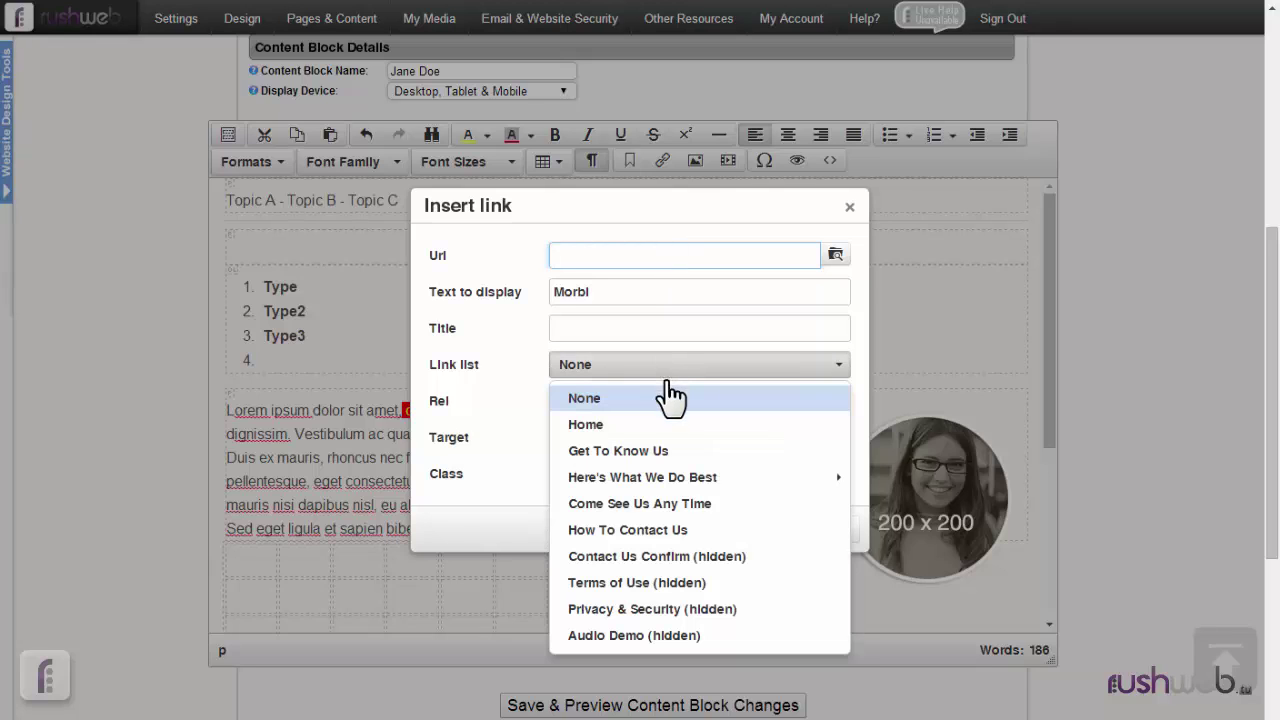
{"action": "mouse_move", "coordinate": [680, 474]}
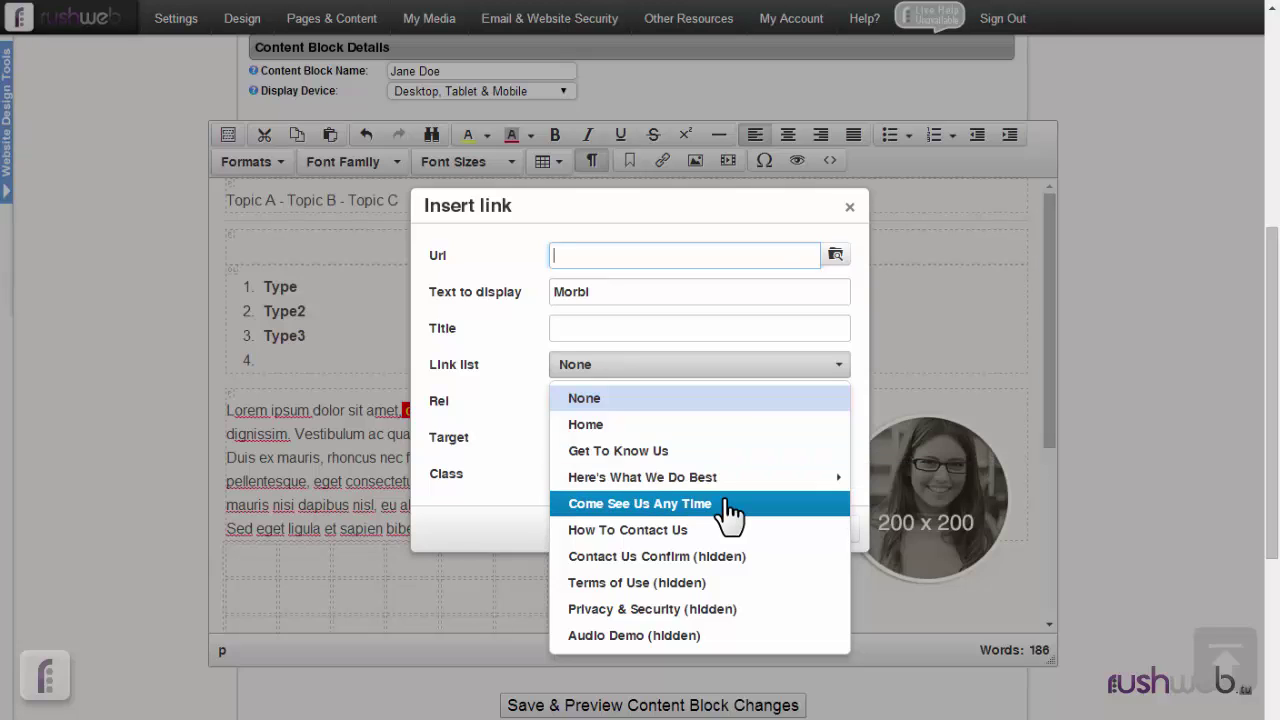
{"action": "left_click", "coordinate": [724, 504]}
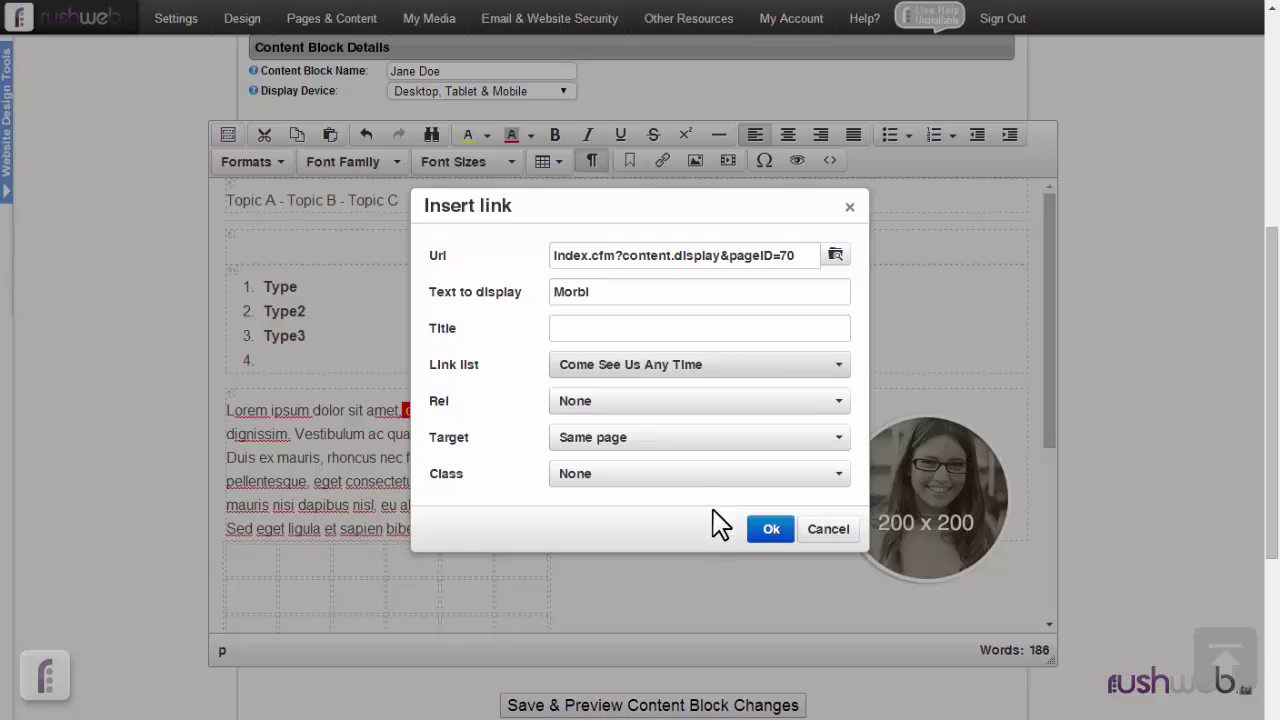
{"action": "left_click", "coordinate": [770, 531]}
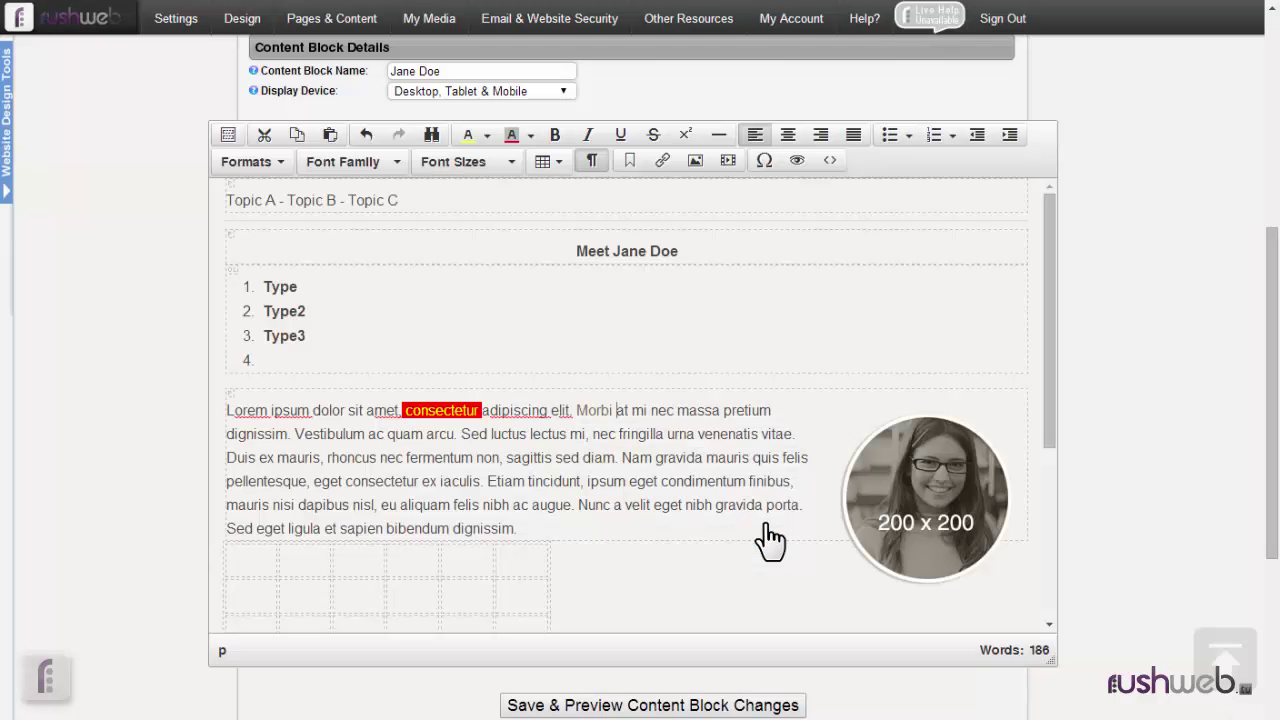
Step: Review the link settings of the word "Morbi" in the bio paragraph and leave them as they are
{"action": "left_click", "coordinate": [592, 408]}
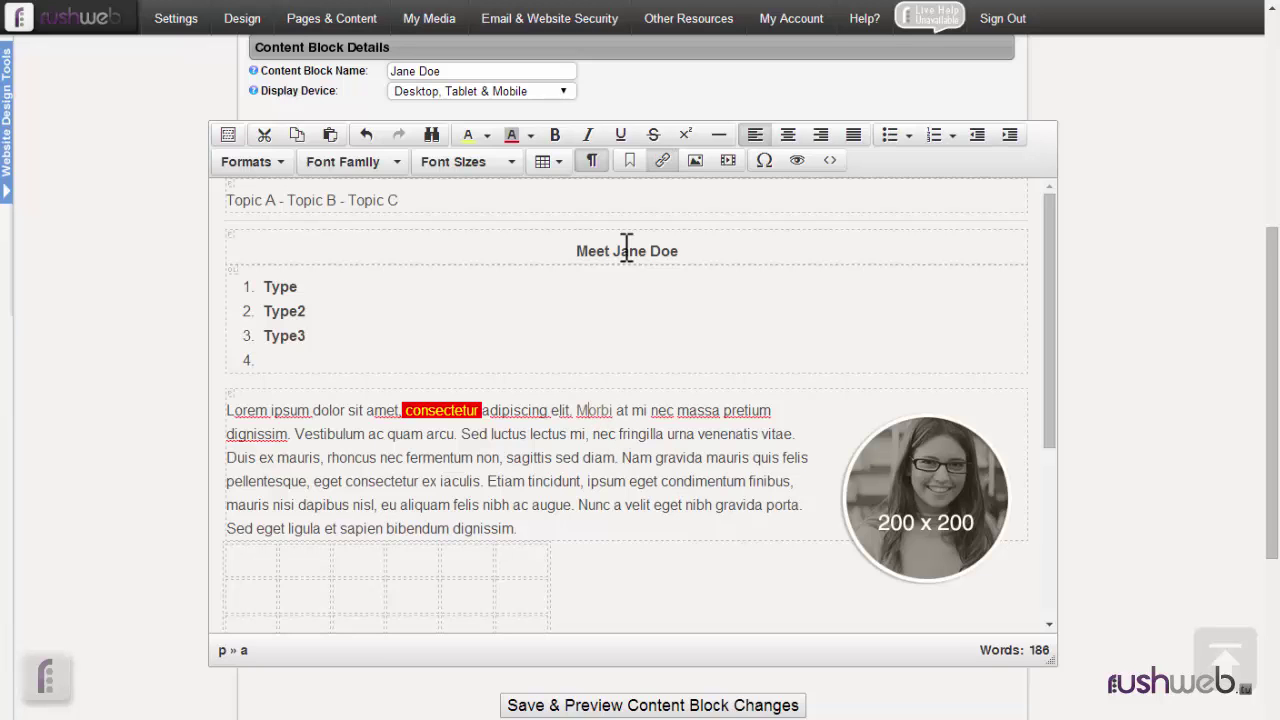
{"action": "left_click", "coordinate": [662, 162]}
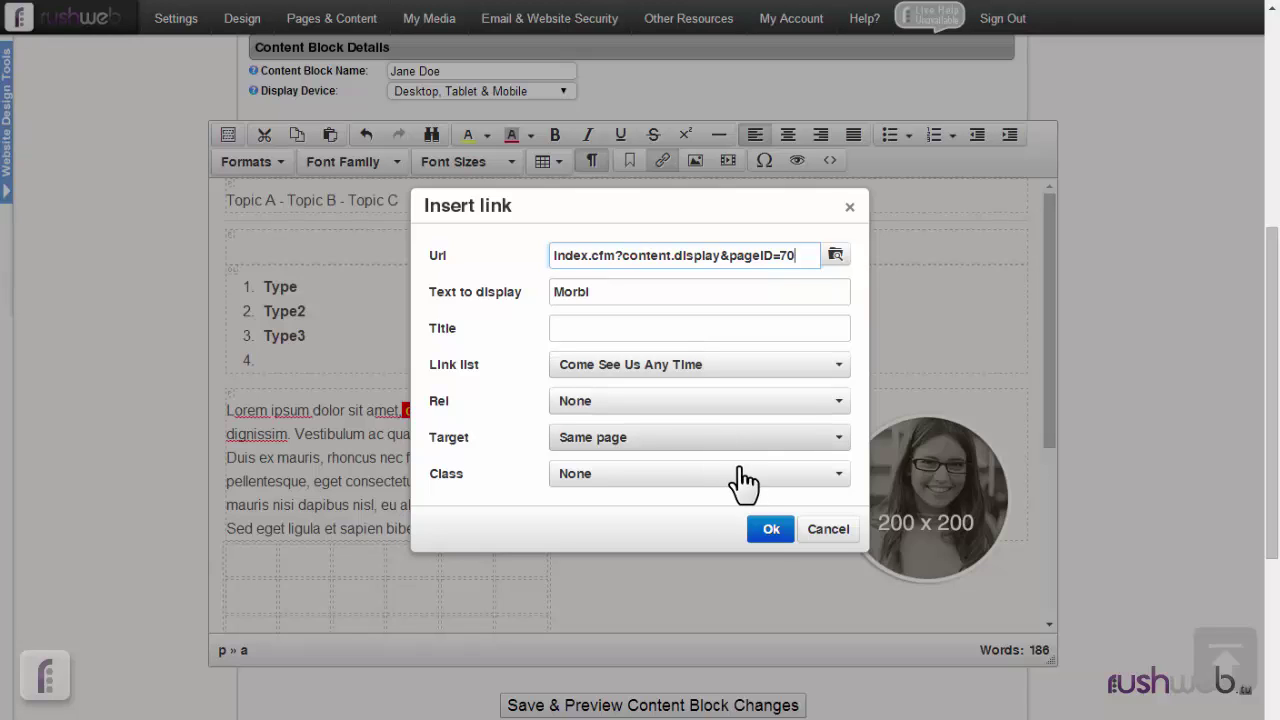
{"action": "left_click", "coordinate": [825, 535]}
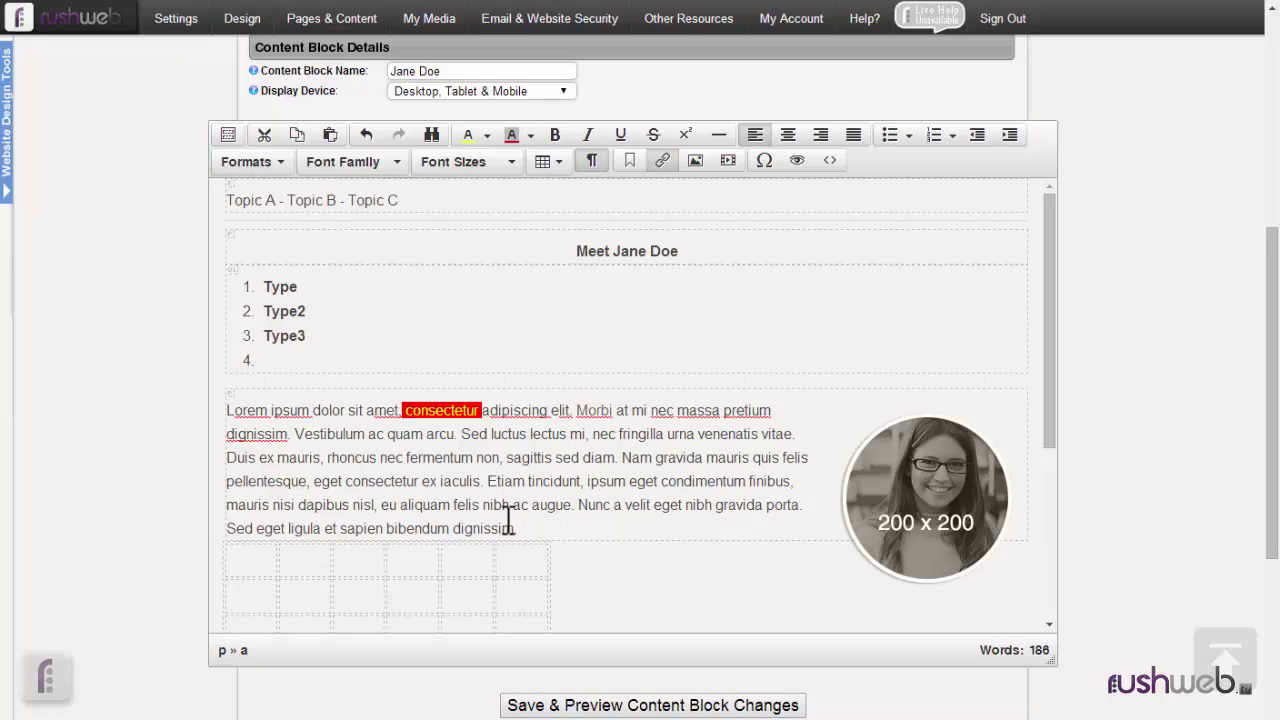
Step: Look over the image insertion options, including the source file browser, from the empty fourth list item without inserting an image
{"action": "left_click", "coordinate": [231, 410]}
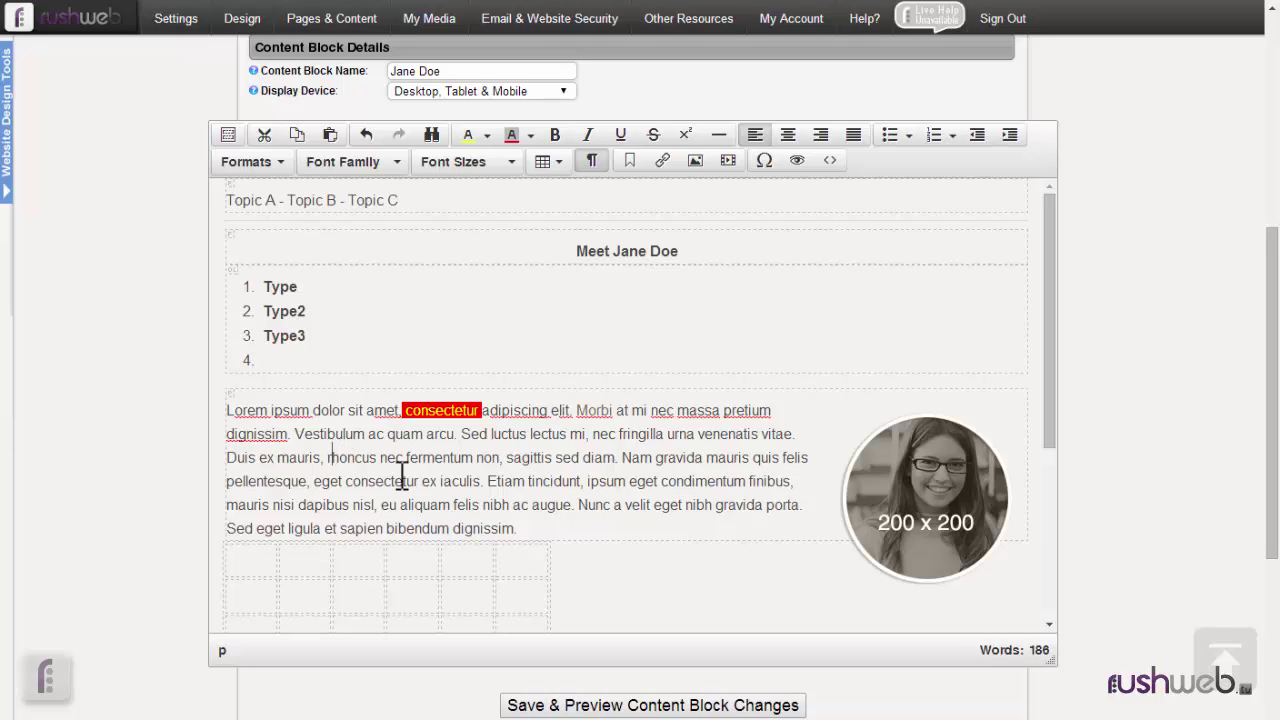
{"action": "left_click", "coordinate": [336, 368]}
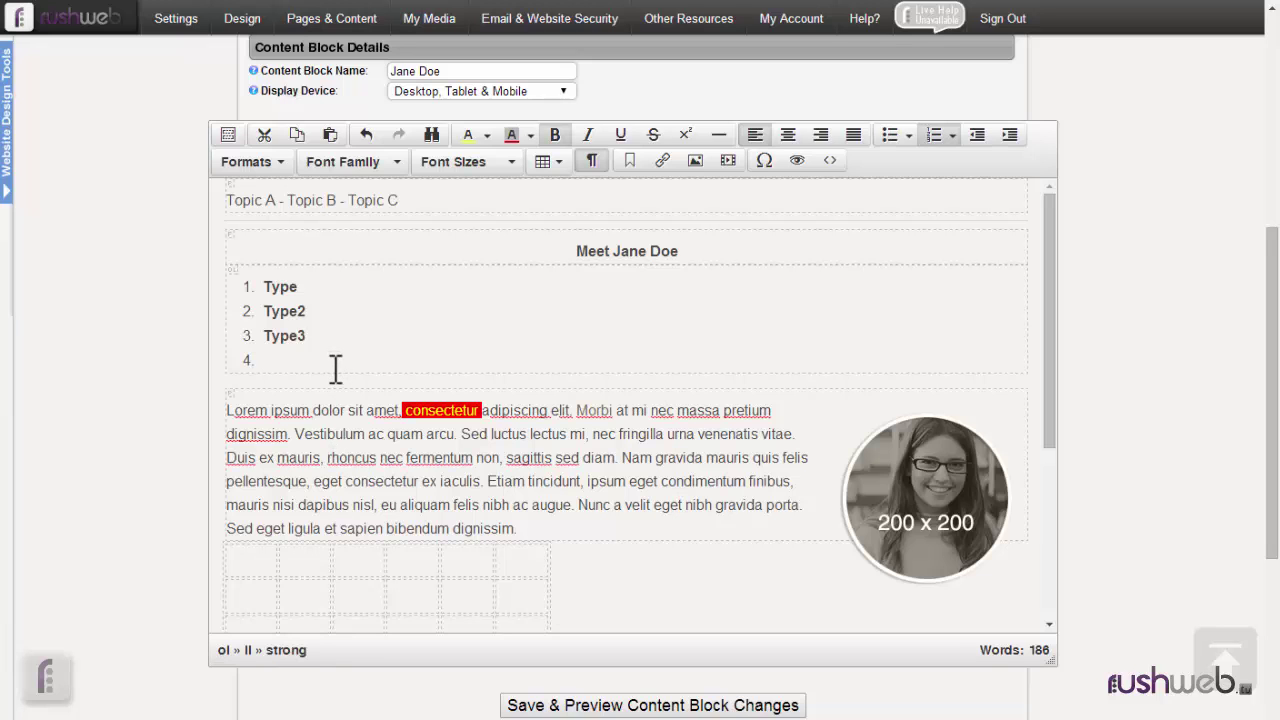
{"action": "left_click", "coordinate": [695, 161]}
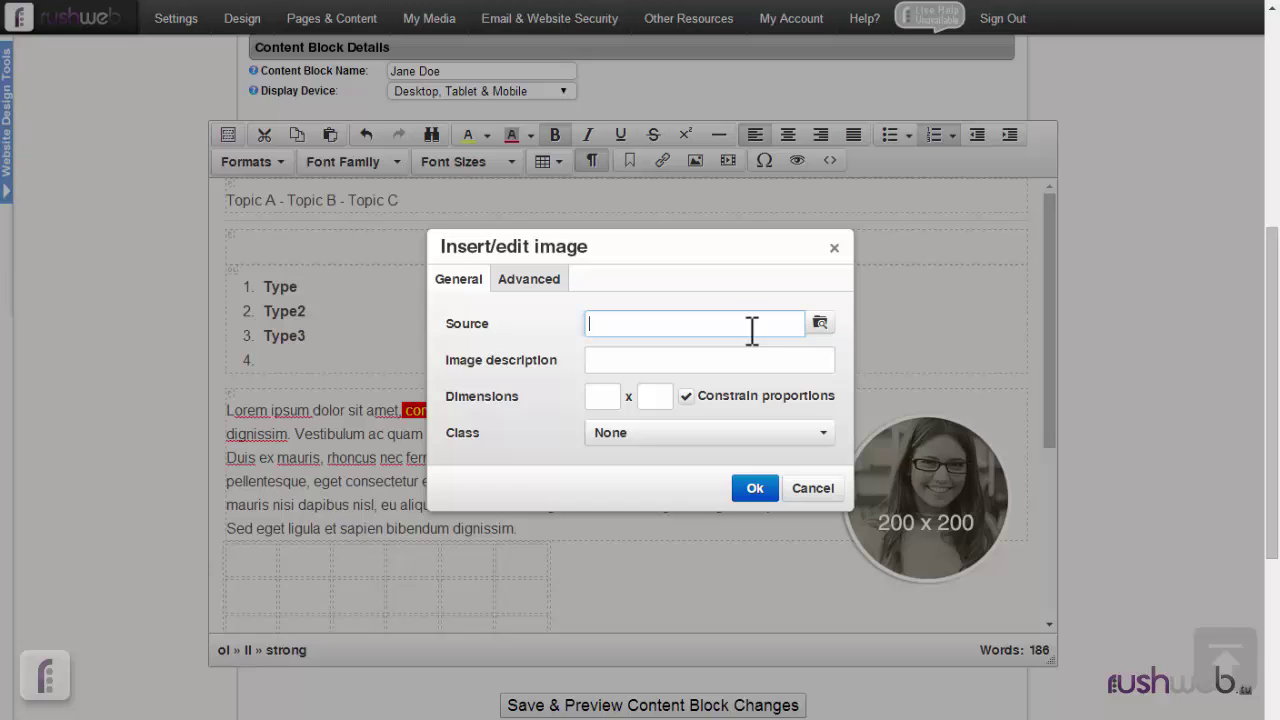
{"action": "left_click", "coordinate": [819, 332]}
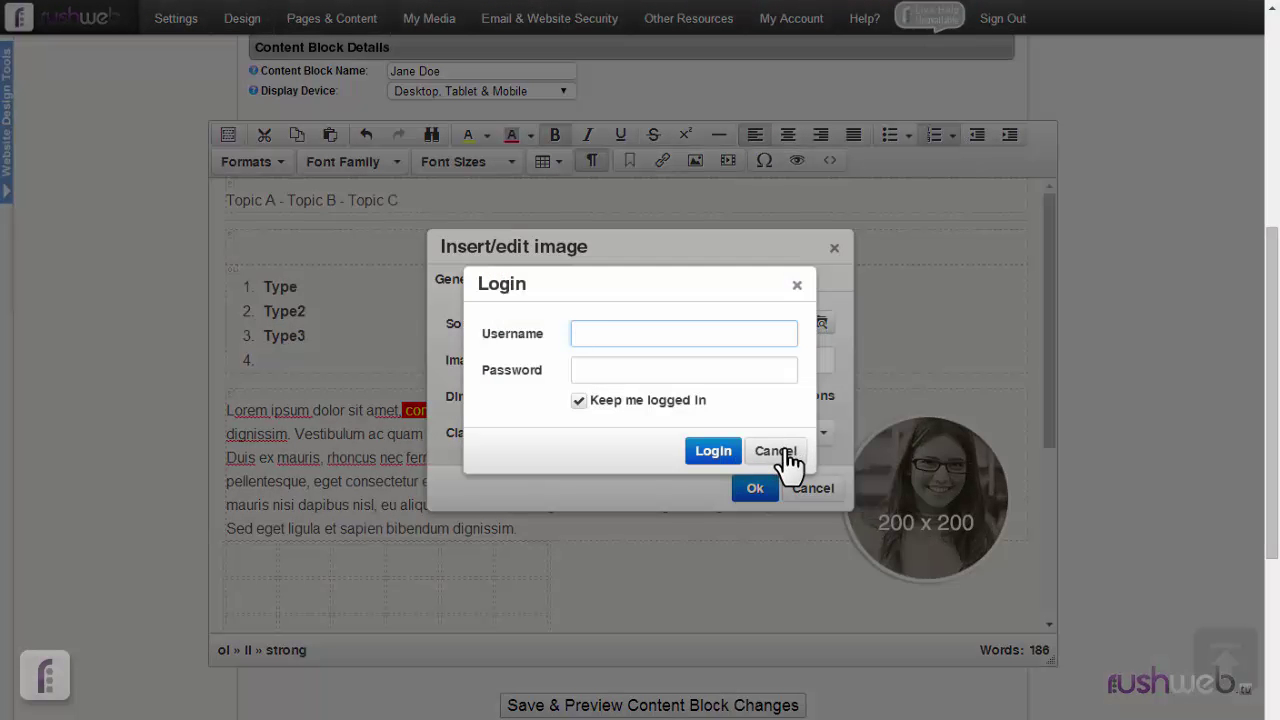
{"action": "left_click", "coordinate": [776, 451]}
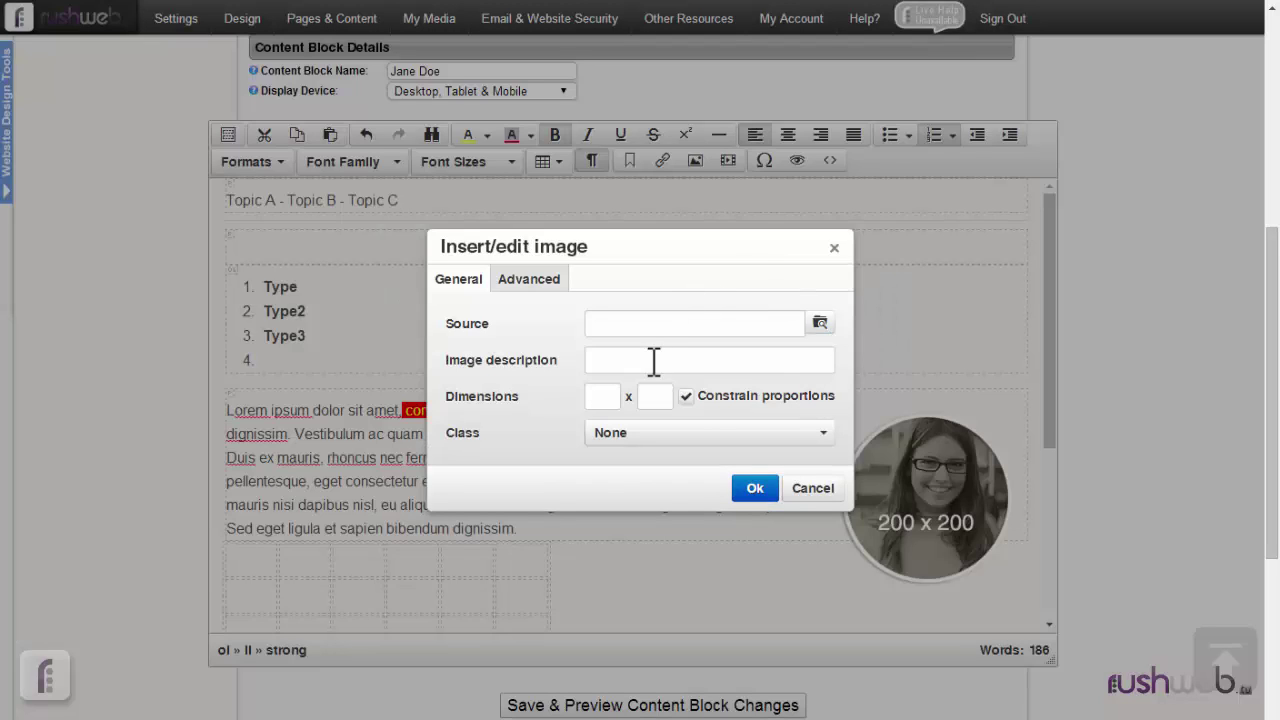
{"action": "left_click", "coordinate": [814, 490]}
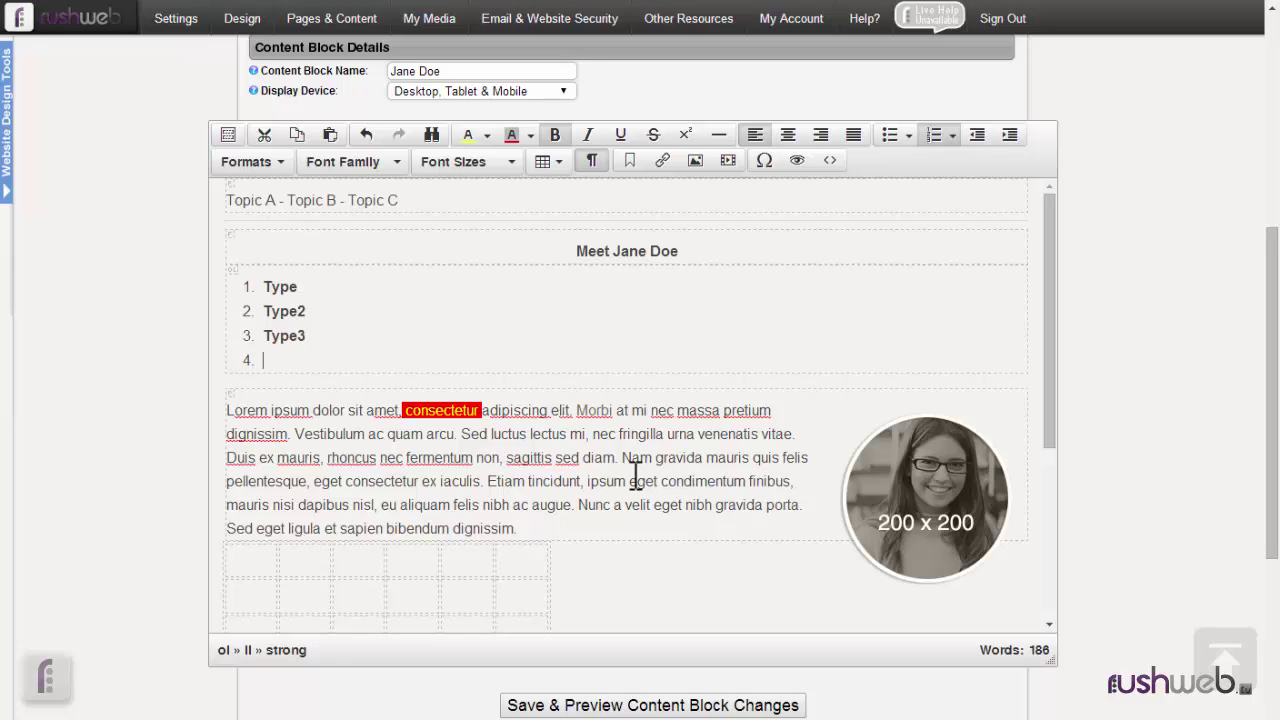
Step: Look over the video insertion options, including the embed code entry, without inserting a video
{"action": "left_click", "coordinate": [726, 164]}
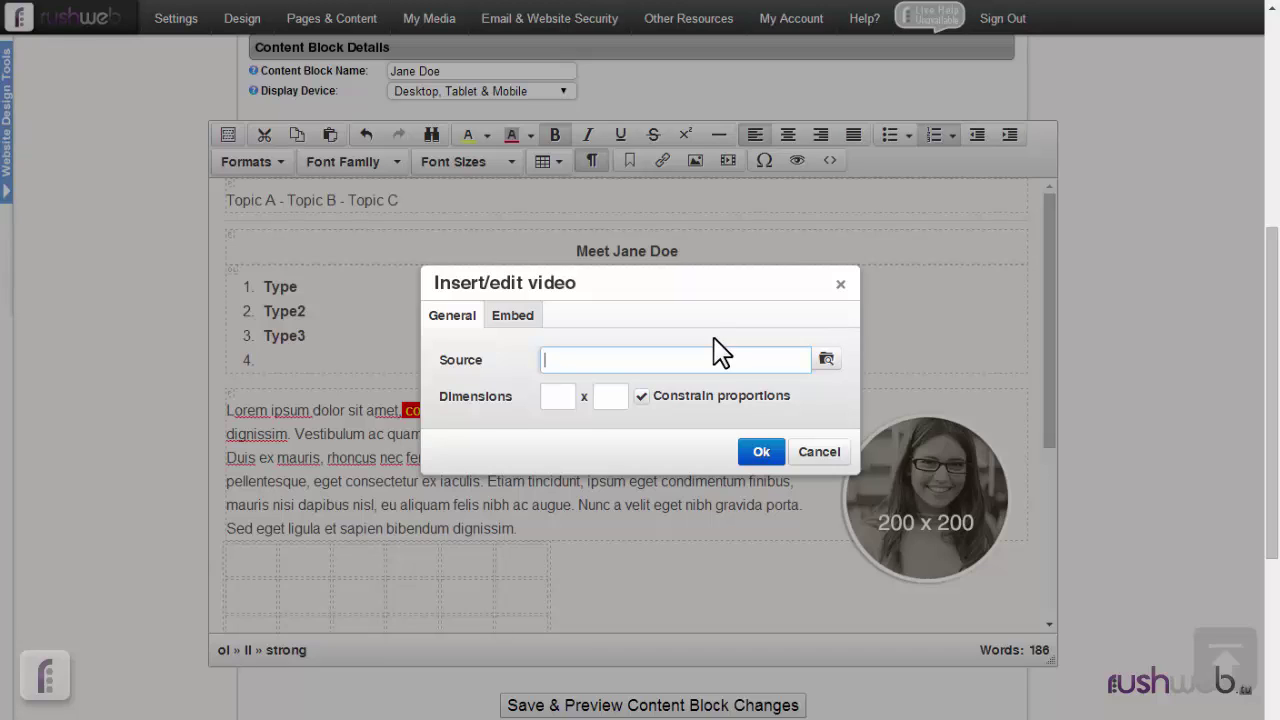
{"action": "left_click", "coordinate": [512, 316]}
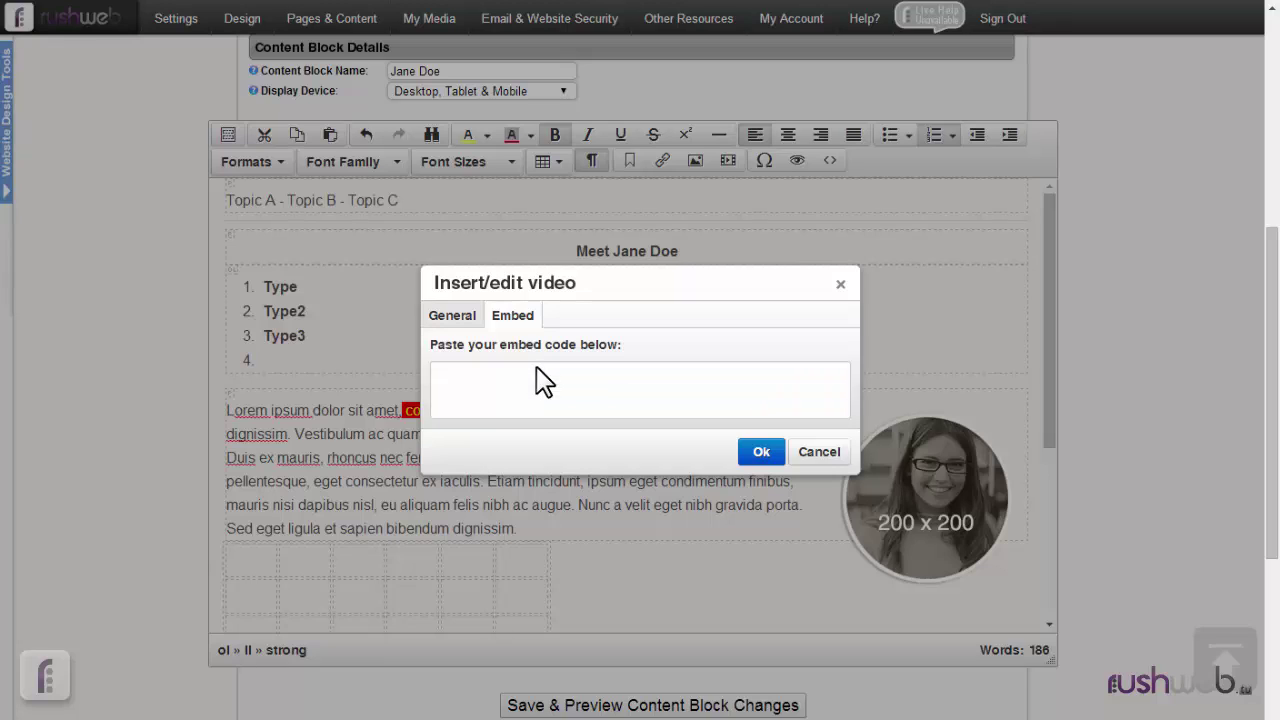
{"action": "left_click", "coordinate": [543, 378]}
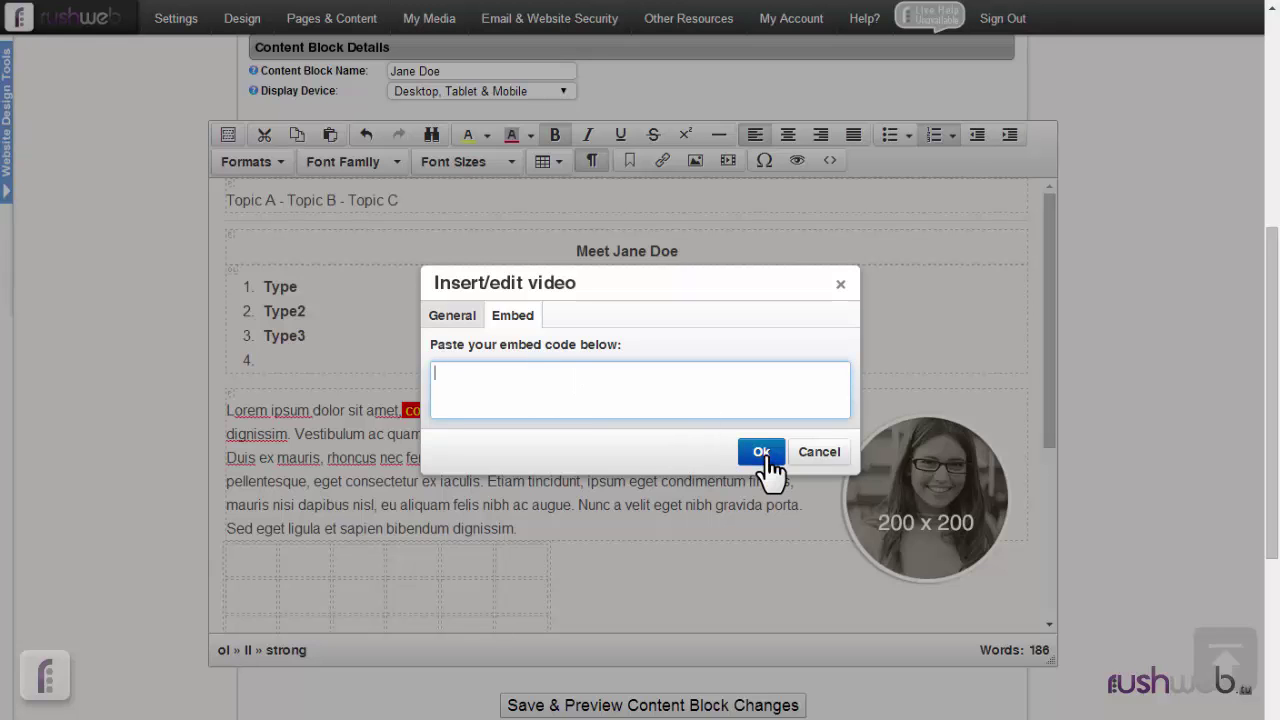
{"action": "left_click", "coordinate": [812, 456]}
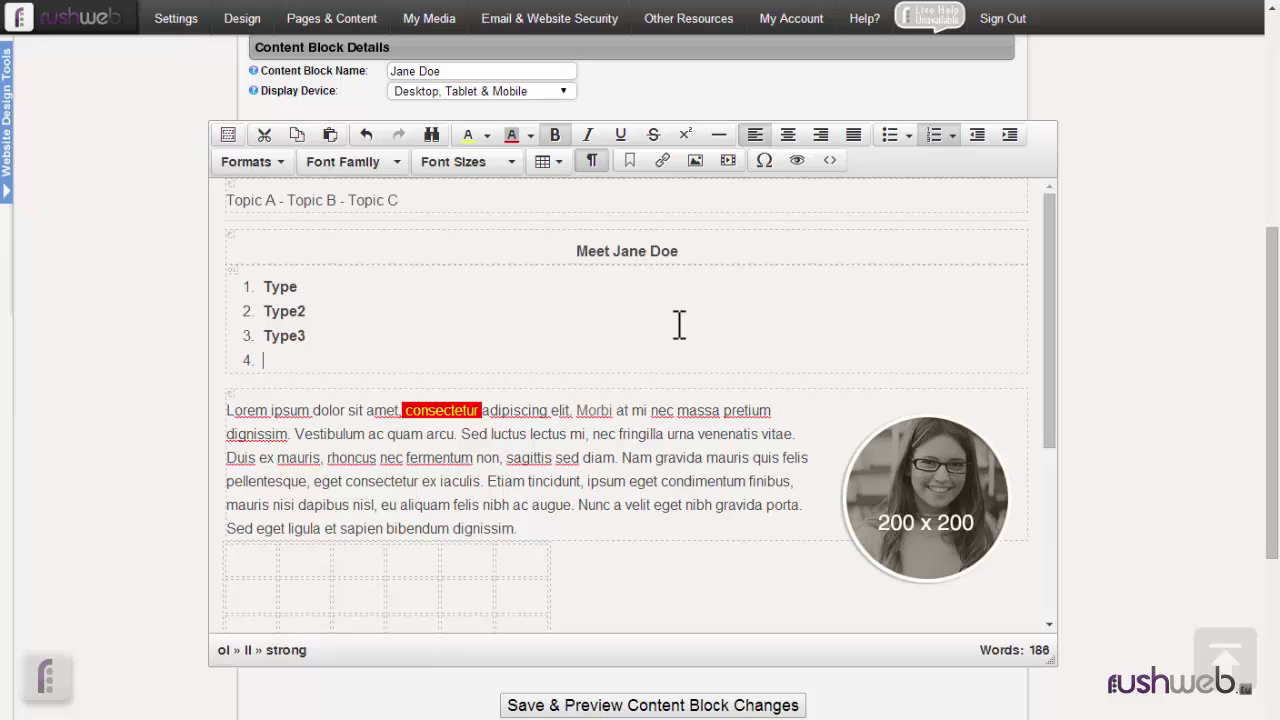
Step: Insert the ® special character in the empty fourth item of the numbered list
{"action": "left_click", "coordinate": [763, 162]}
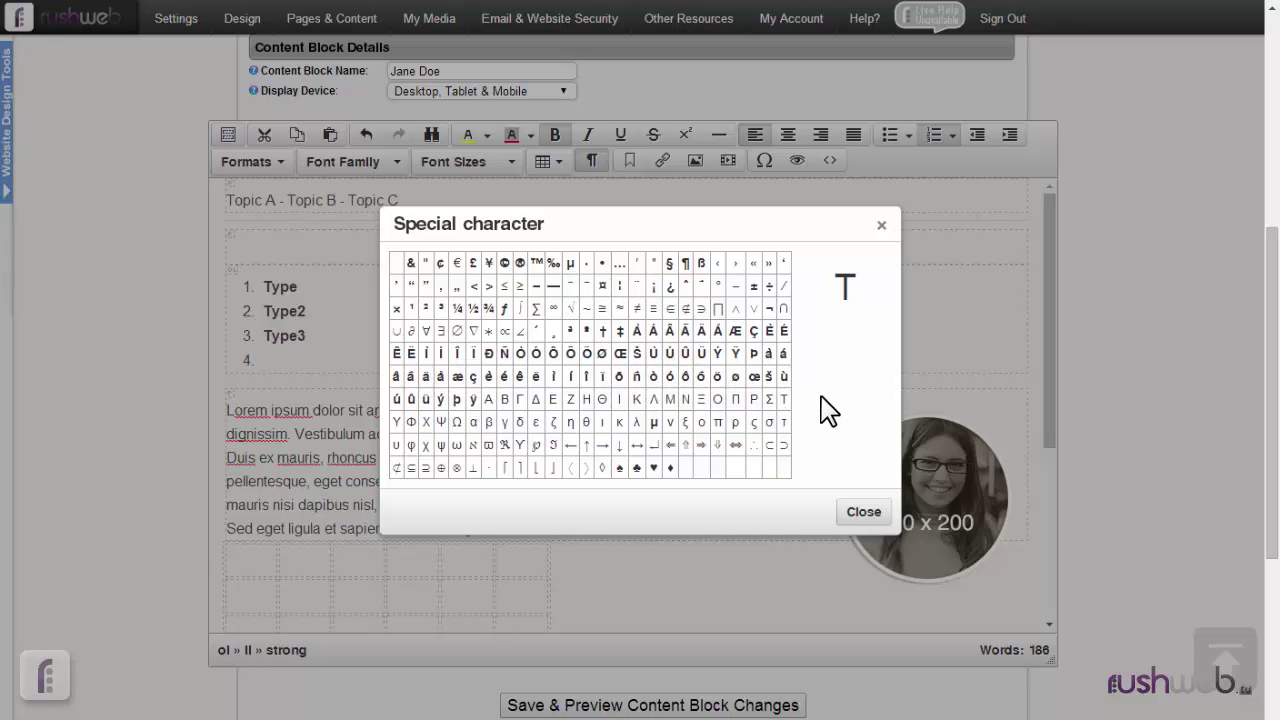
{"action": "left_click", "coordinate": [520, 263]}
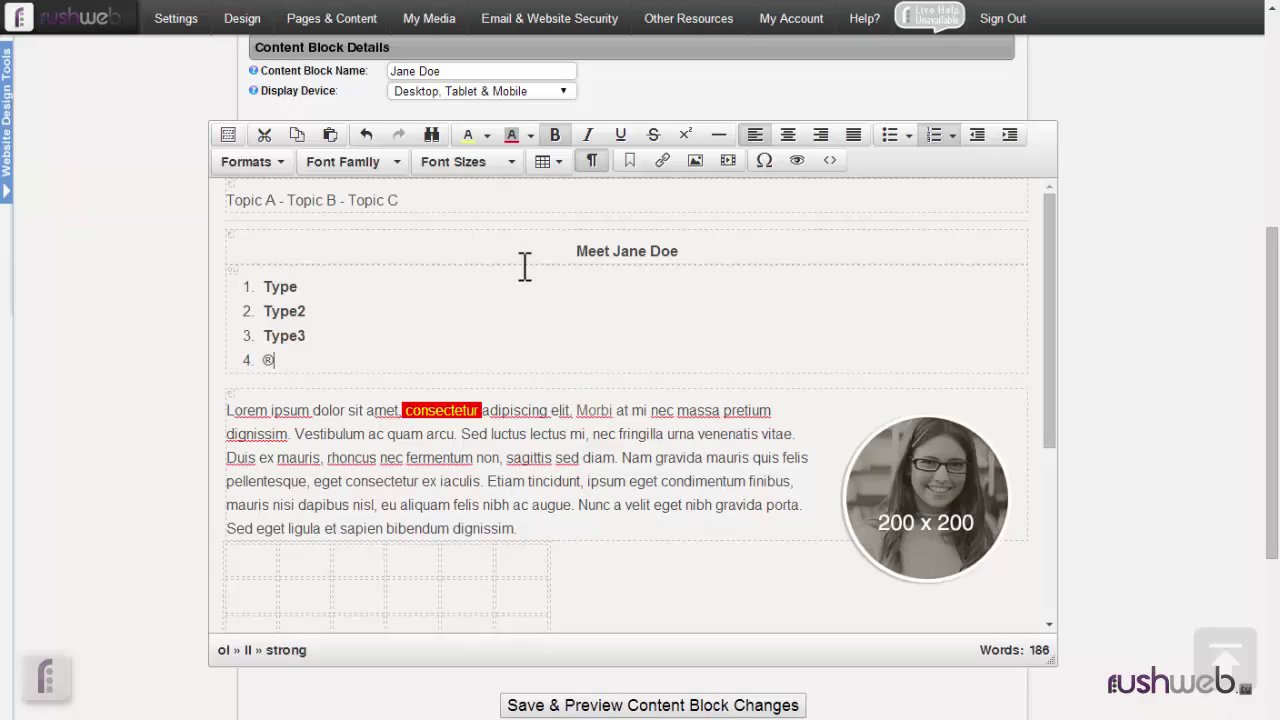
{"action": "left_click", "coordinate": [265, 360]}
Step: Try hiding the block outlines in the editor and show them again
{"action": "left_click", "coordinate": [591, 163]}
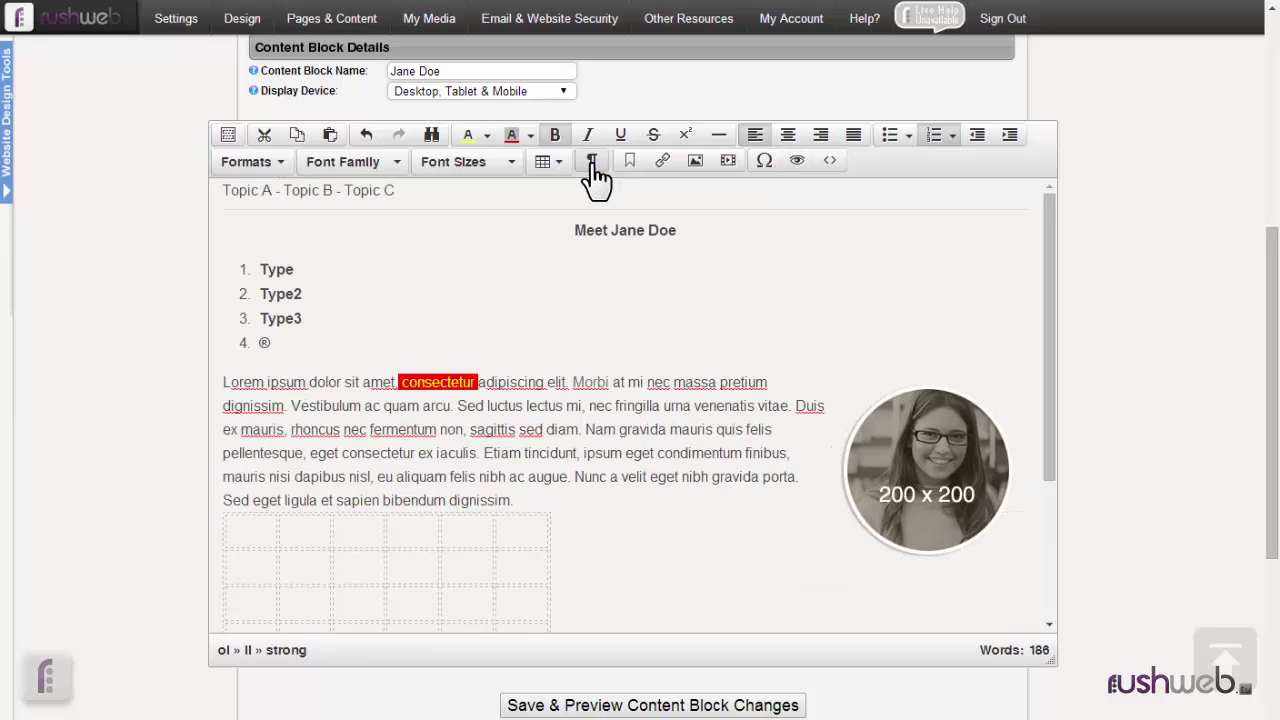
{"action": "left_click", "coordinate": [591, 163]}
{"action": "left_click", "coordinate": [591, 163]}
{"action": "left_click", "coordinate": [591, 163]}
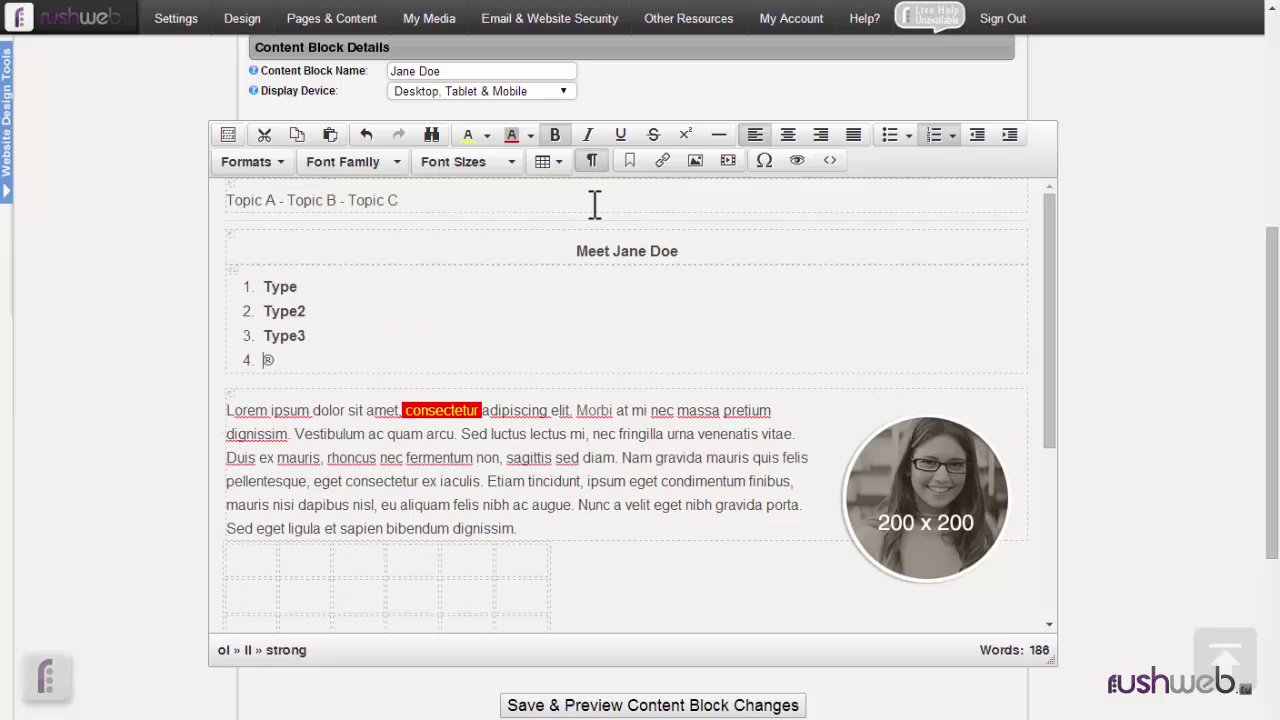
Step: Preview the content block, and look through its HTML source code without changing it
{"action": "left_click", "coordinate": [798, 162]}
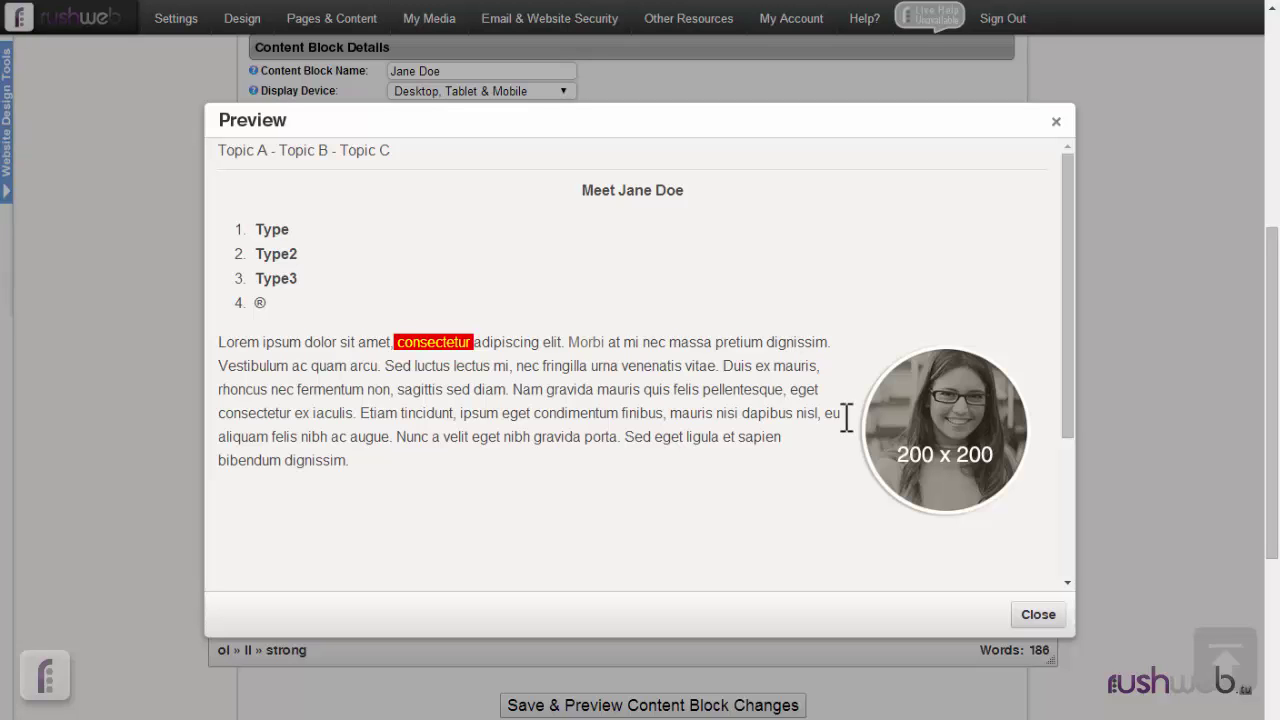
{"action": "left_click", "coordinate": [1025, 616]}
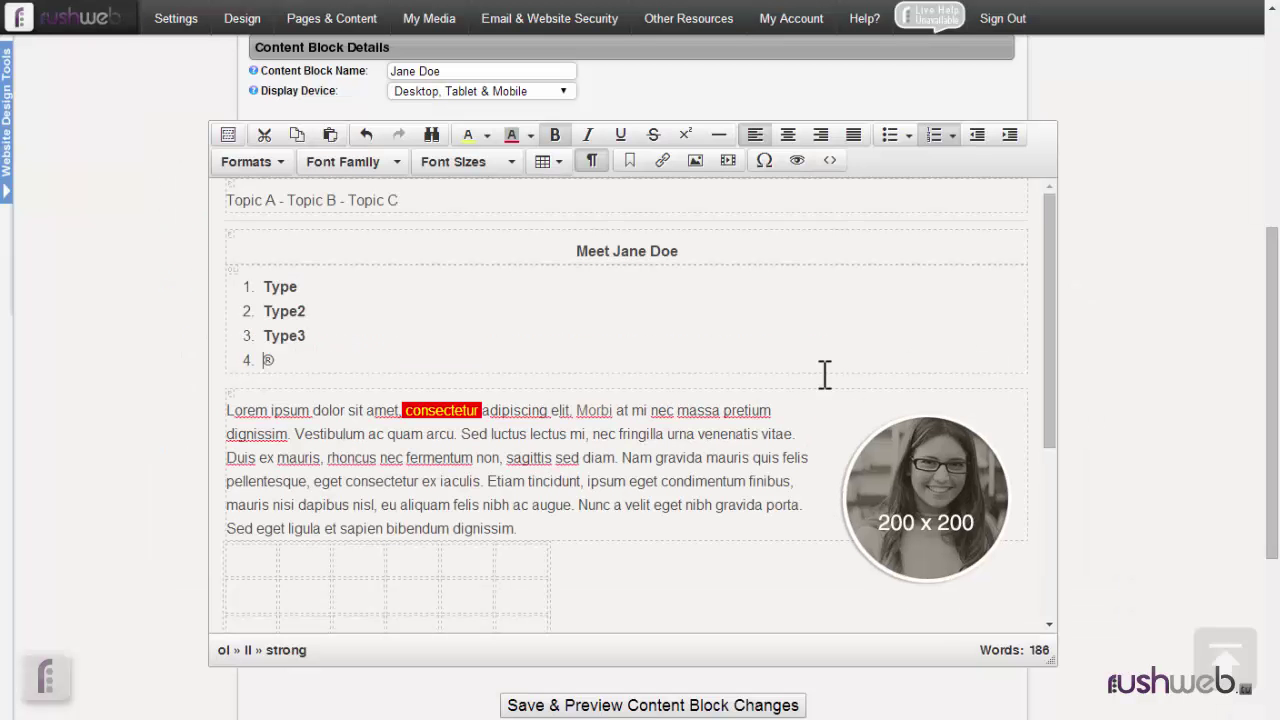
{"action": "left_click", "coordinate": [830, 170]}
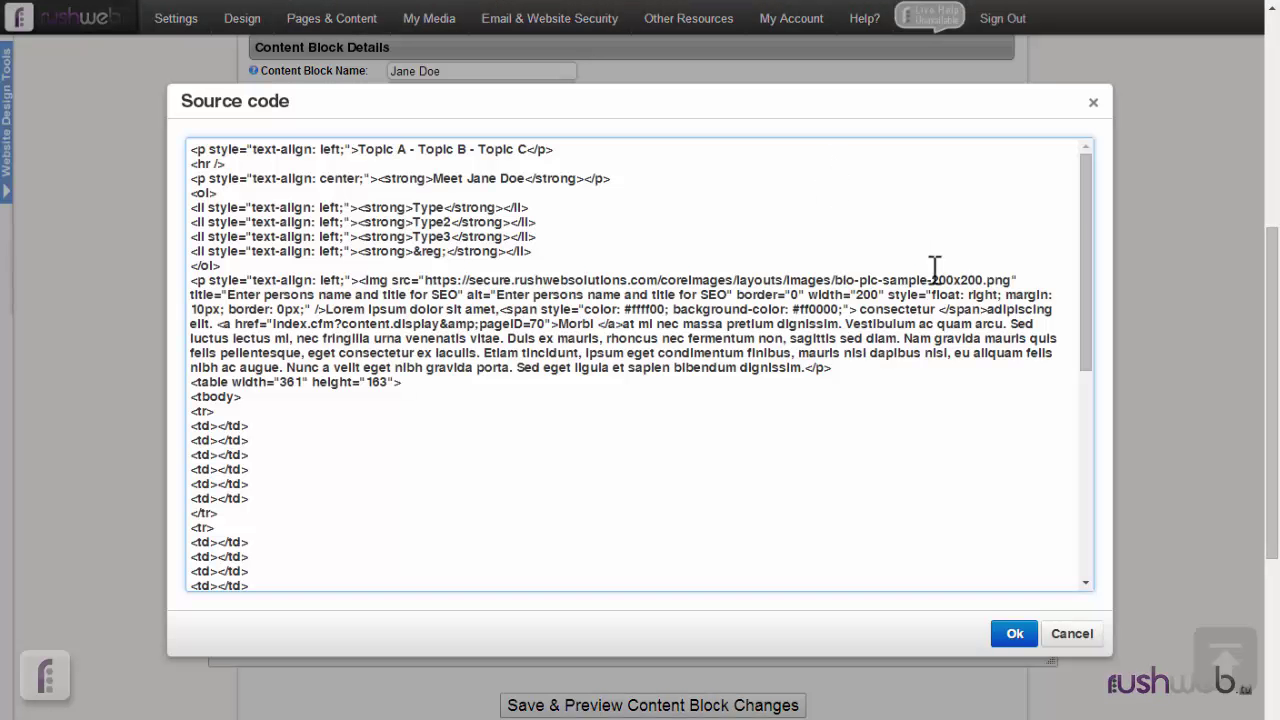
{"action": "left_click_drag", "start_coordinate": [1100, 263], "coordinate": [1100, 494]}
{"action": "scroll", "coordinate": [1075, 193], "scroll_direction": "up", "scroll_amount": 5}
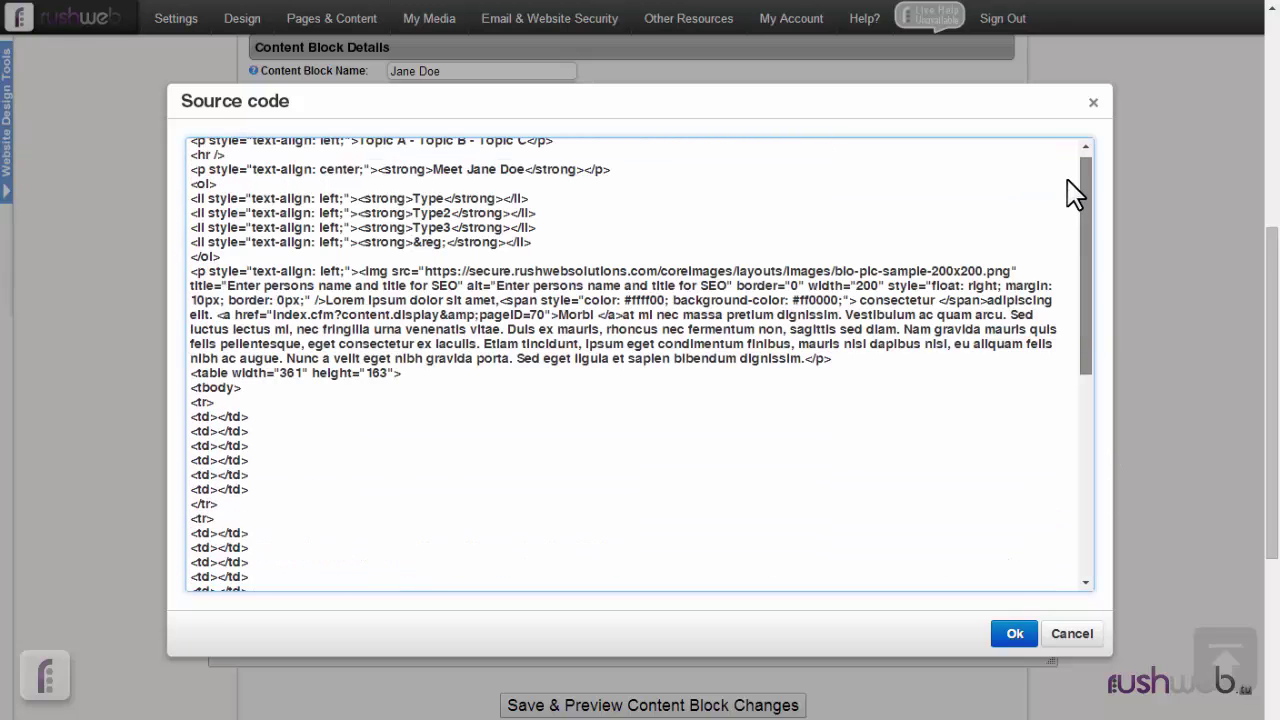
{"action": "scroll", "coordinate": [1075, 193], "scroll_direction": "up", "scroll_amount": 1}
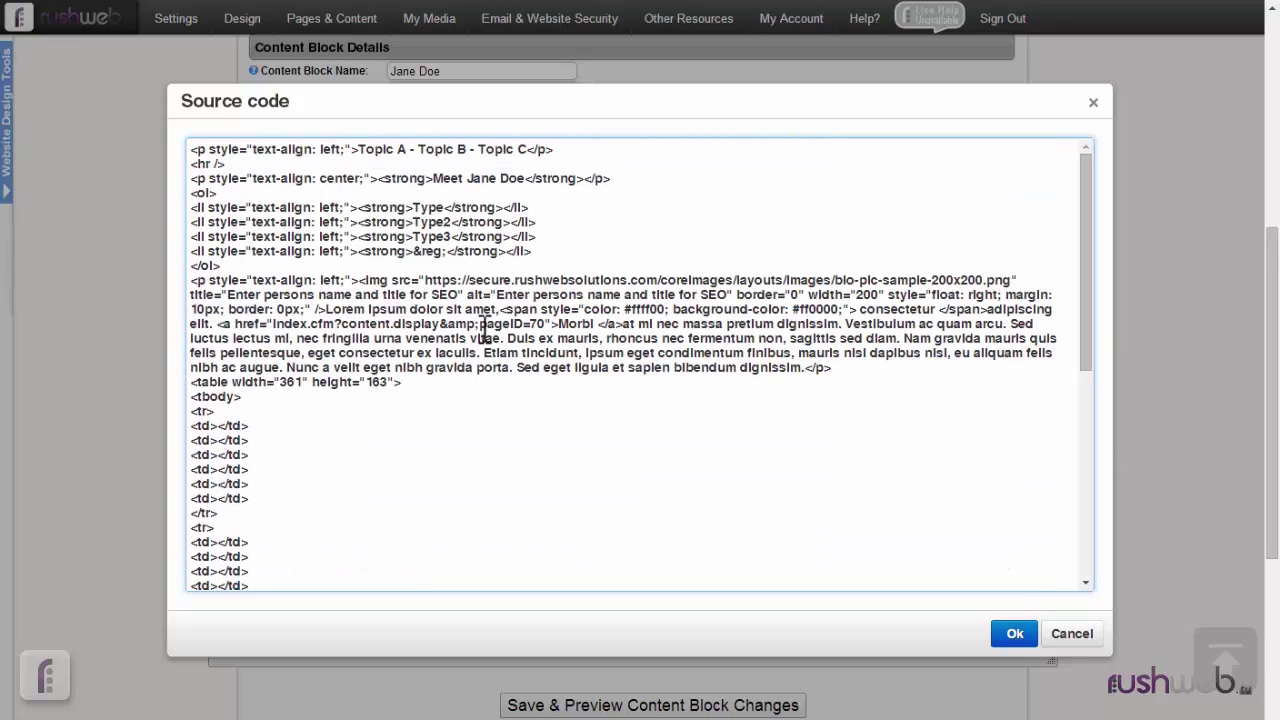
{"action": "left_click", "coordinate": [1058, 640]}
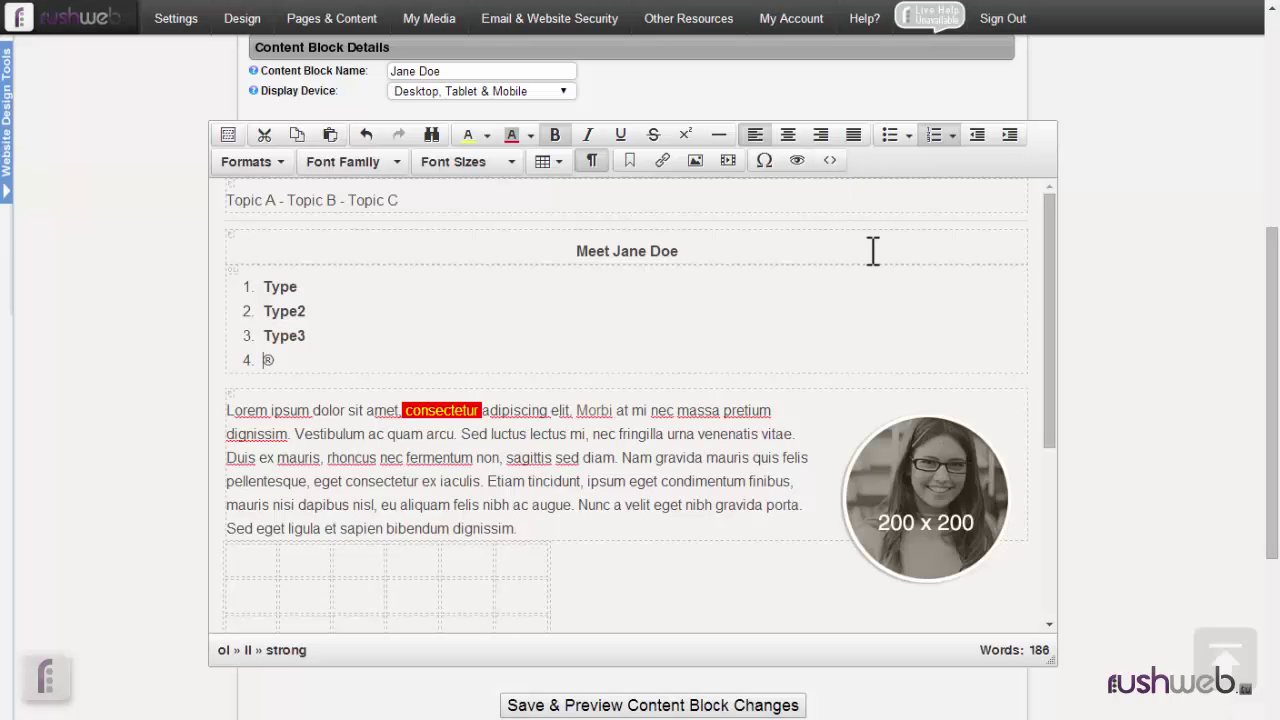
Step: Select the centred title line above the numbered list and display the available header formats
{"action": "left_click", "coordinate": [282, 172]}
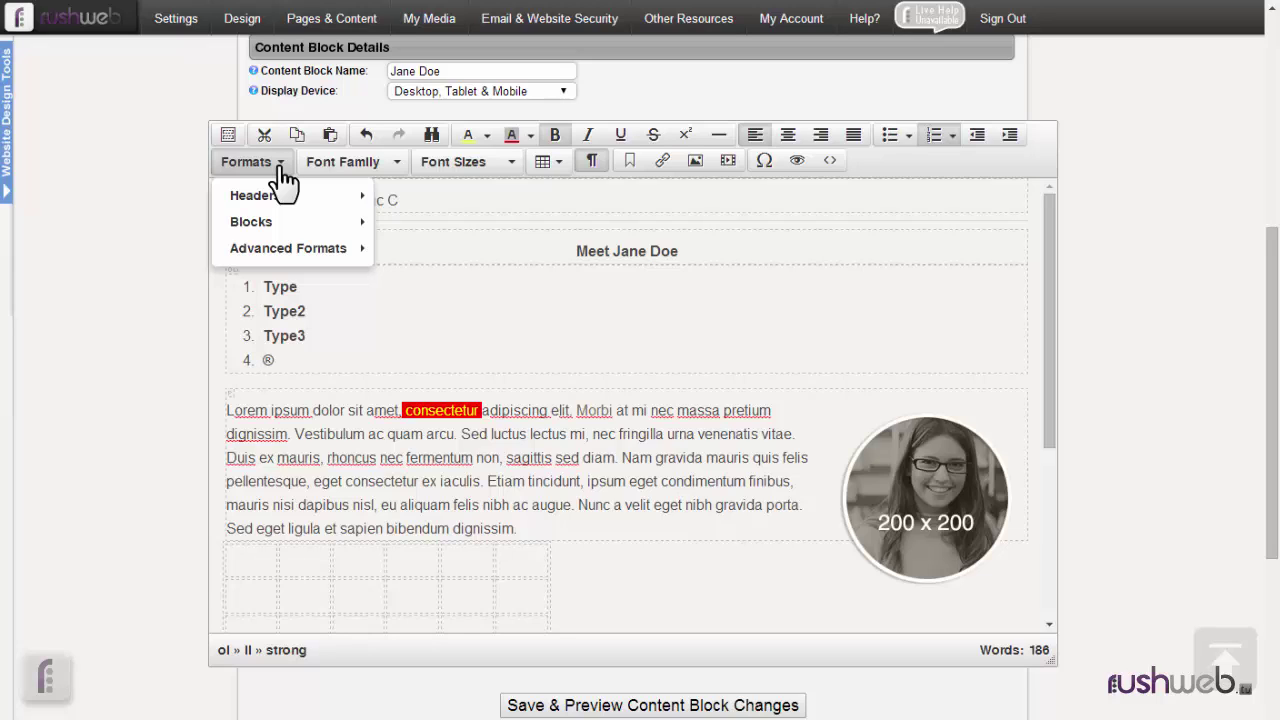
{"action": "left_click", "coordinate": [560, 246]}
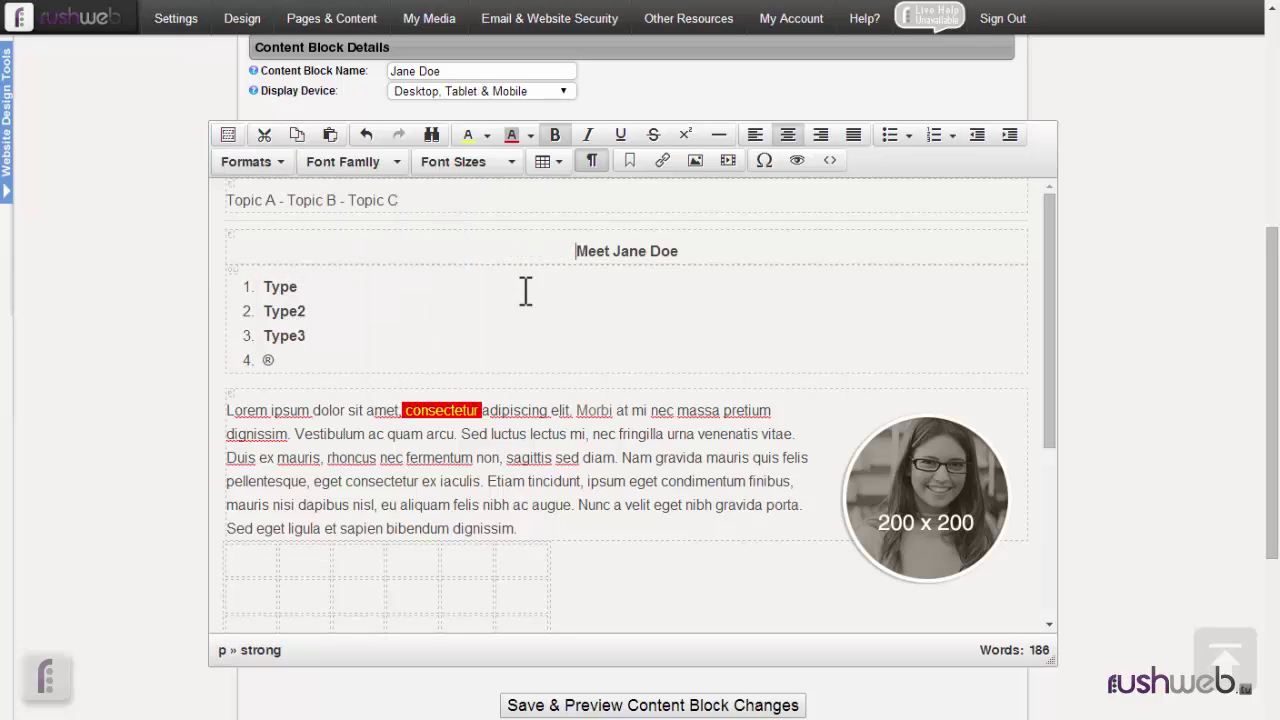
{"action": "left_click", "coordinate": [268, 286]}
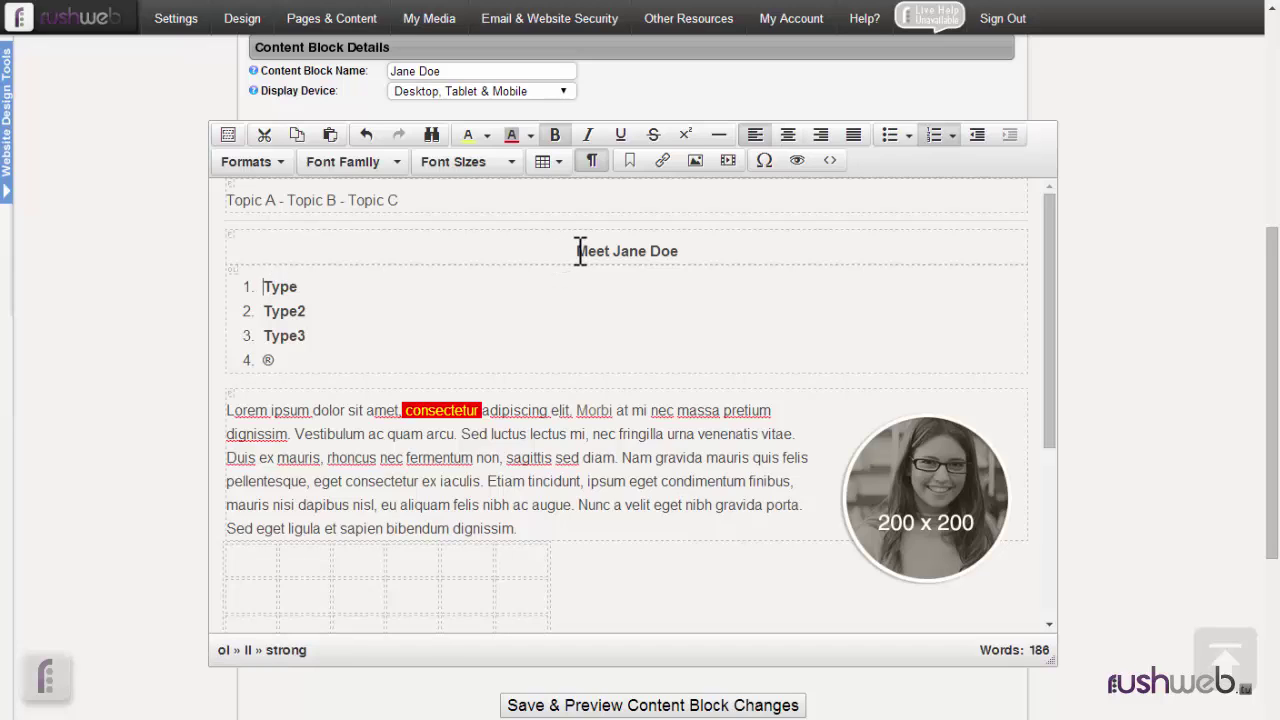
{"action": "left_click_drag", "start_coordinate": [579, 251], "coordinate": [685, 248]}
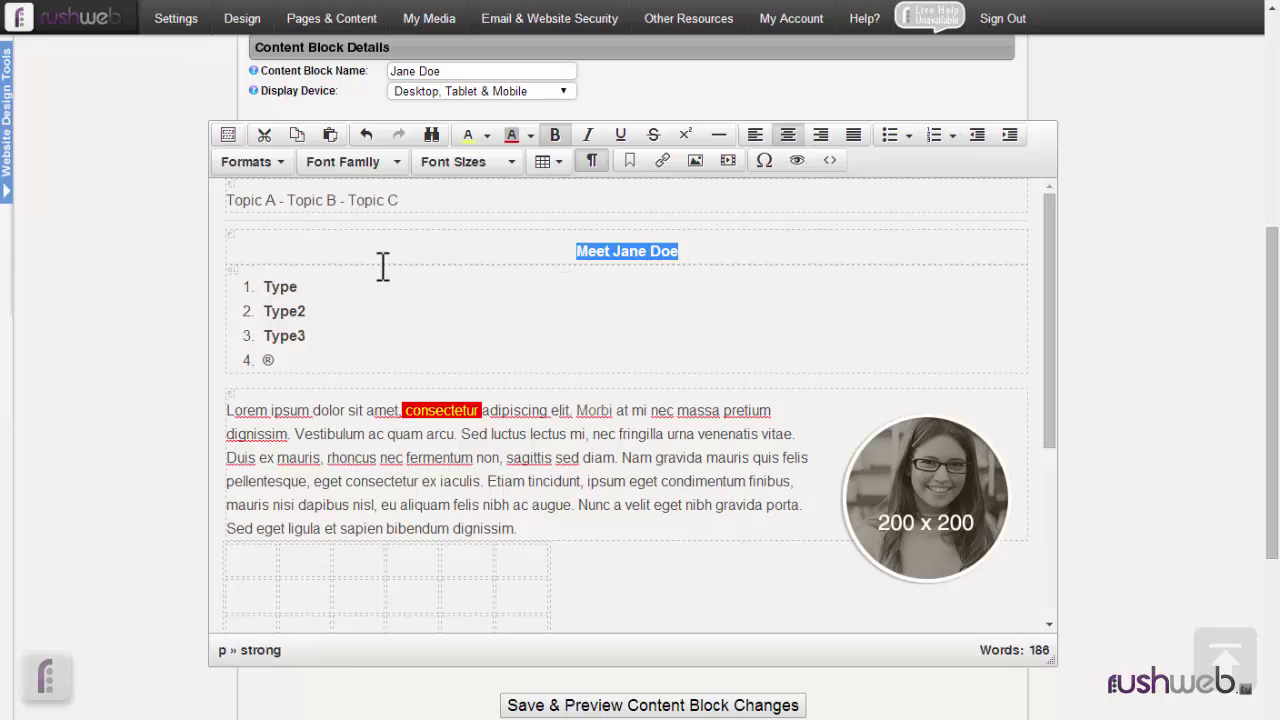
{"action": "left_click", "coordinate": [266, 163]}
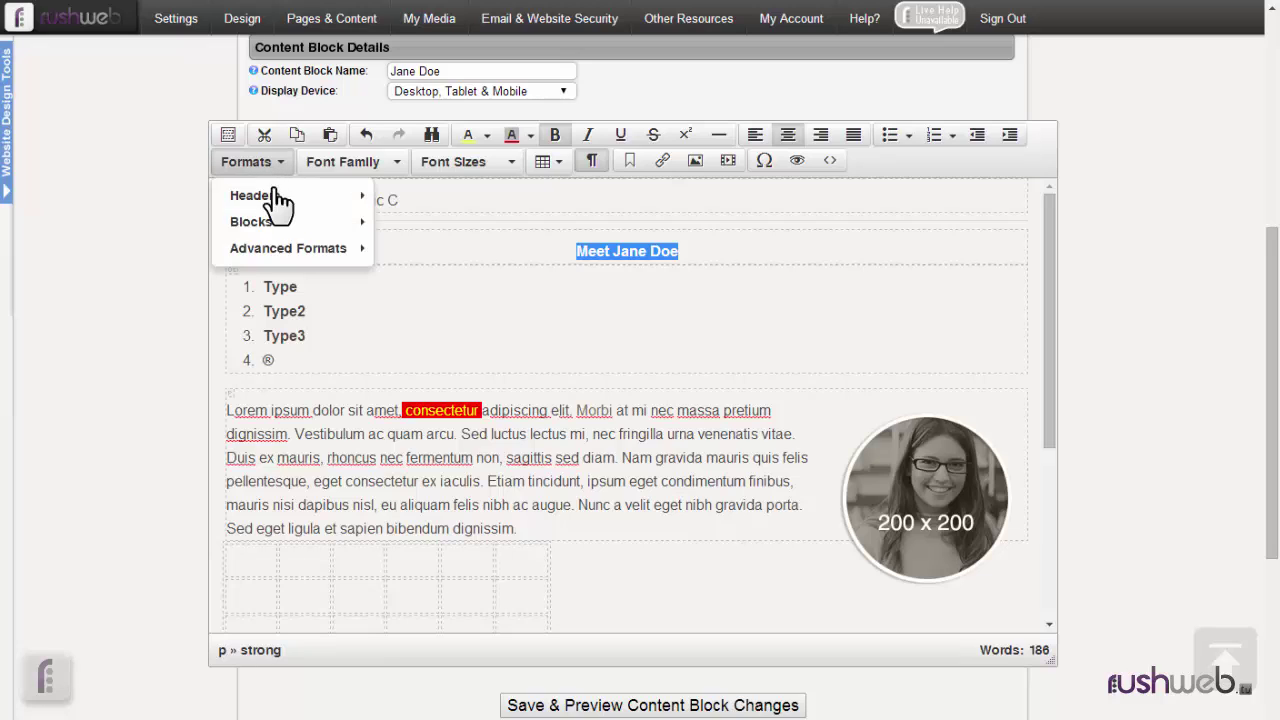
{"action": "mouse_move", "coordinate": [279, 200]}
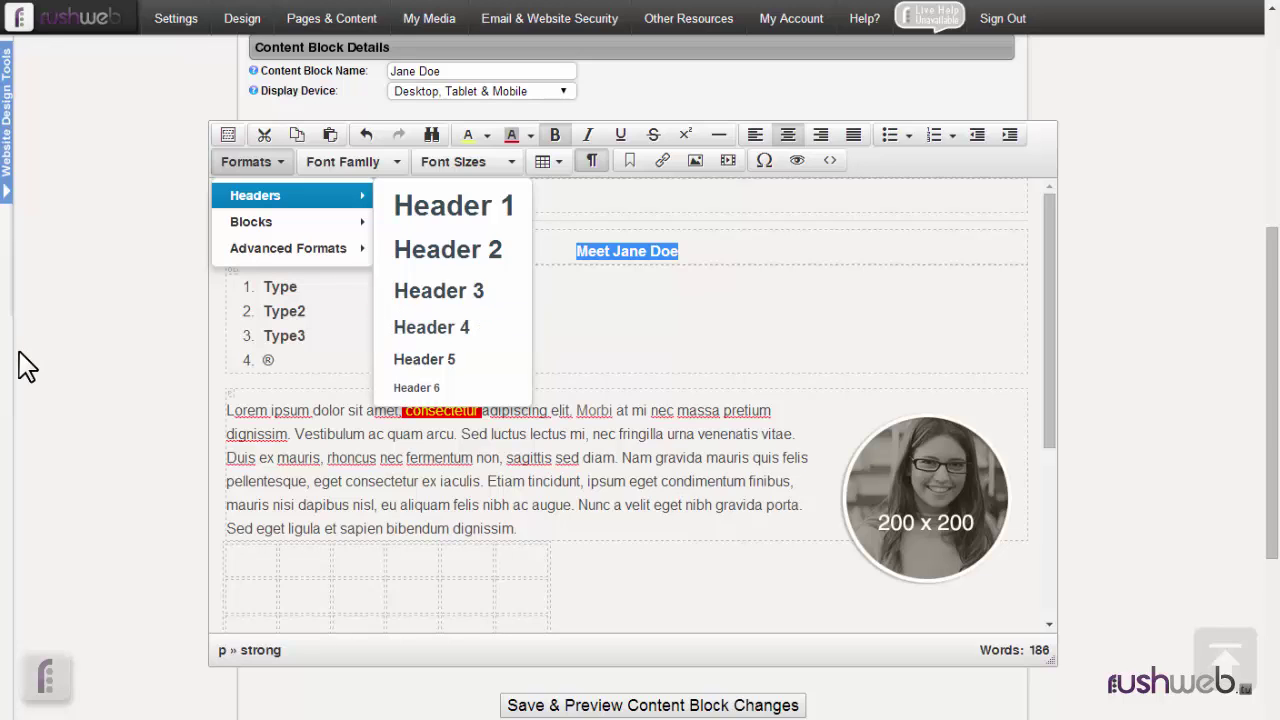
Step: Close the format choices and examine the Heading 1 to Heading 6 styles in the website's Text & Headers design settings
{"action": "mouse_move", "coordinate": [17, 358]}
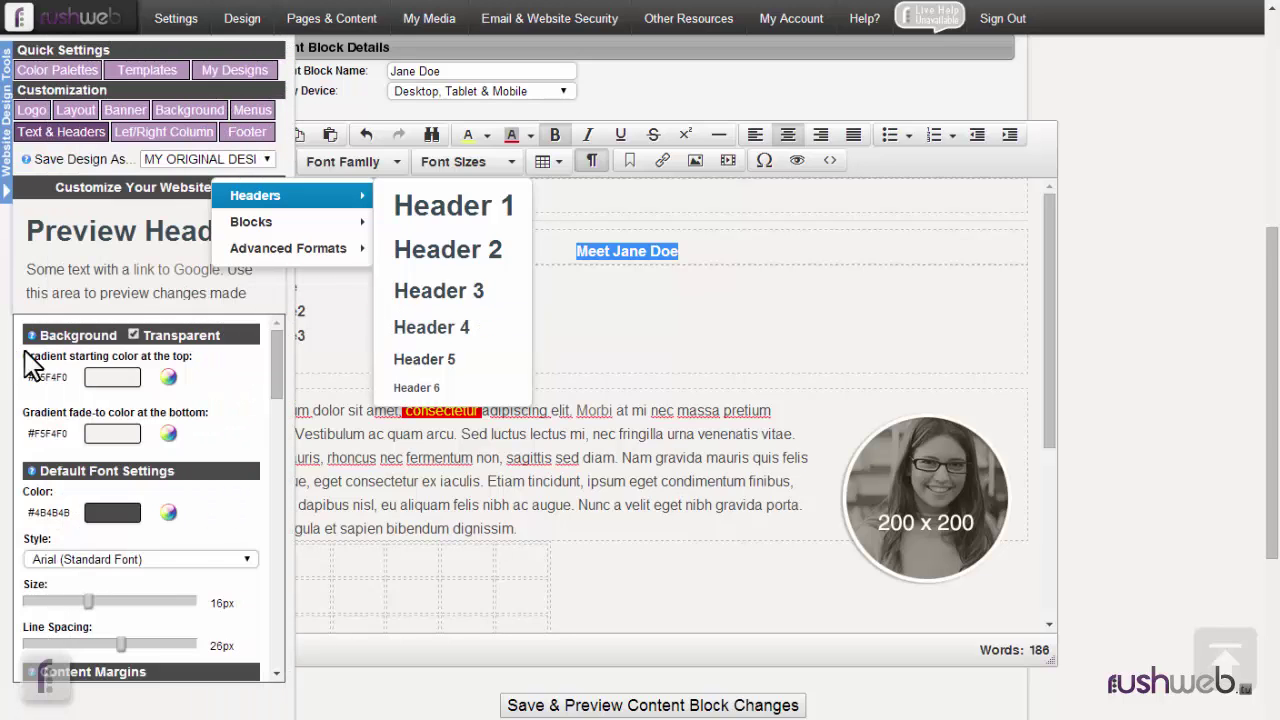
{"action": "left_click", "coordinate": [350, 420]}
{"action": "mouse_move", "coordinate": [24, 325]}
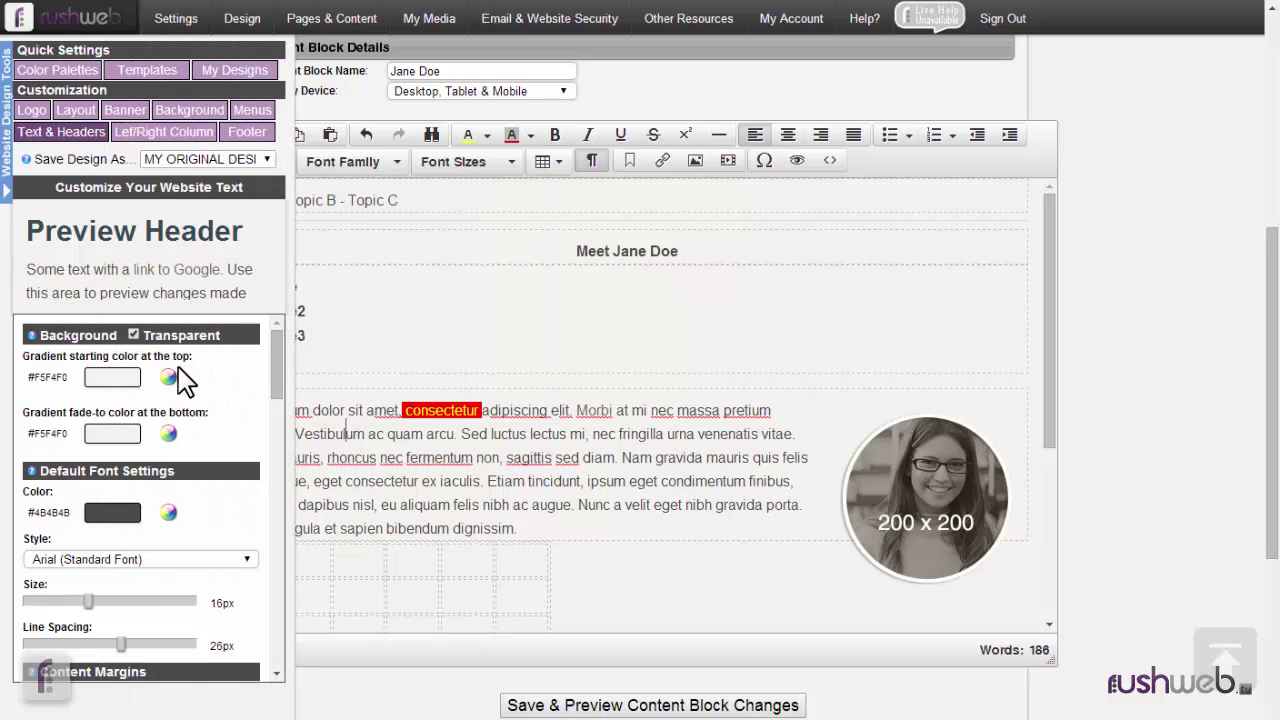
{"action": "left_click_drag", "start_coordinate": [282, 400], "coordinate": [266, 482]}
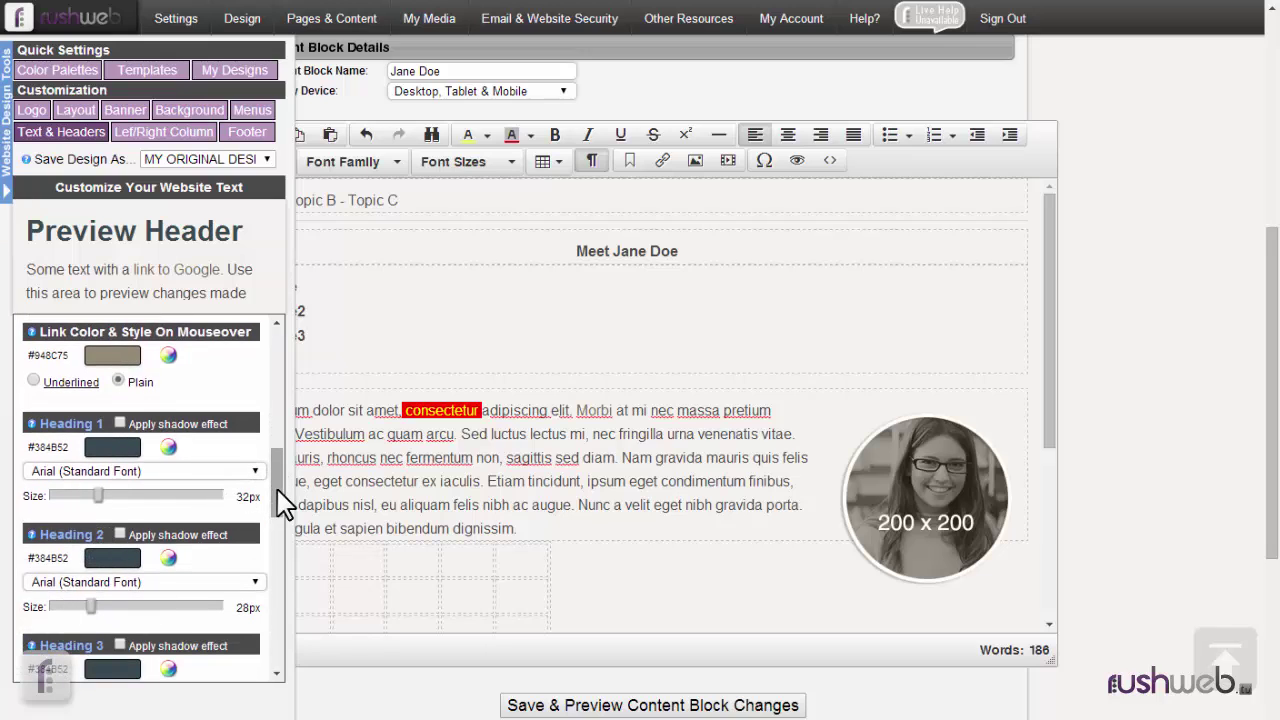
{"action": "scroll", "coordinate": [280, 510], "scroll_direction": "down", "scroll_amount": 3}
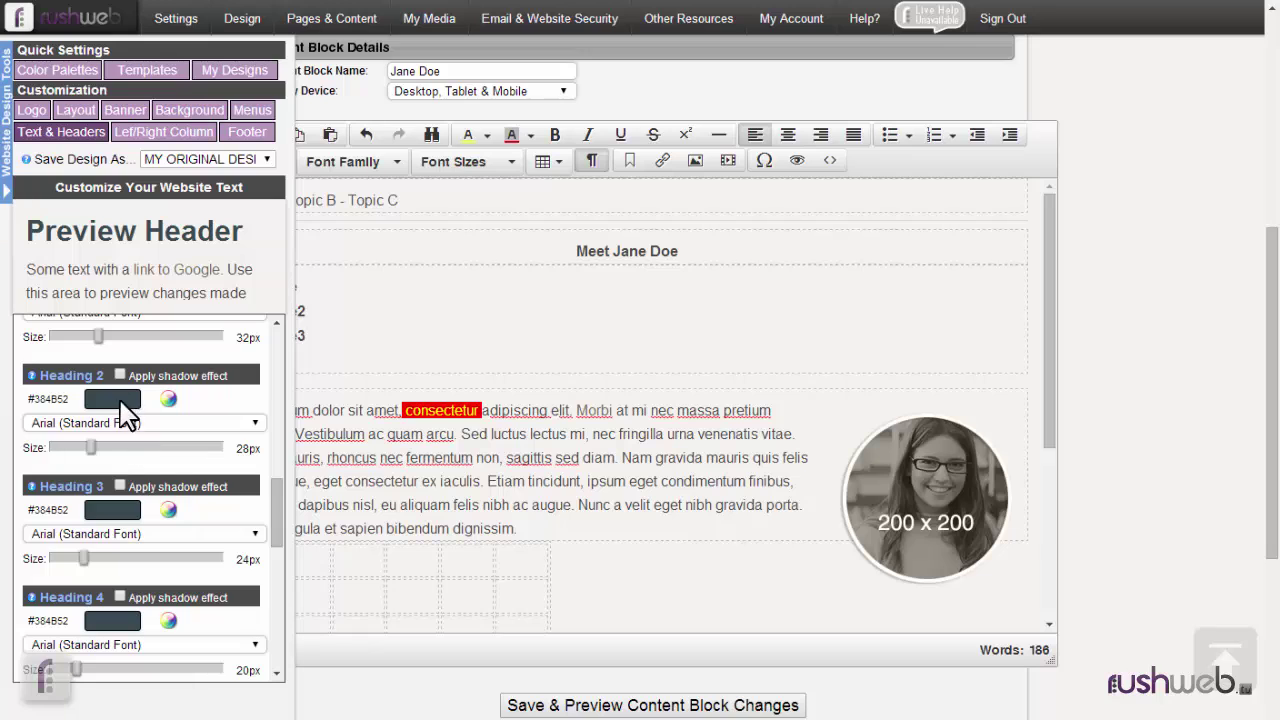
{"action": "scroll", "coordinate": [275, 560], "scroll_direction": "down", "scroll_amount": 1}
{"action": "scroll", "coordinate": [280, 585], "scroll_direction": "down", "scroll_amount": 3}
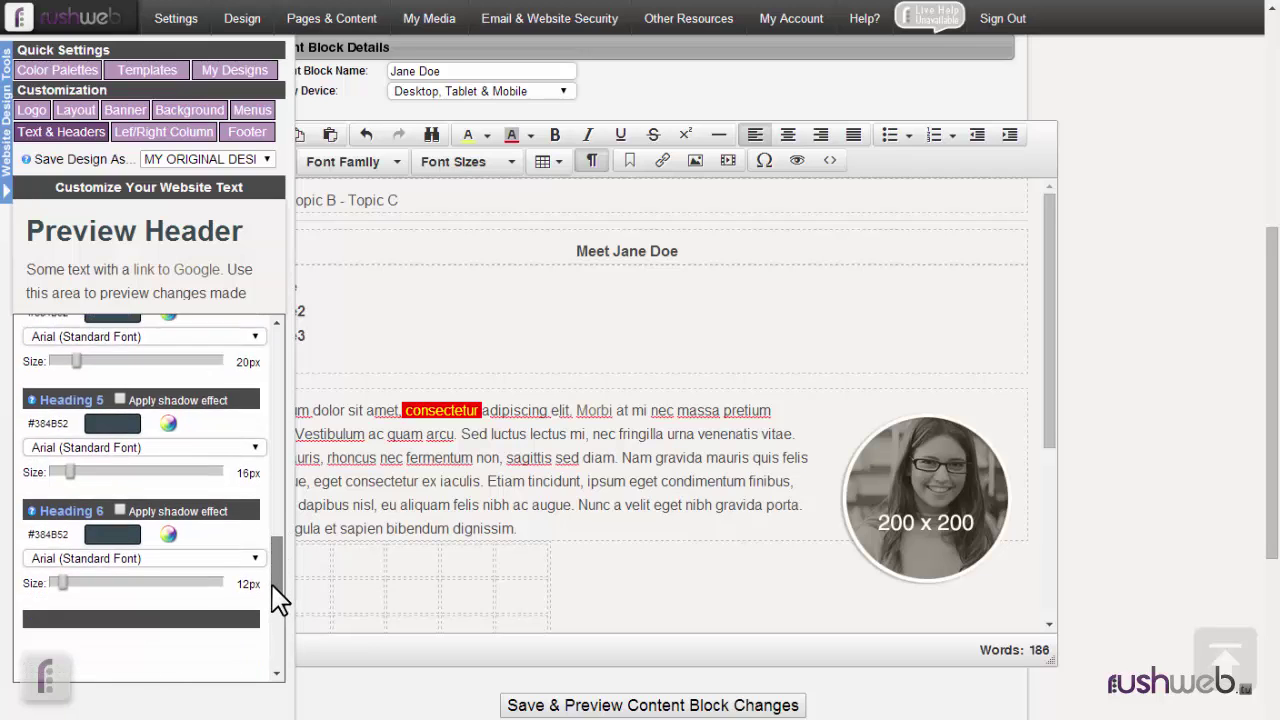
{"action": "scroll", "coordinate": [275, 549], "scroll_direction": "up", "scroll_amount": 3}
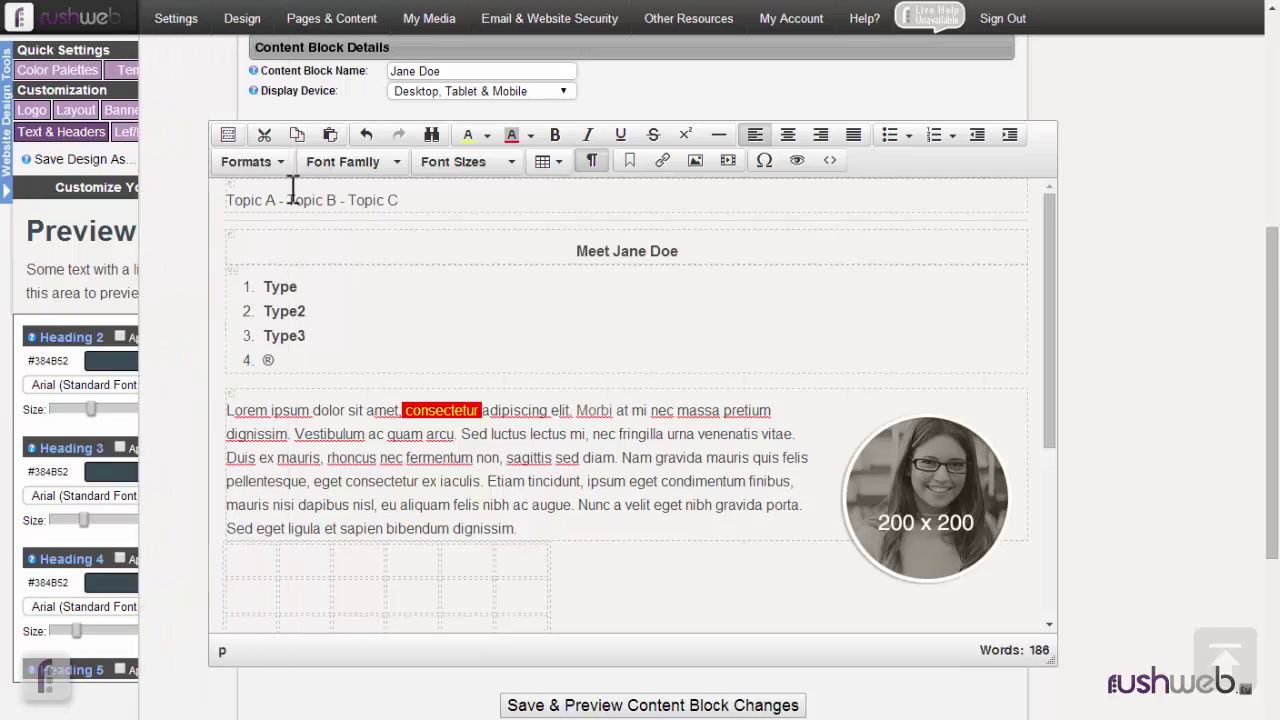
Step: Compare the Header 1 to Header 6 formats with the website's heading design settings and view a heading's colour picker without changing it
{"action": "left_click", "coordinate": [280, 163]}
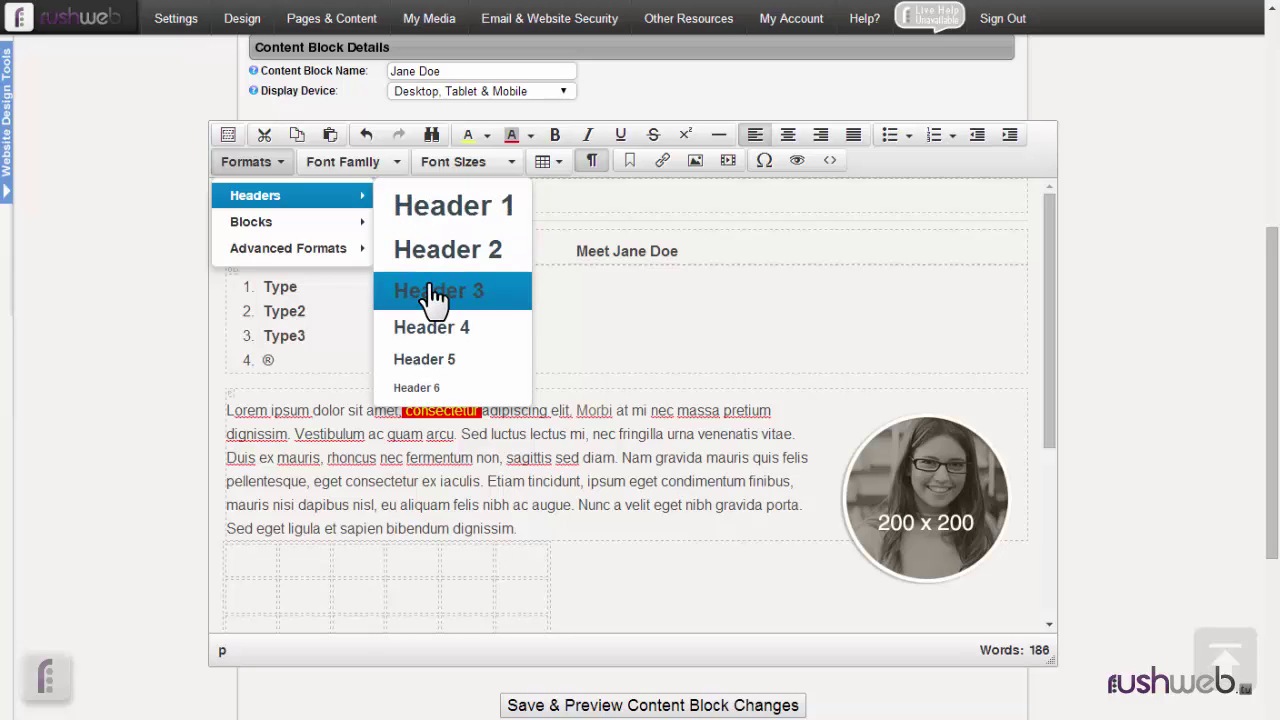
{"action": "mouse_move", "coordinate": [8, 362]}
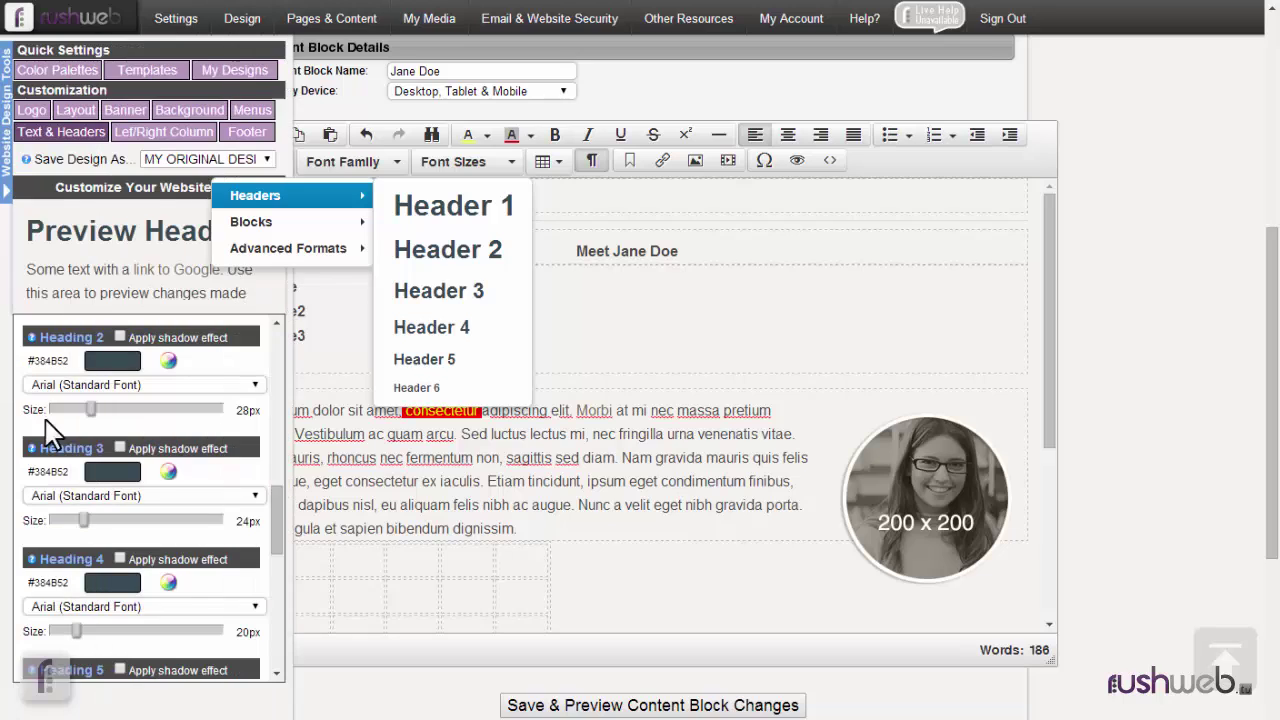
{"action": "left_click", "coordinate": [165, 475]}
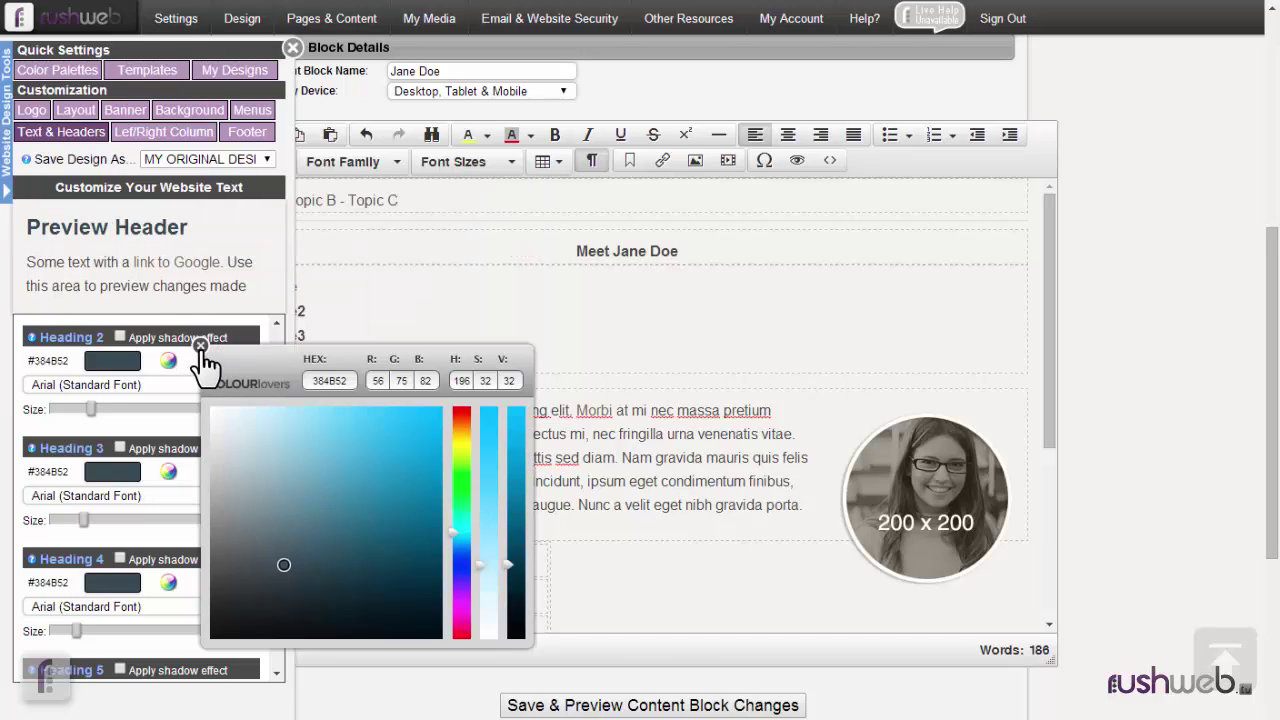
{"action": "left_click", "coordinate": [423, 300]}
{"action": "left_click", "coordinate": [415, 252]}
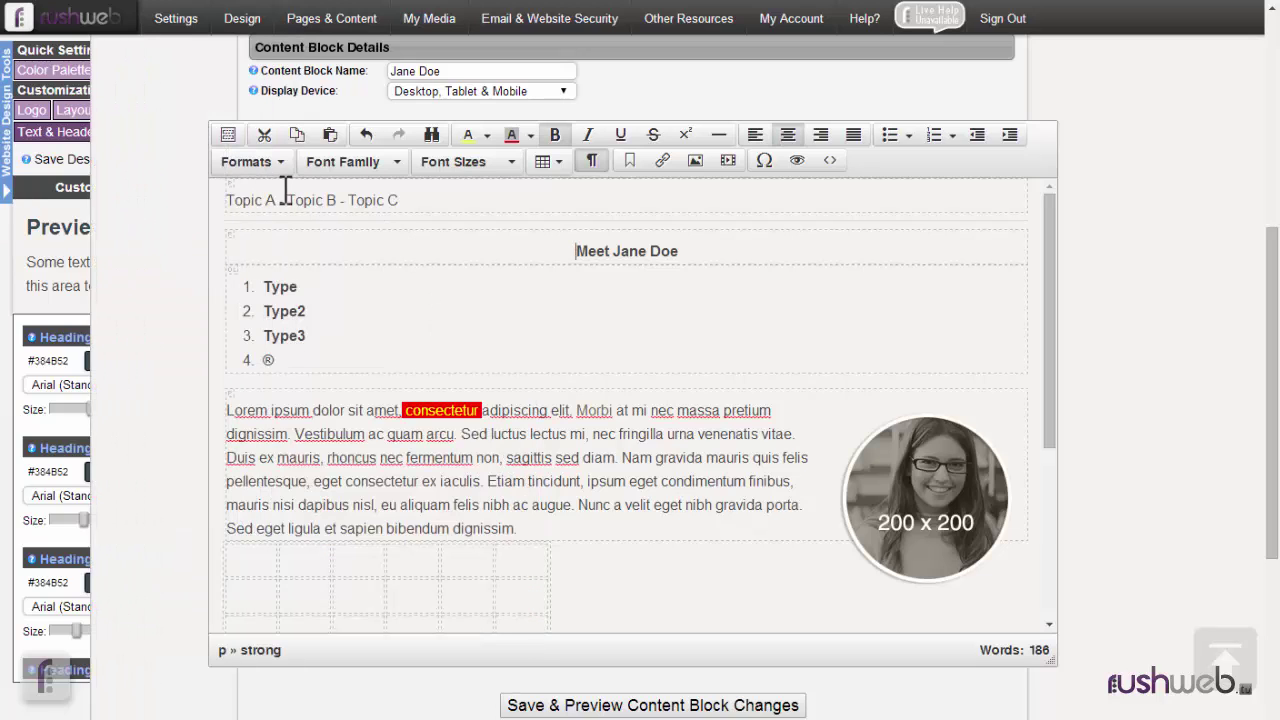
Step: Apply the Header 2 format to the whole centred title line above the numbered list
{"action": "left_click", "coordinate": [287, 172]}
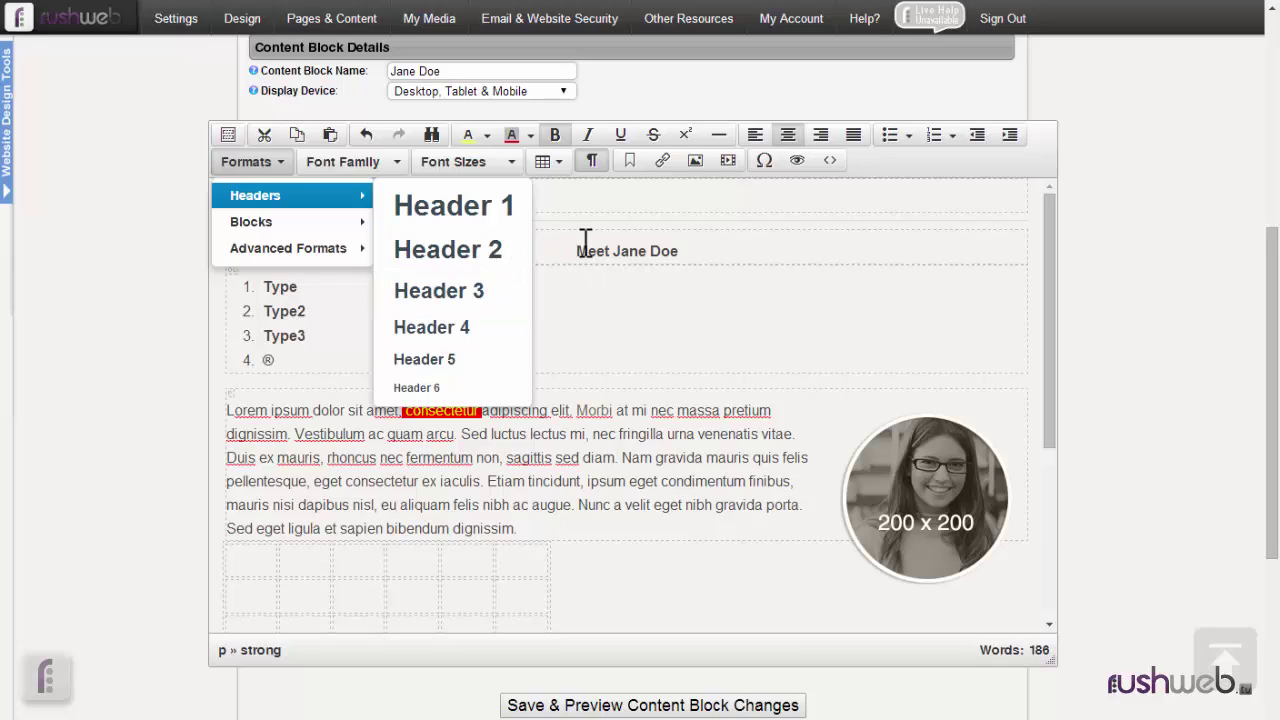
{"action": "left_click_drag", "start_coordinate": [580, 250], "coordinate": [680, 251]}
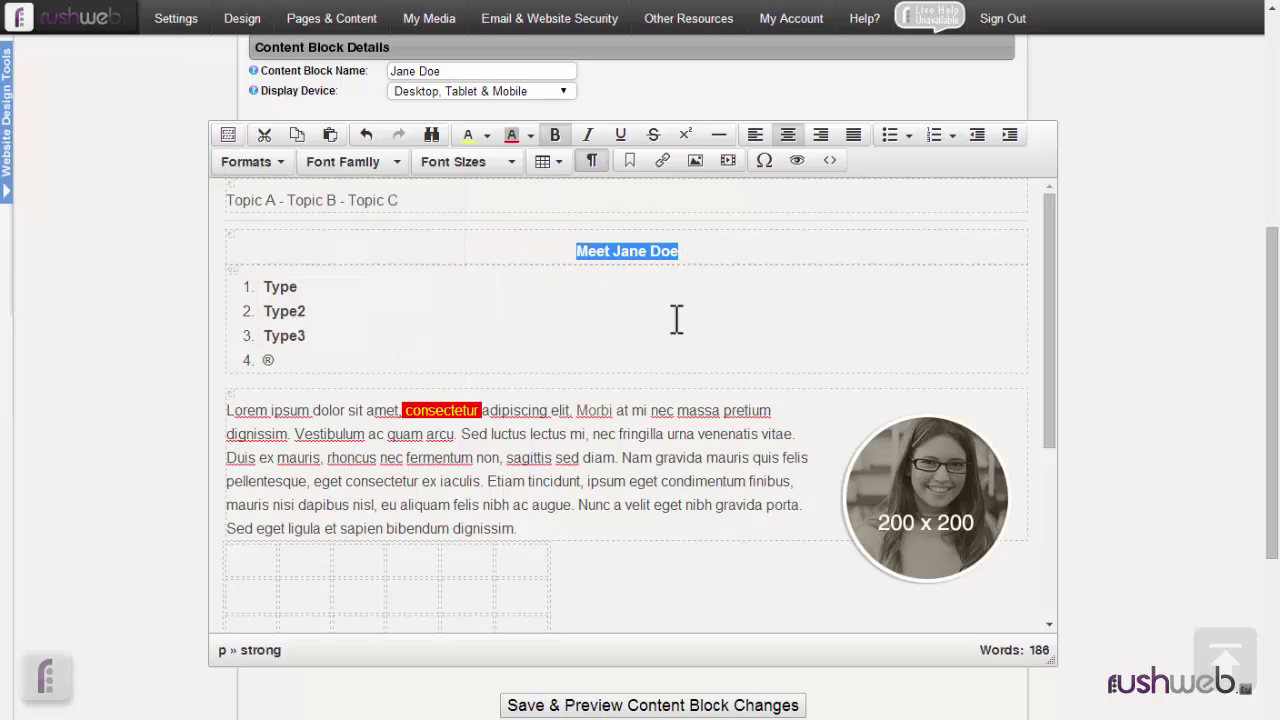
{"action": "left_click", "coordinate": [265, 160]}
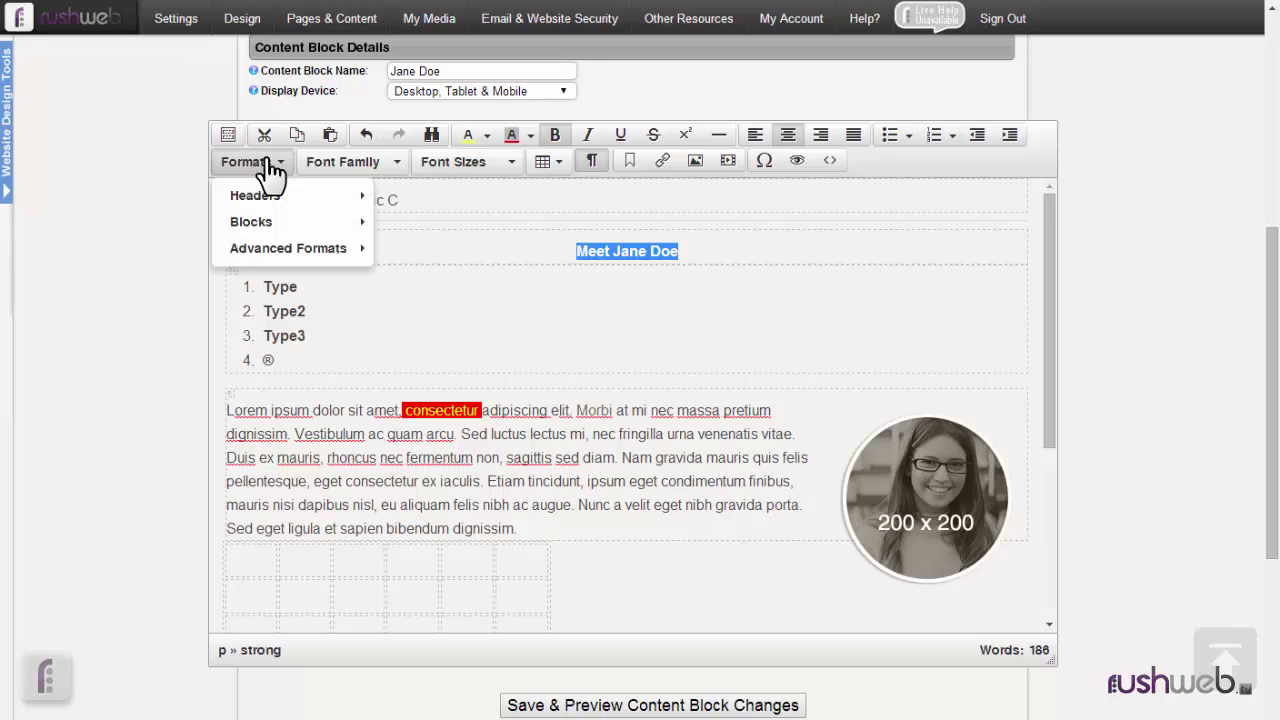
{"action": "mouse_move", "coordinate": [279, 200]}
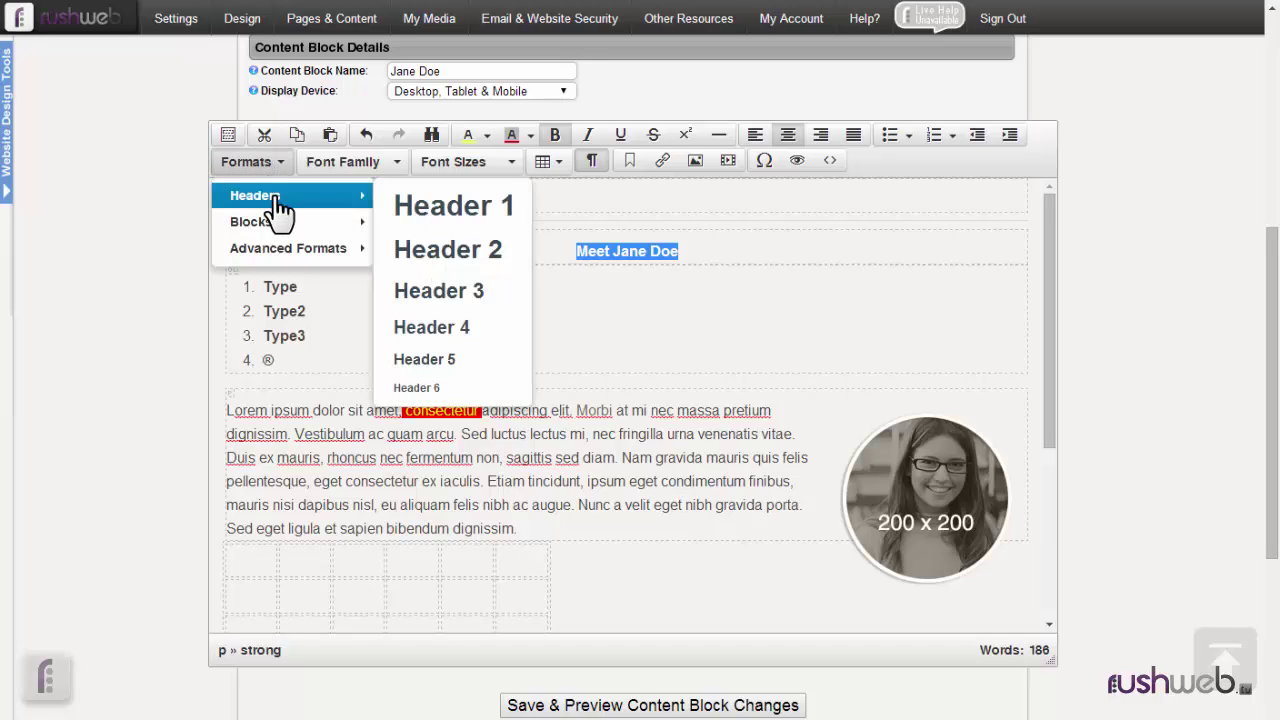
{"action": "left_click", "coordinate": [422, 270]}
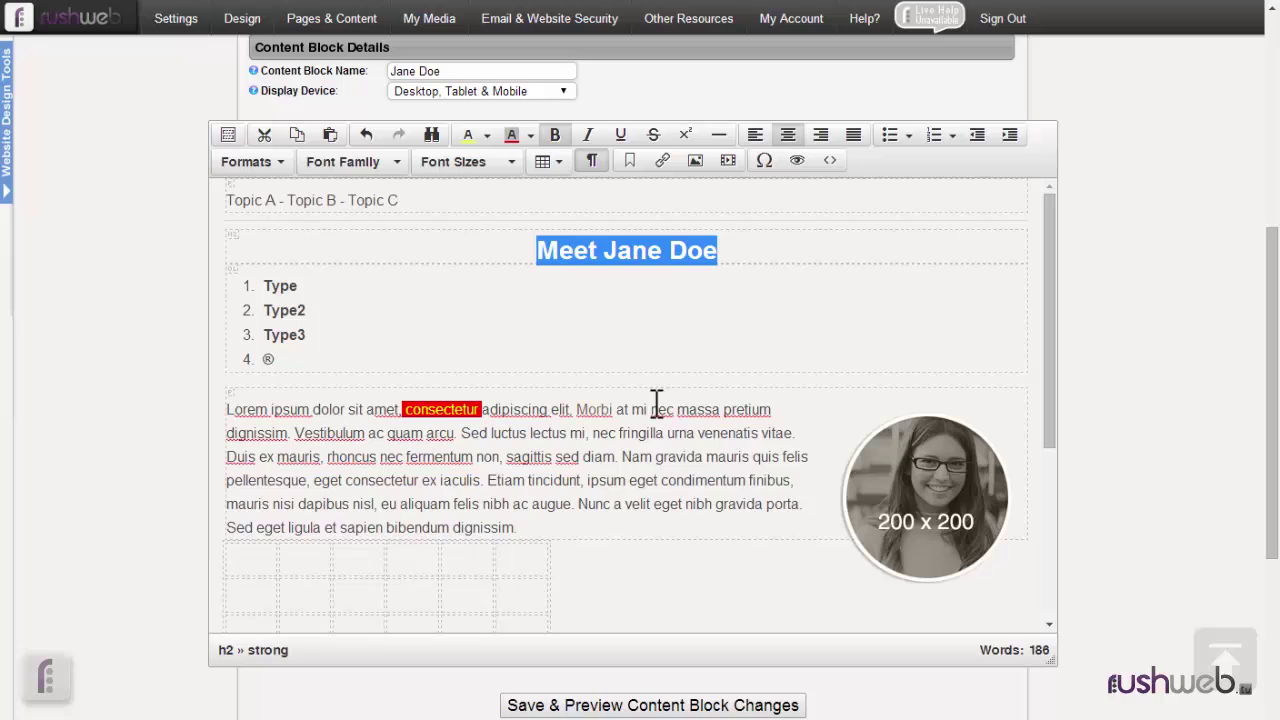
{"action": "left_click", "coordinate": [654, 316]}
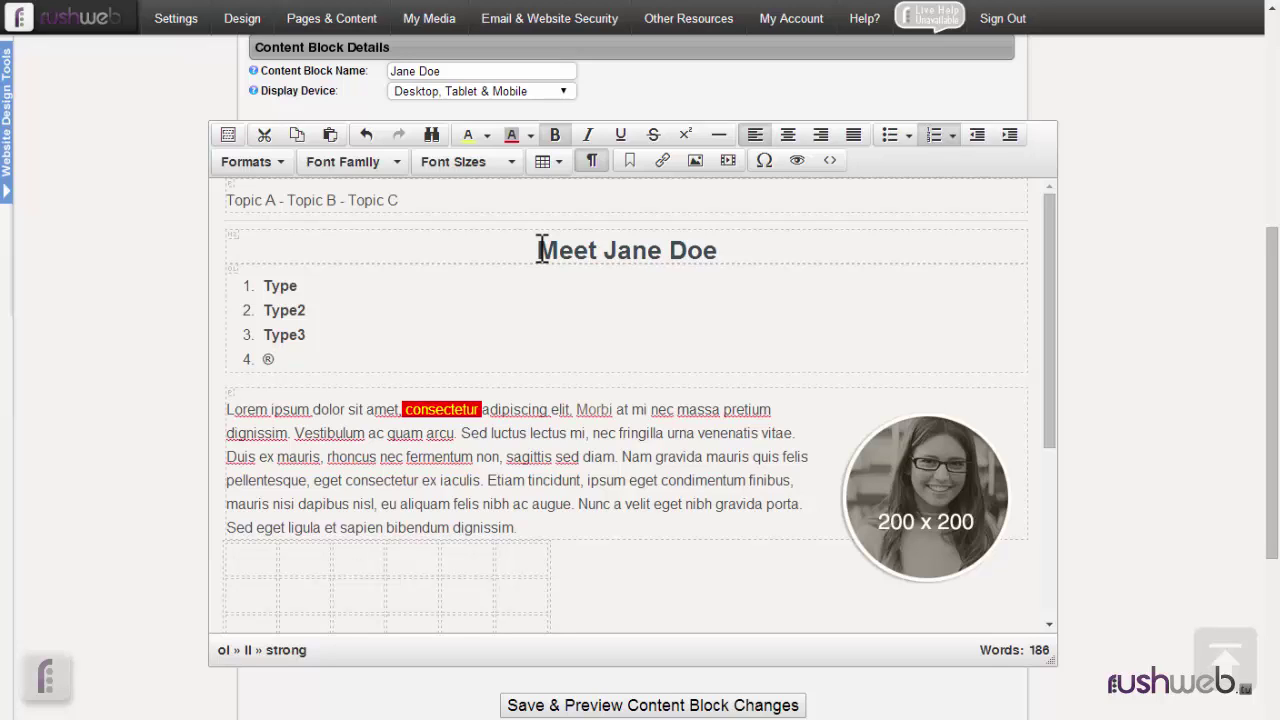
Step: Select part of the title line and display the available block formats
{"action": "left_click_drag", "start_coordinate": [540, 250], "coordinate": [648, 251]}
{"action": "left_click", "coordinate": [284, 163]}
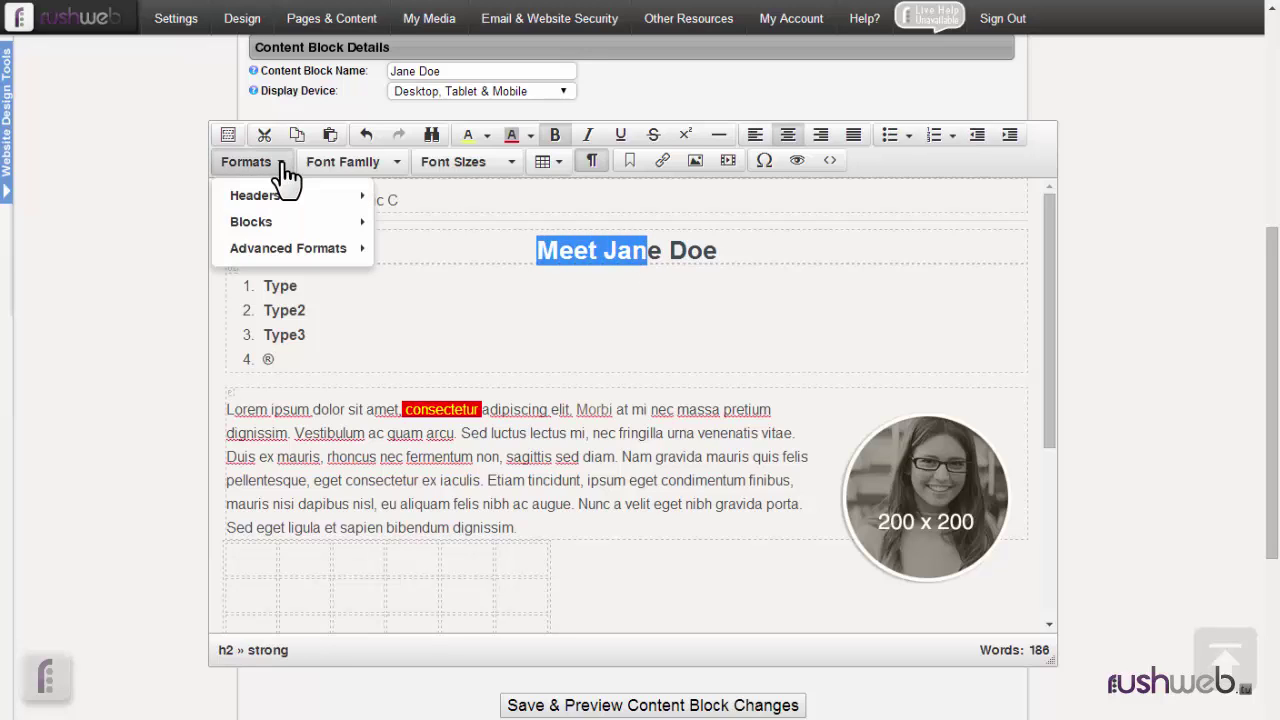
{"action": "mouse_move", "coordinate": [288, 235]}
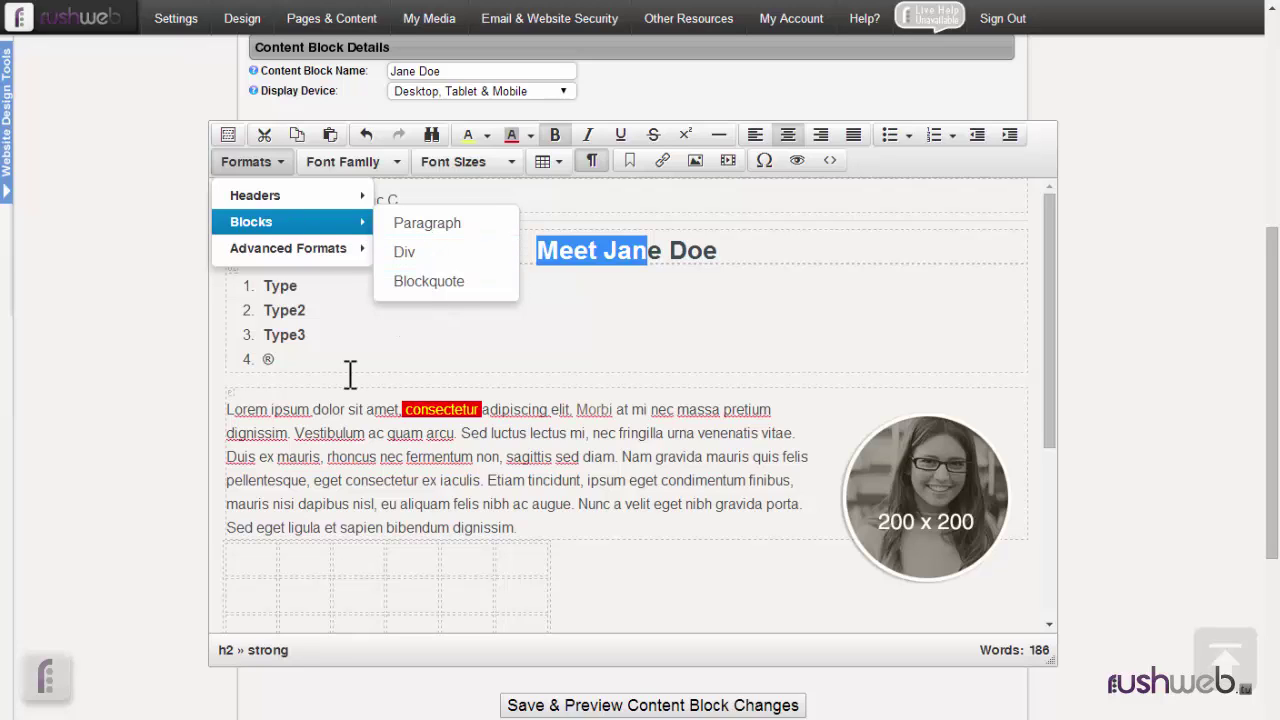
Step: Try the Div block format on the first Lorem ipsum paragraph and set it back to Paragraph
{"action": "left_click", "coordinate": [259, 399]}
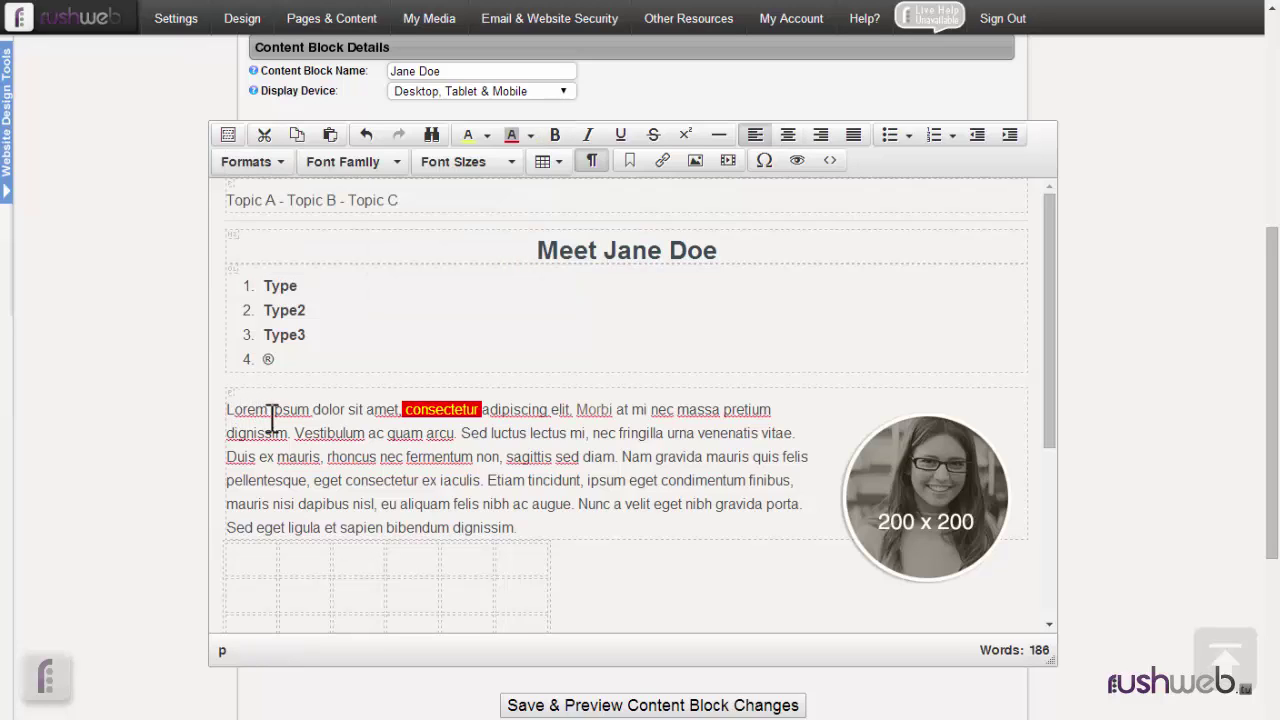
{"action": "left_click", "coordinate": [266, 168]}
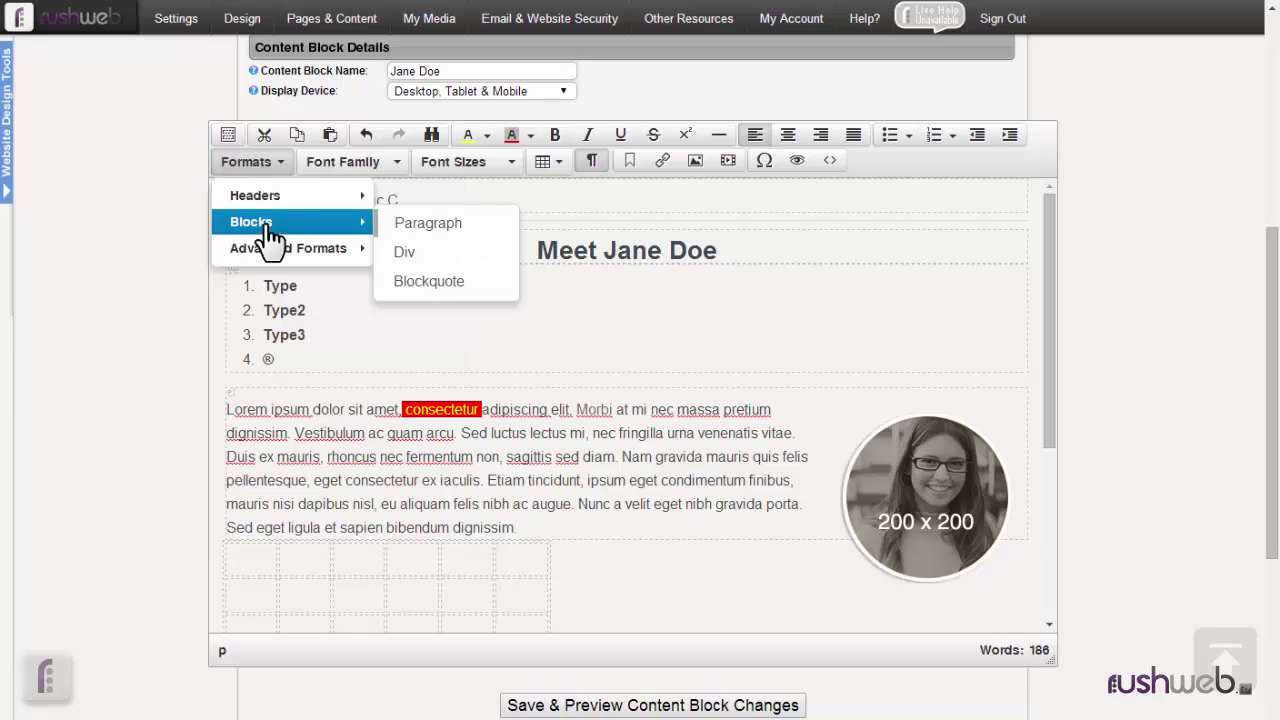
{"action": "left_click", "coordinate": [417, 262]}
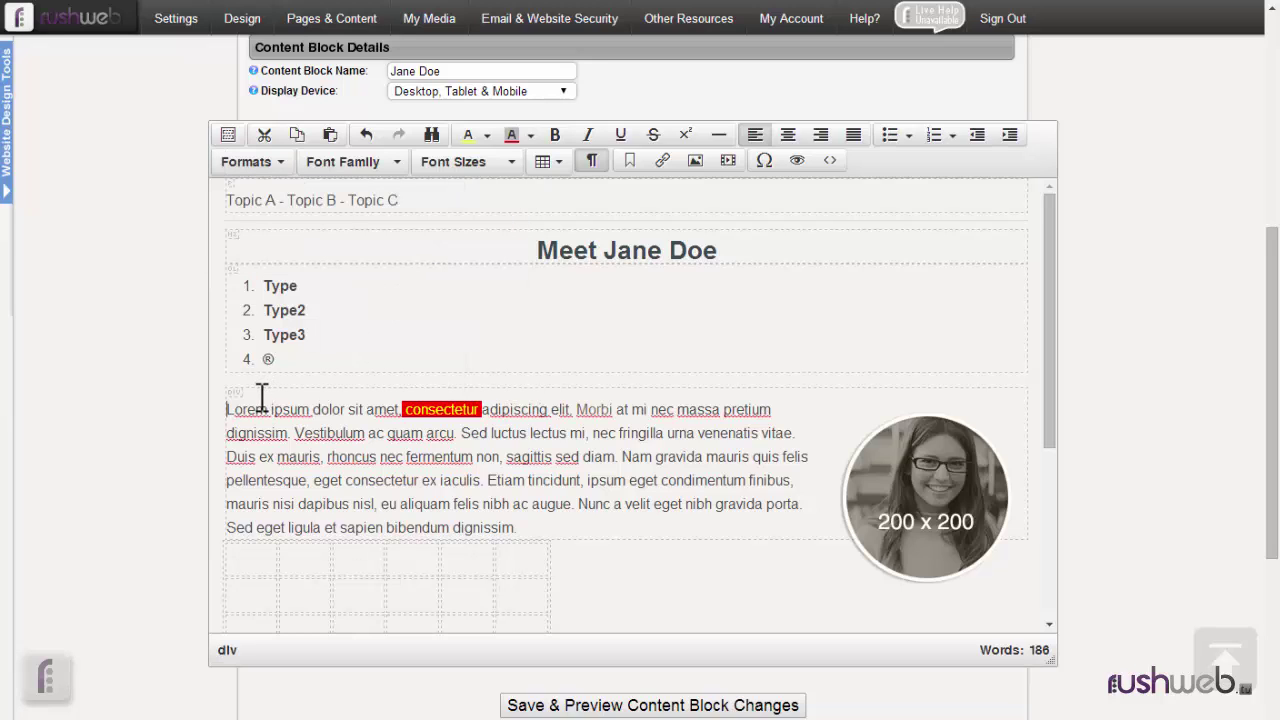
{"action": "left_click", "coordinate": [284, 166]}
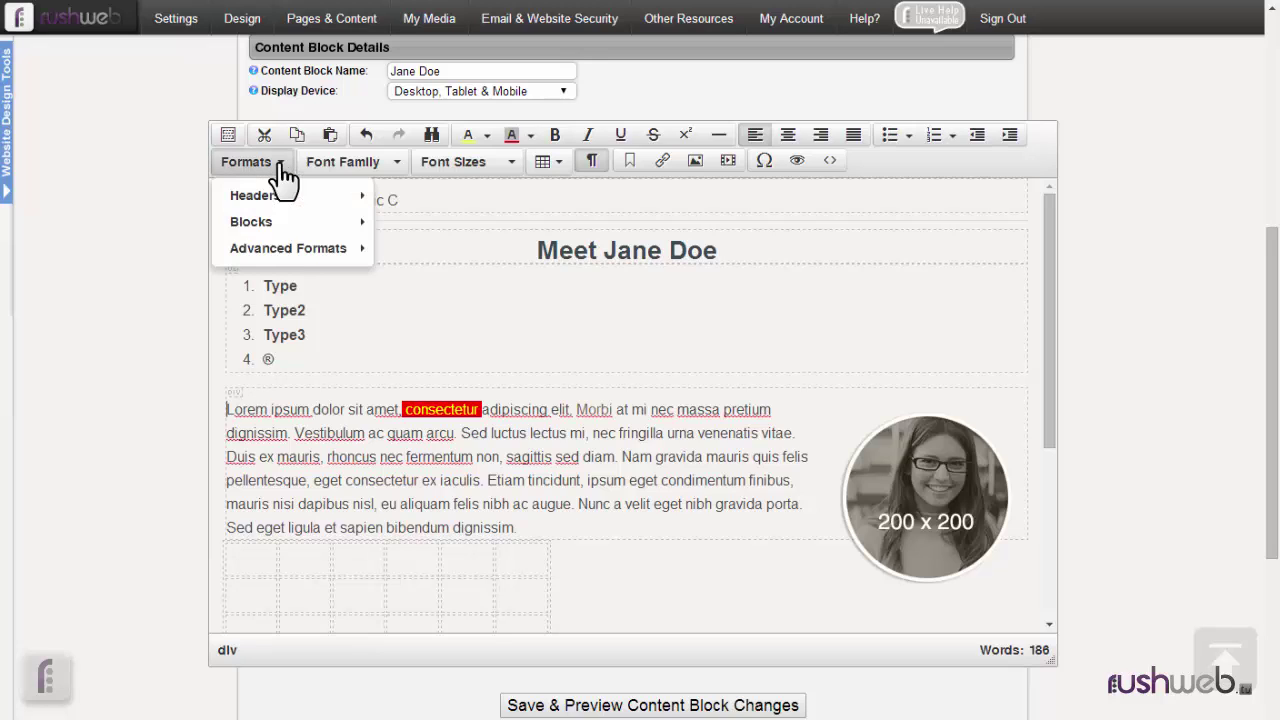
{"action": "mouse_move", "coordinate": [292, 226]}
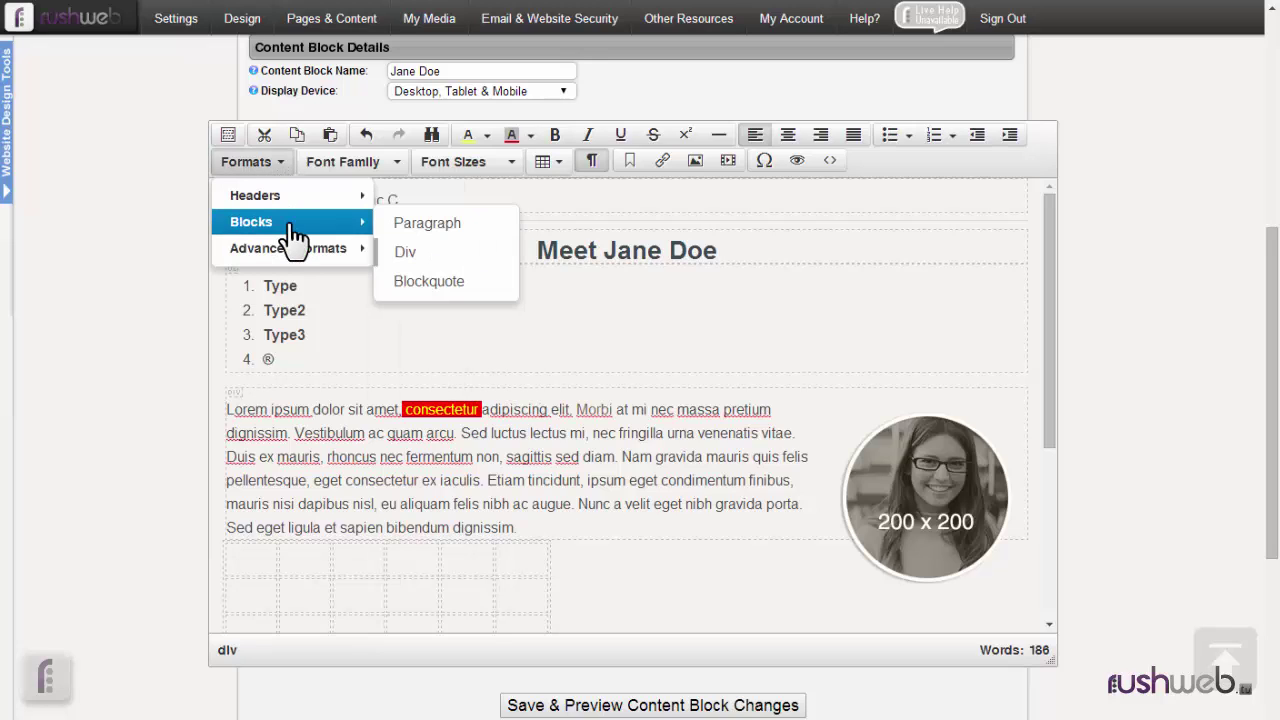
{"action": "left_click", "coordinate": [401, 223]}
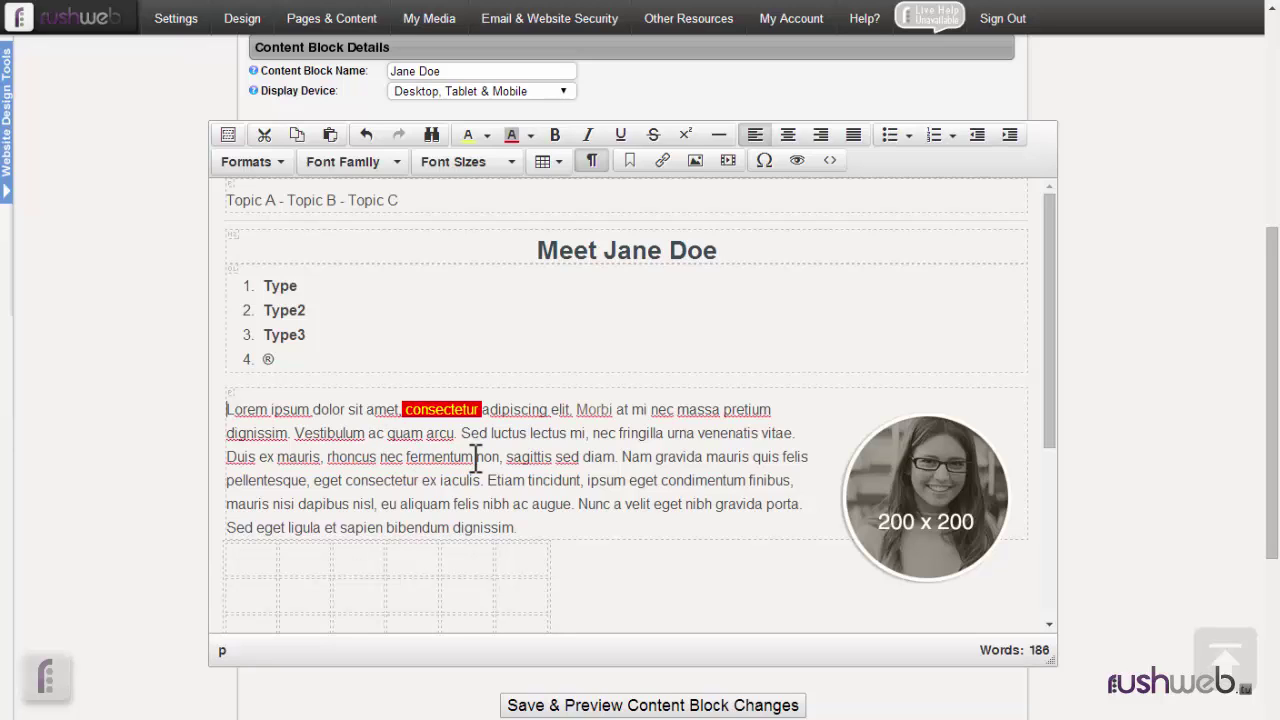
Step: Apply the Image Left advanced format to the round portrait image so the paragraph text wraps beside it
{"action": "left_click", "coordinate": [274, 160]}
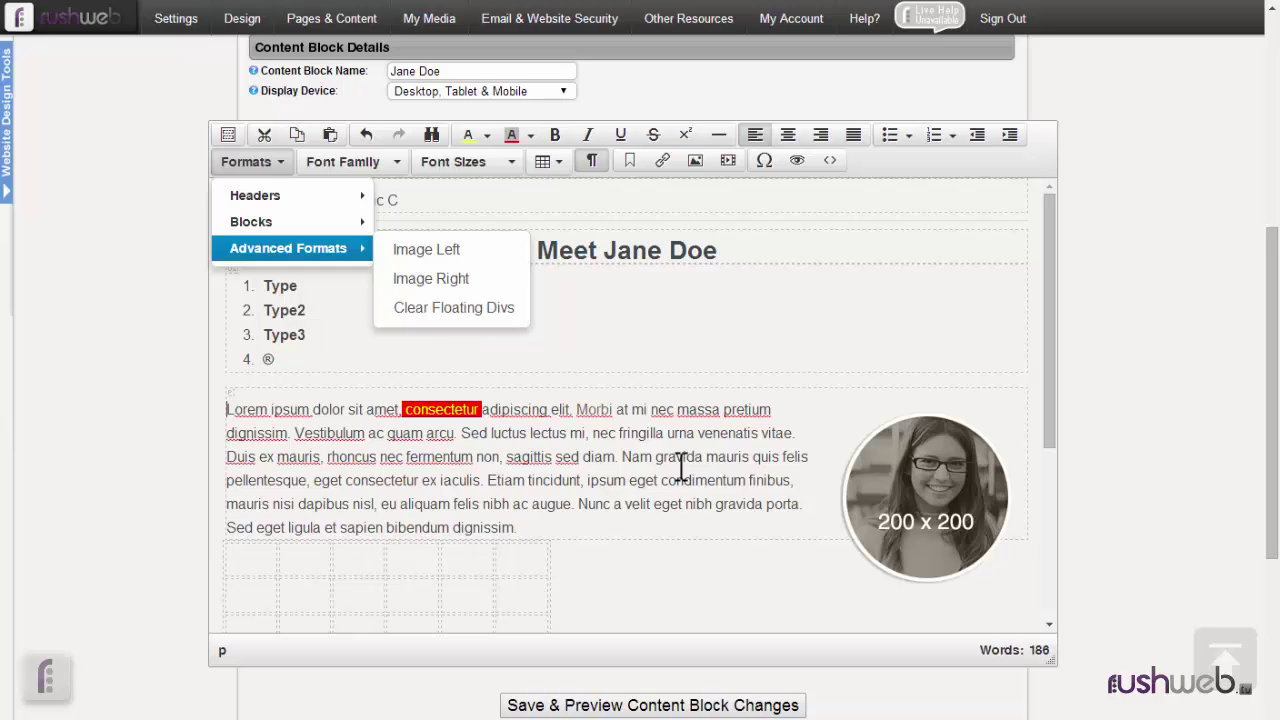
{"action": "left_click", "coordinate": [929, 505]}
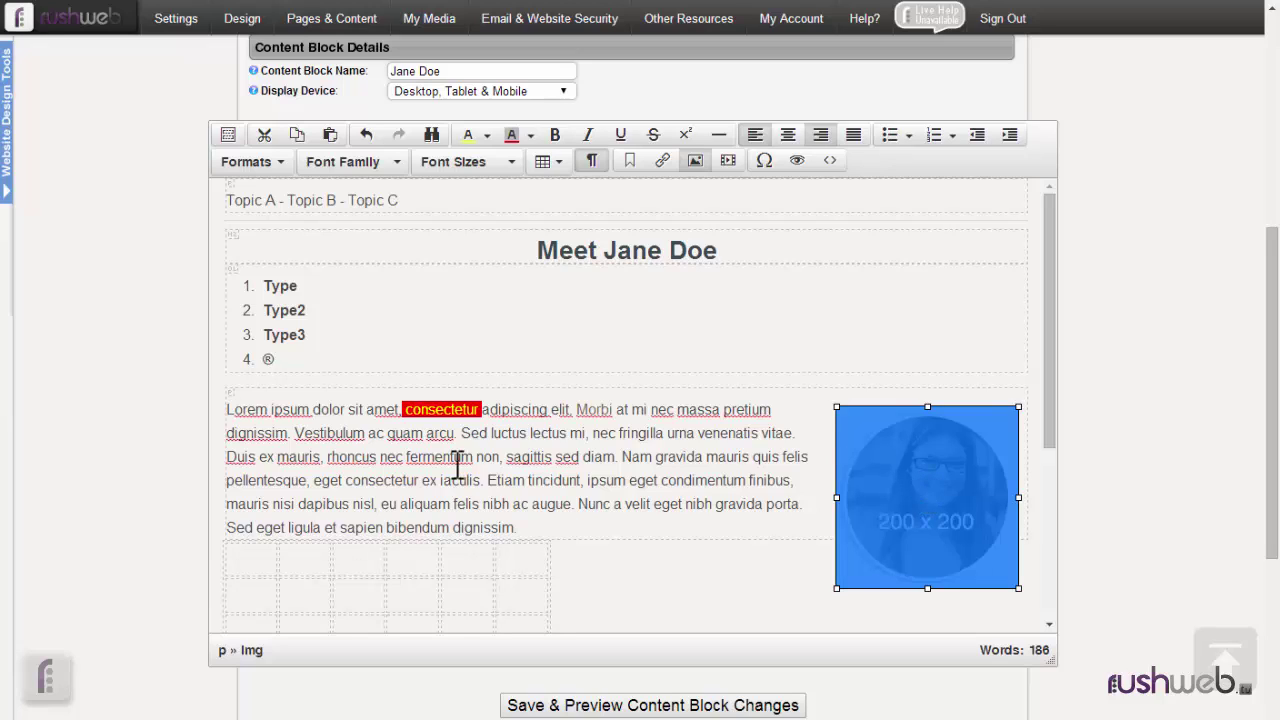
{"action": "left_click", "coordinate": [272, 165]}
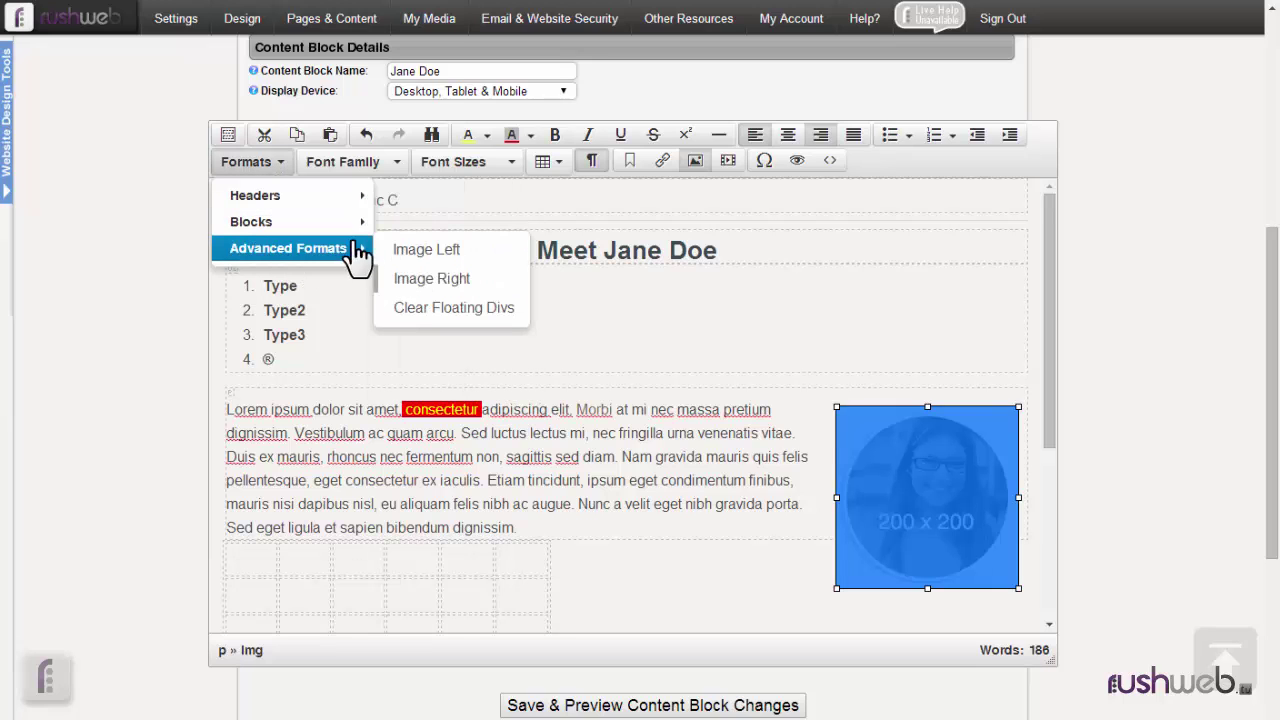
{"action": "left_click", "coordinate": [440, 252]}
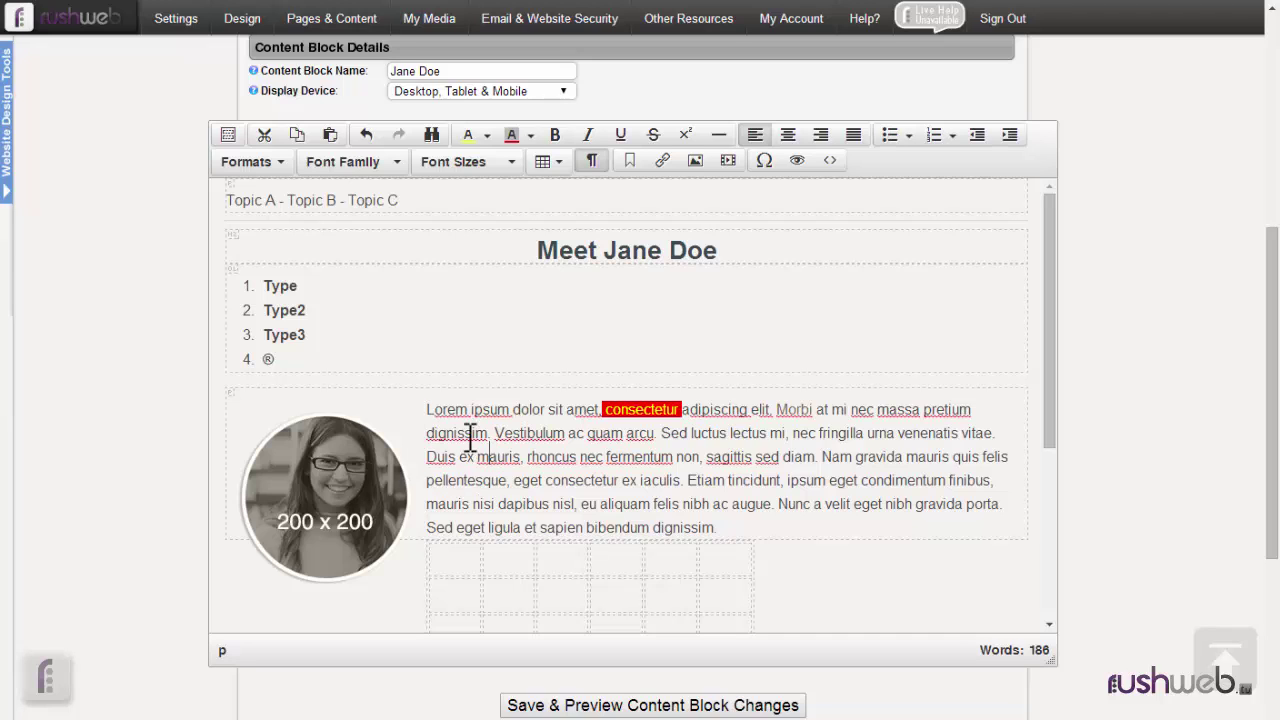
{"action": "scroll", "coordinate": [536, 519], "scroll_direction": "down", "scroll_amount": 2}
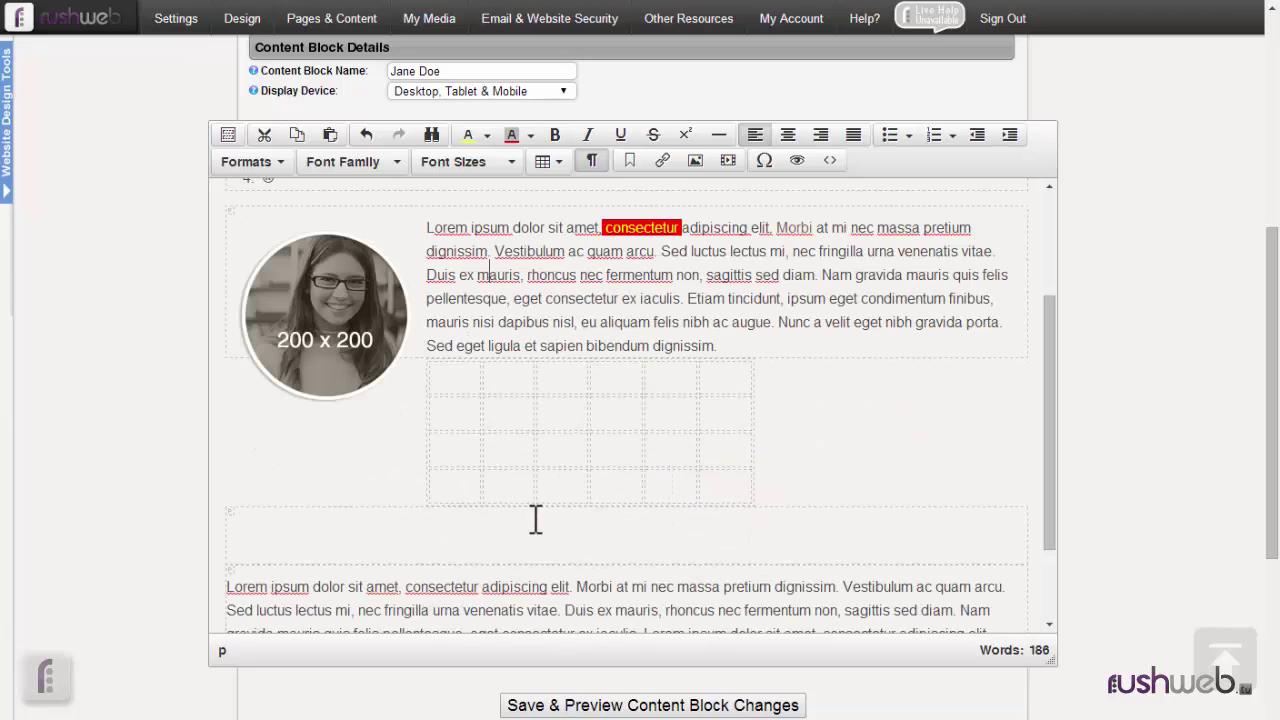
{"action": "scroll", "coordinate": [536, 519], "scroll_direction": "up", "scroll_amount": 1}
{"action": "scroll", "coordinate": [536, 519], "scroll_direction": "up", "scroll_amount": 1}
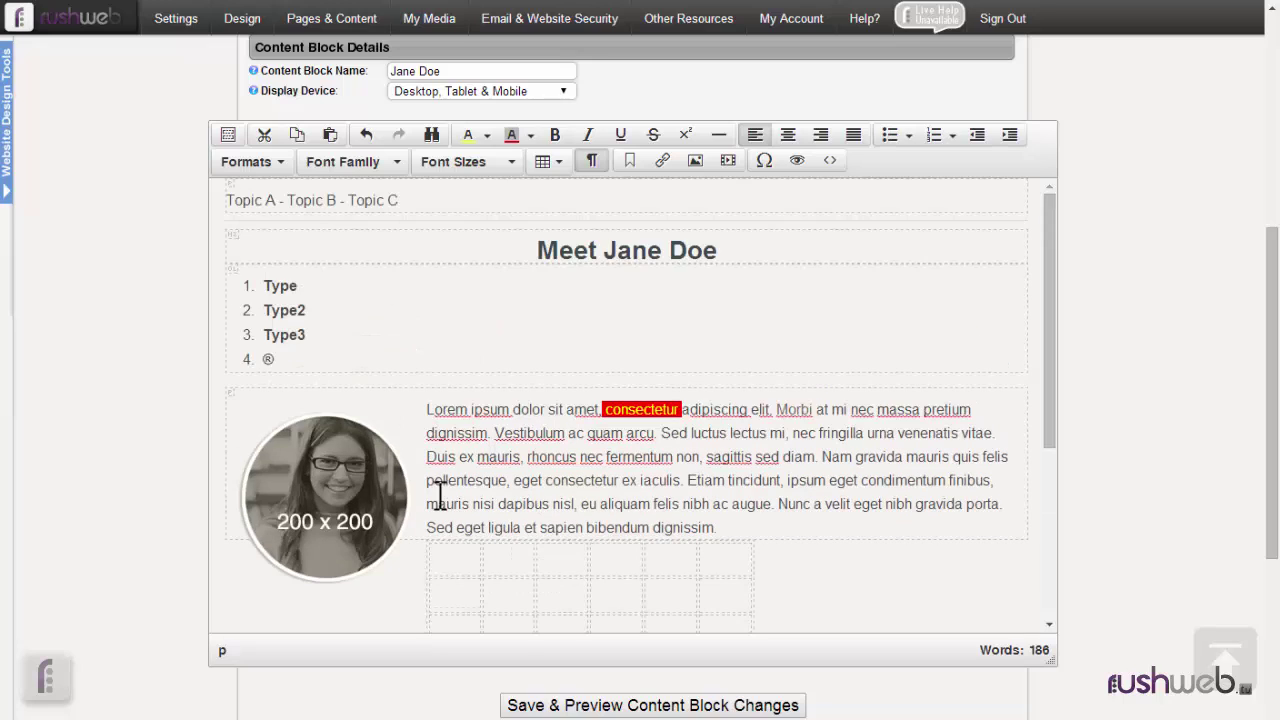
Step: Select the portrait image and examine the advanced formats, including Clear Floating Divs, without applying one
{"action": "left_click", "coordinate": [353, 491]}
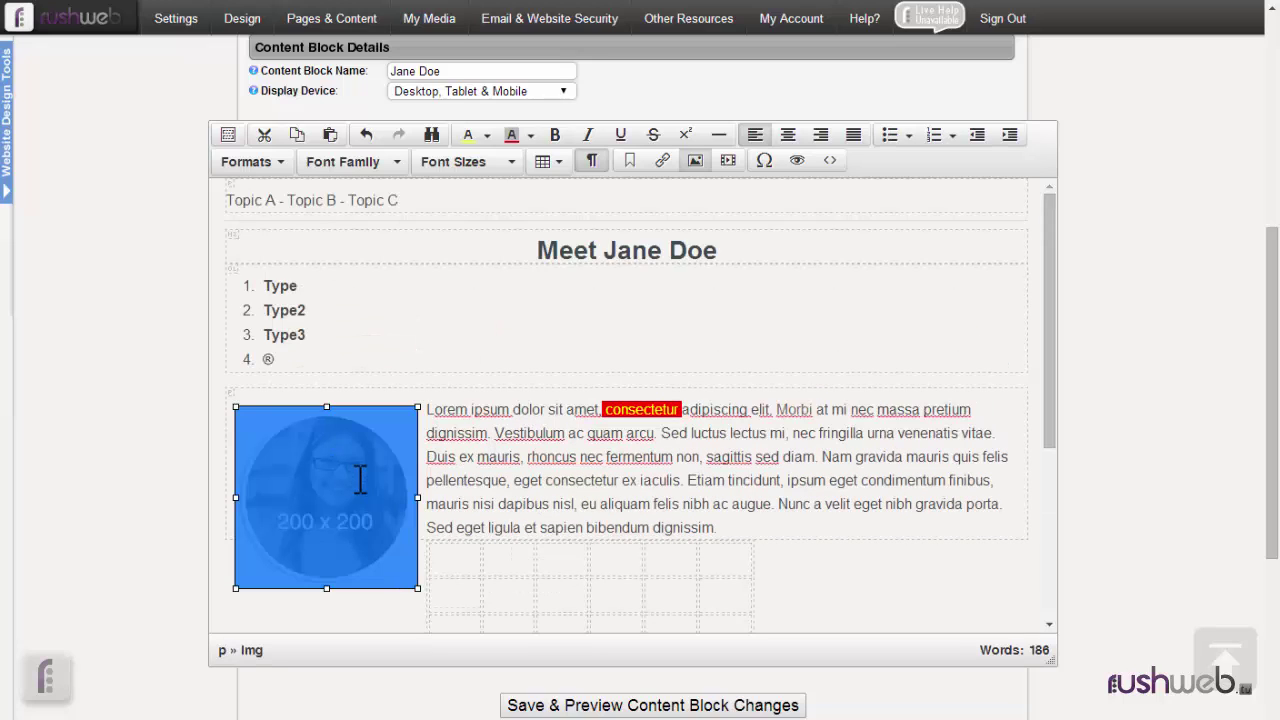
{"action": "left_click", "coordinate": [272, 166]}
{"action": "mouse_move", "coordinate": [287, 256]}
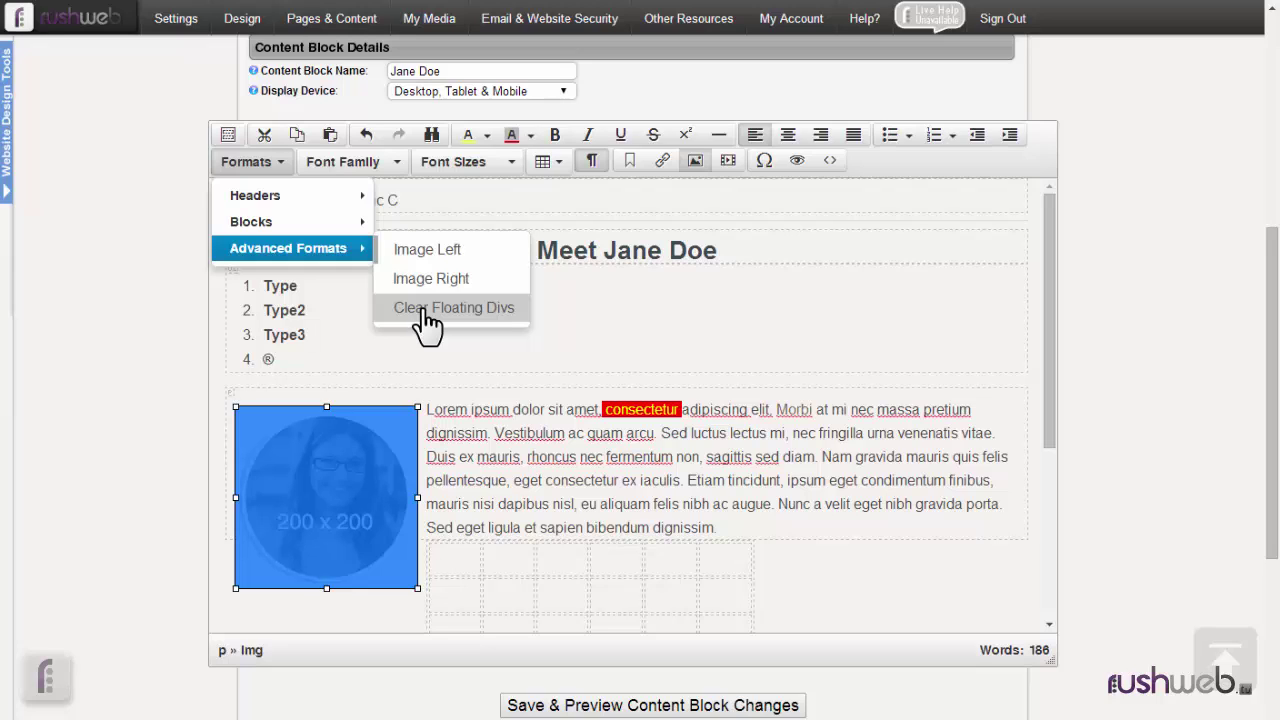
Step: Place the cursor in the paragraph beside the portrait and after the Type3 list item to examine their element paths
{"action": "left_click", "coordinate": [477, 444]}
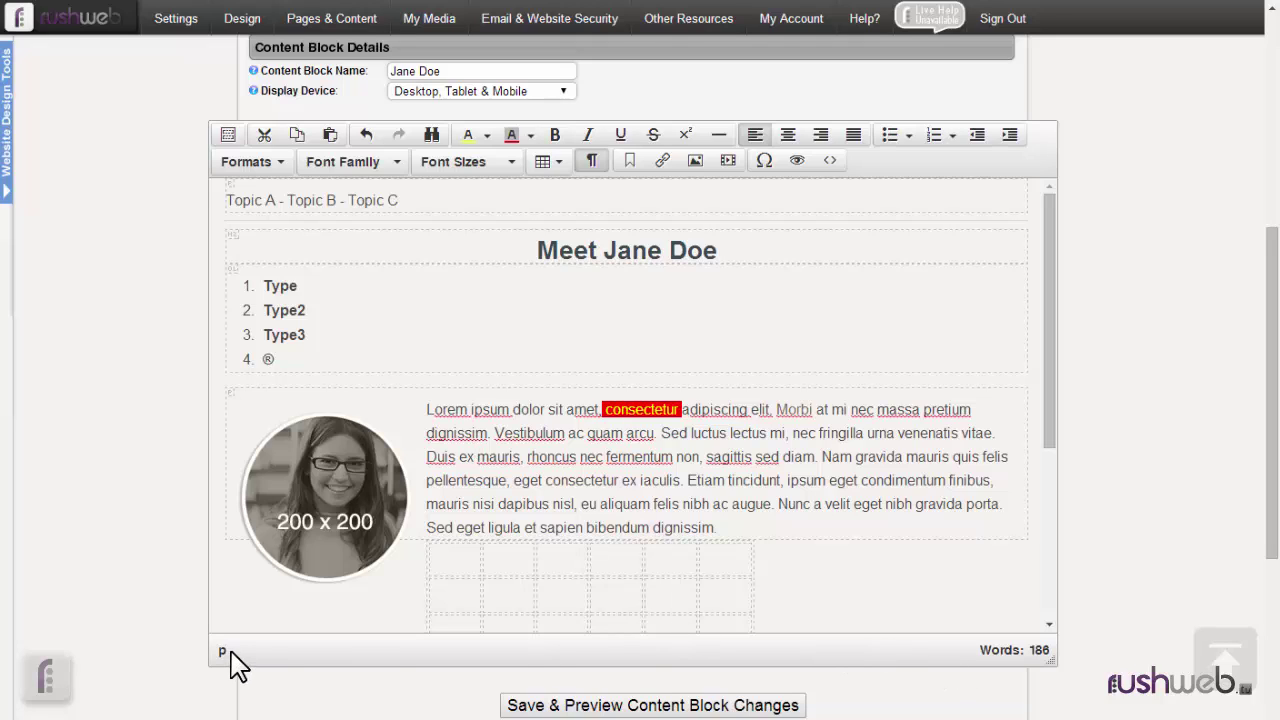
{"action": "left_click", "coordinate": [454, 504]}
{"action": "left_click", "coordinate": [319, 333]}
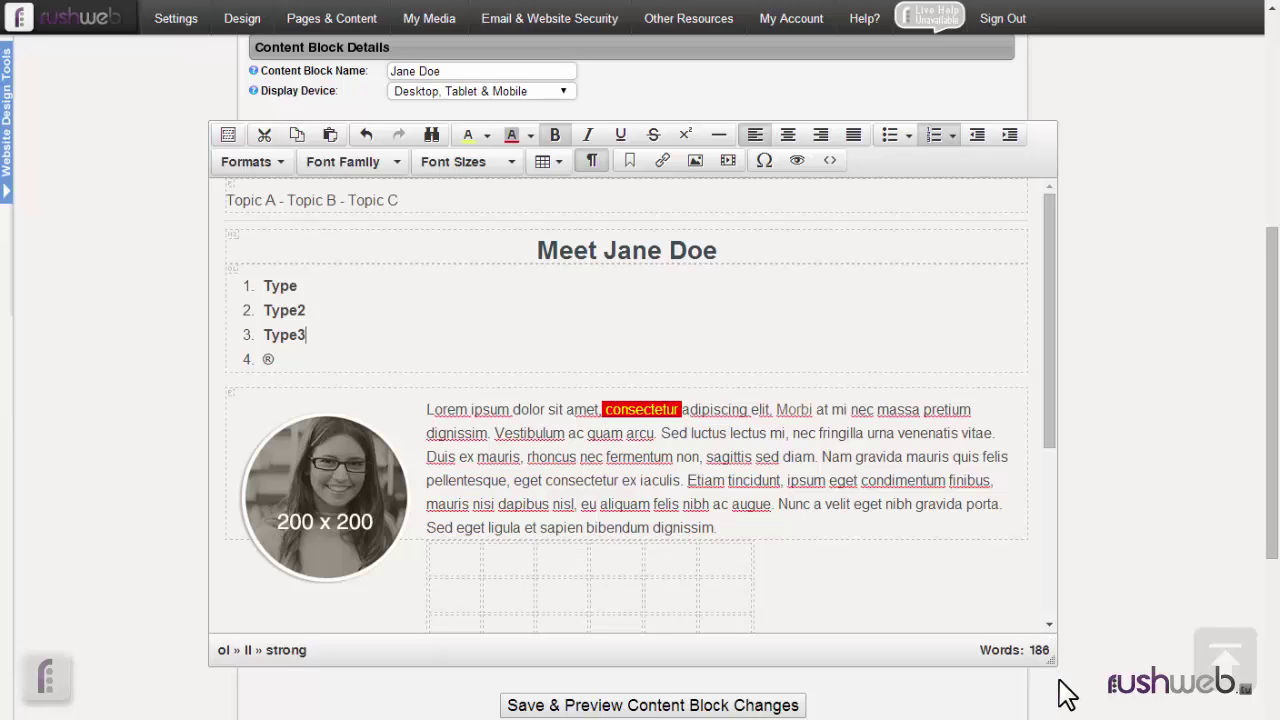
Step: Resize the editor area to a shorter height so it ends just below the table's first row
{"action": "left_click_drag", "start_coordinate": [1052, 672], "coordinate": [1040, 598]}
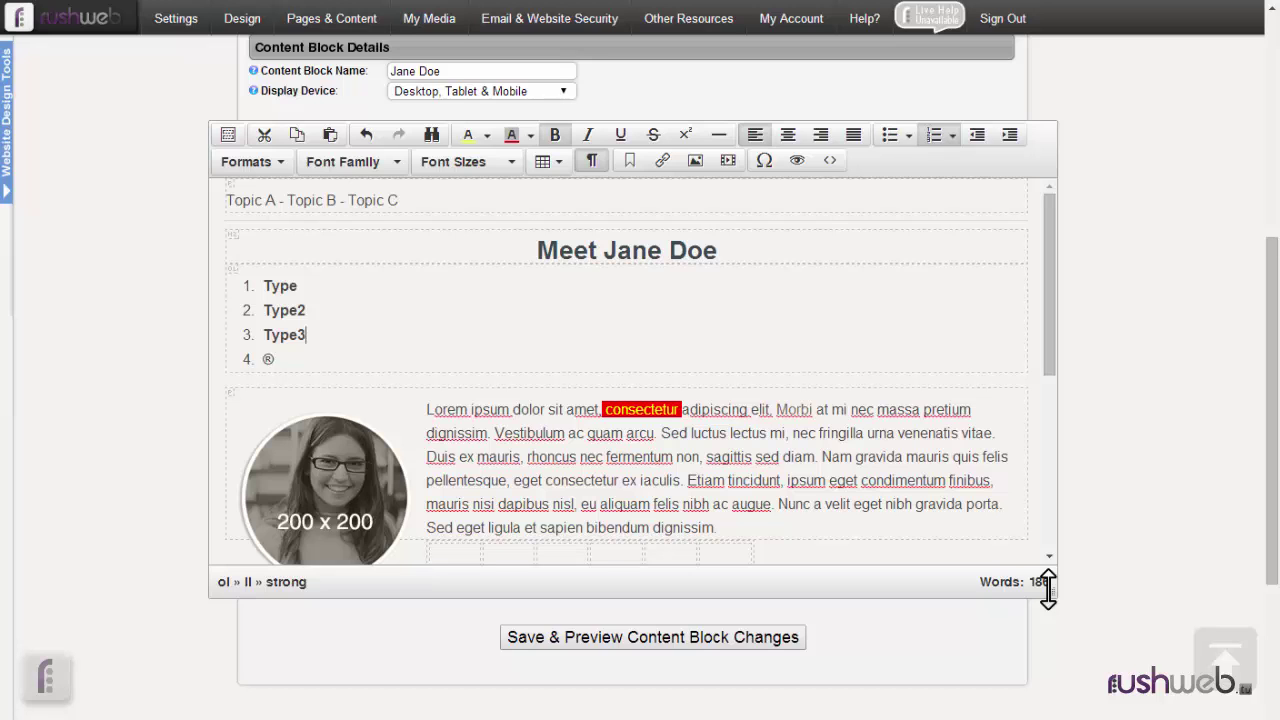
{"action": "left_click_drag", "start_coordinate": [1047, 588], "coordinate": [1051, 628]}
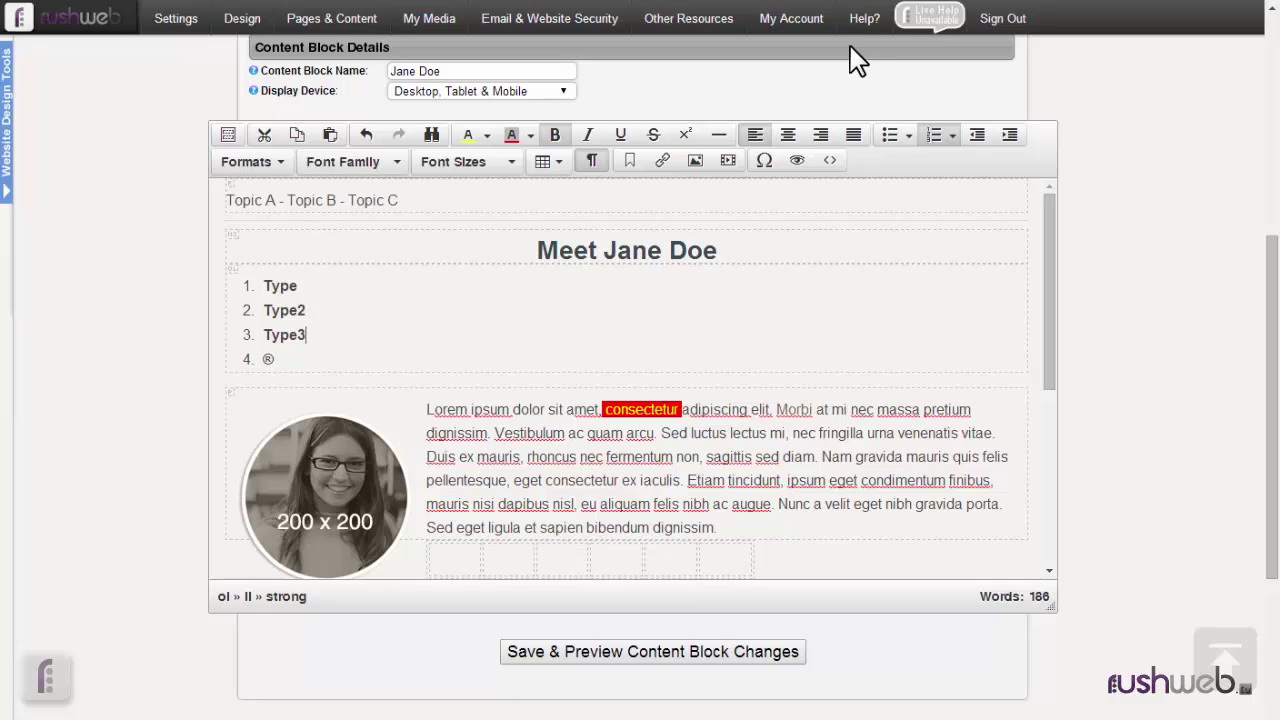
Step: View the Help options for online video tutorials and the help desk, and return to the numbered list
{"action": "mouse_move", "coordinate": [863, 28]}
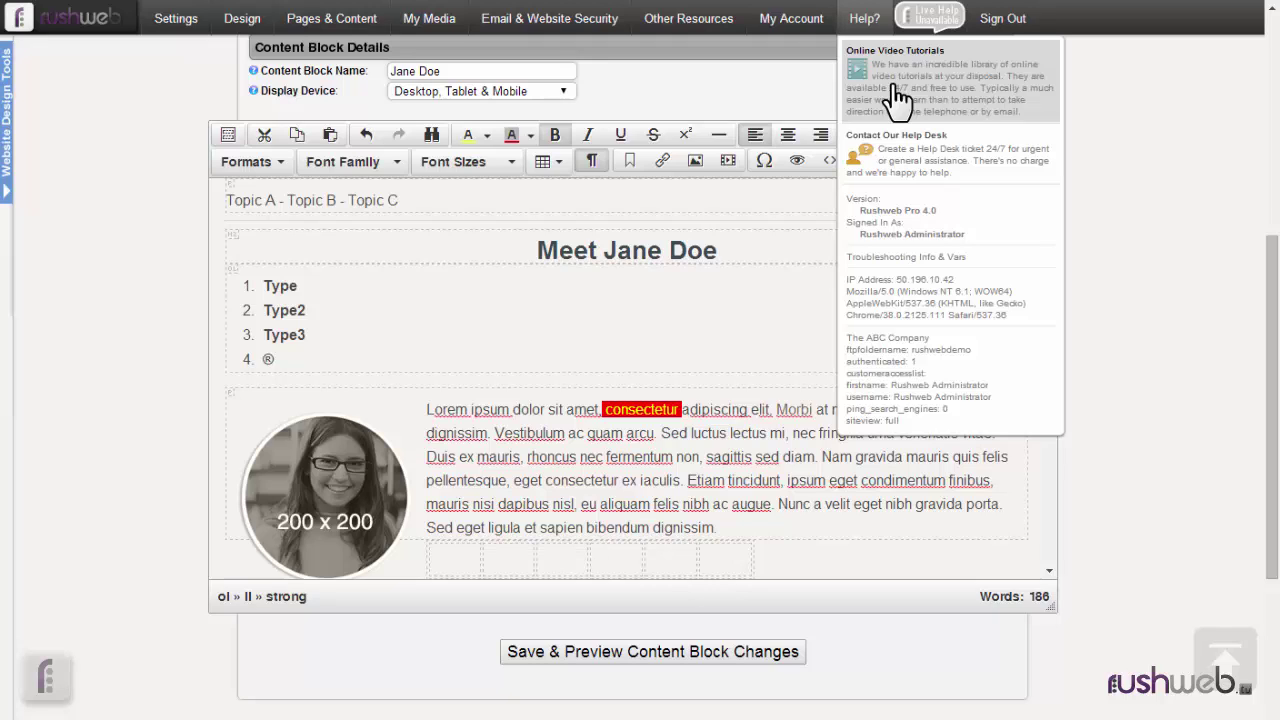
{"action": "left_click", "coordinate": [765, 319]}
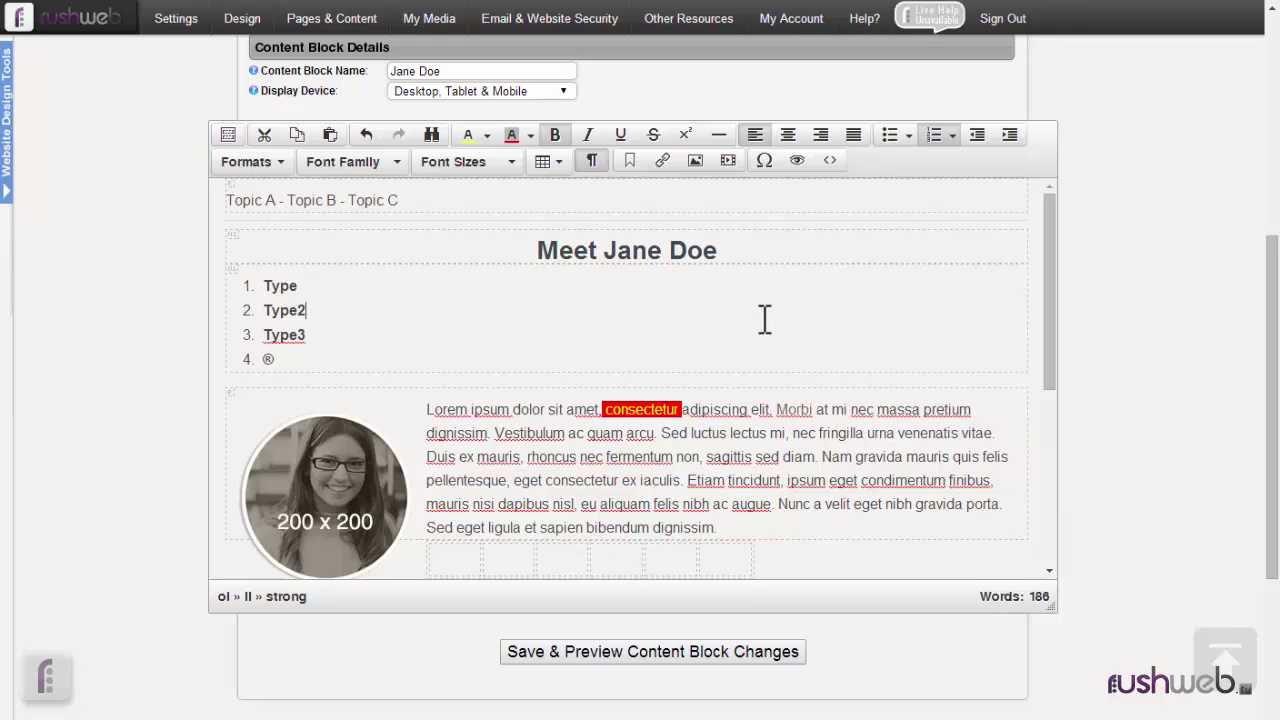